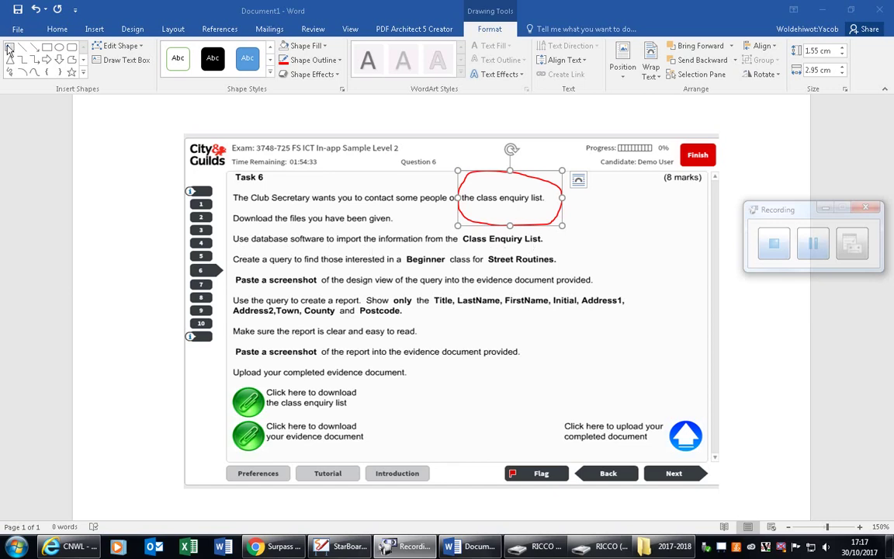
Draw a freehand line about 2.33 cm wide beneath the bold "Class Enquiry List" and apply the thick orange theme line style.
left_click(10, 73)
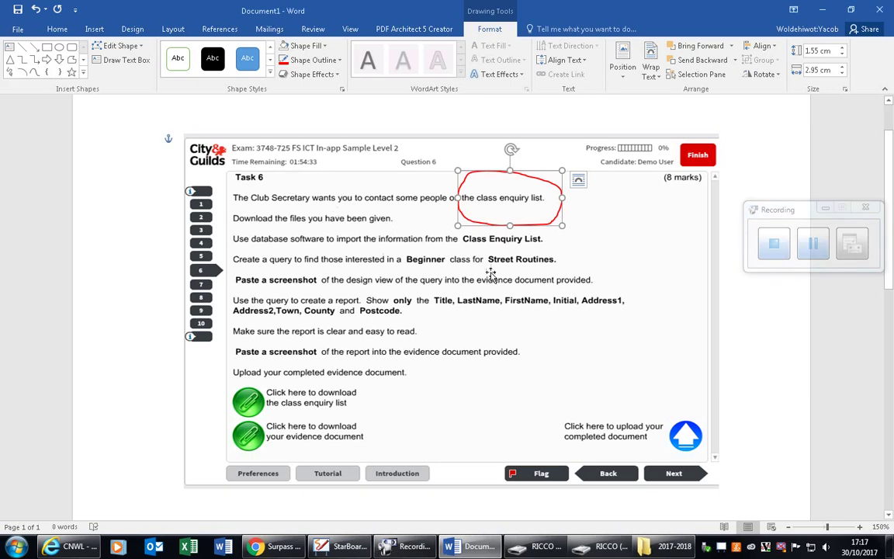
left_click(9, 74)
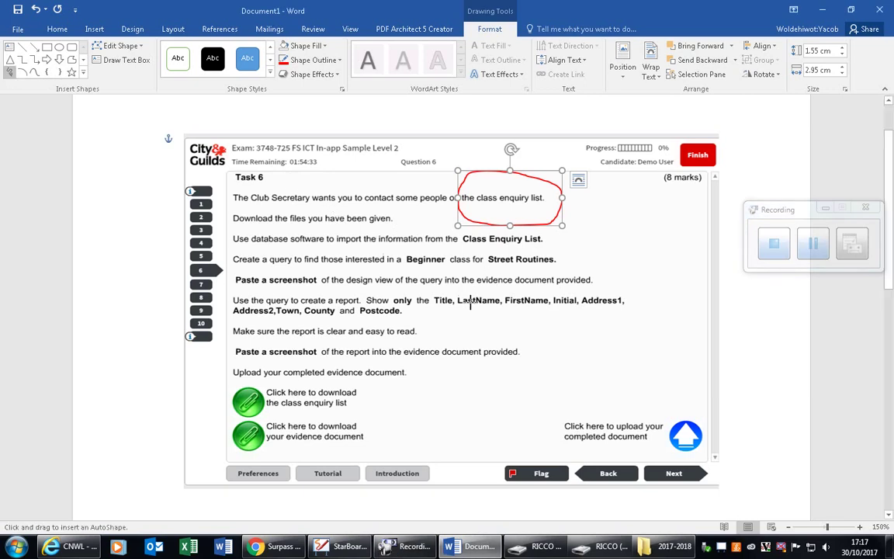
left_click_drag(467, 247, 552, 245)
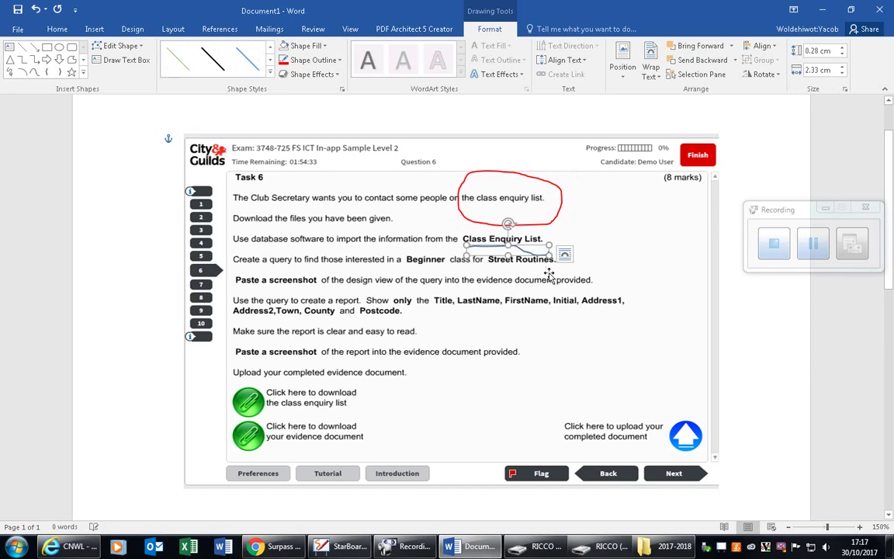
left_click(300, 61)
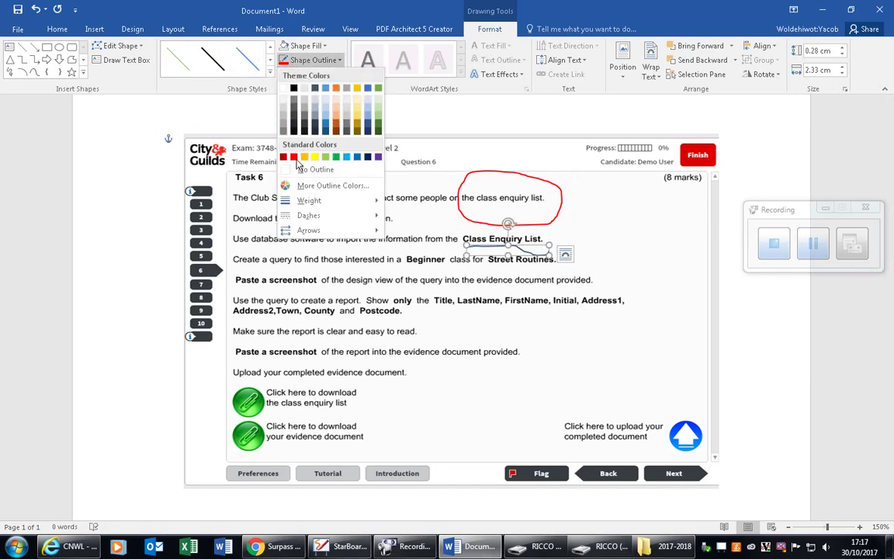
left_click(295, 158)
left_click(271, 73)
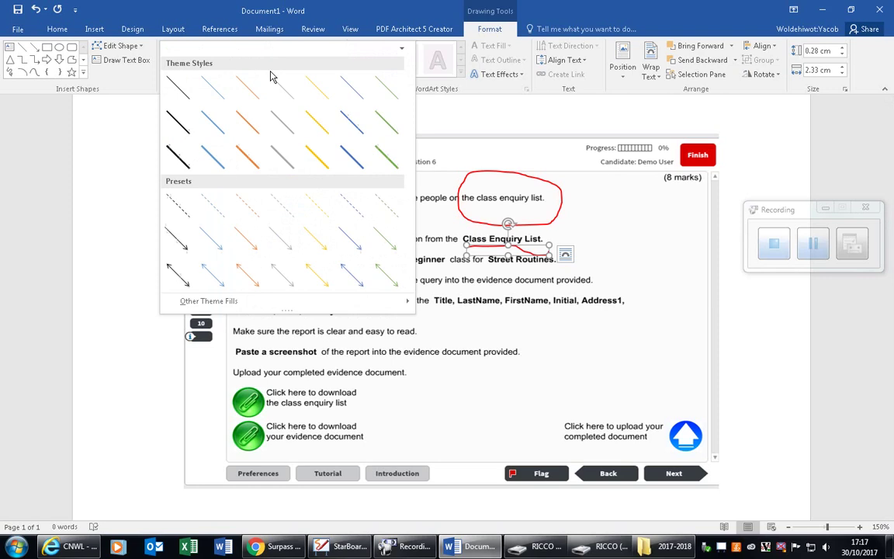
left_click(244, 152)
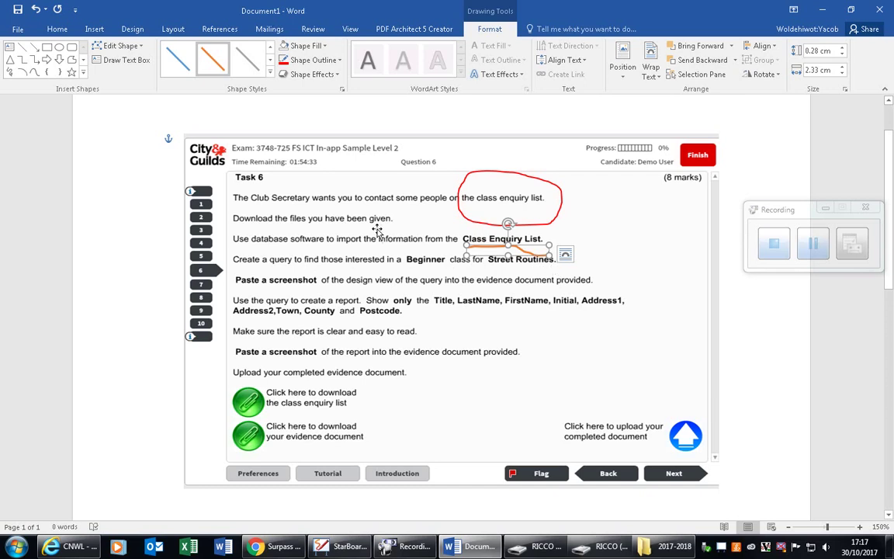
Draw an oval about 1.09 cm high and 1.68 cm wide over "Create a query" and give it a red outline.
left_click(62, 48)
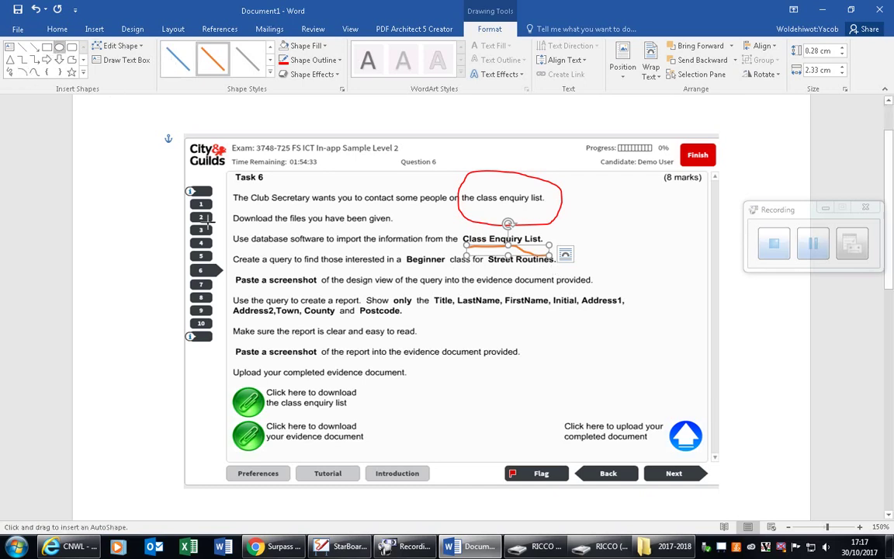
left_click_drag(250, 239, 310, 279)
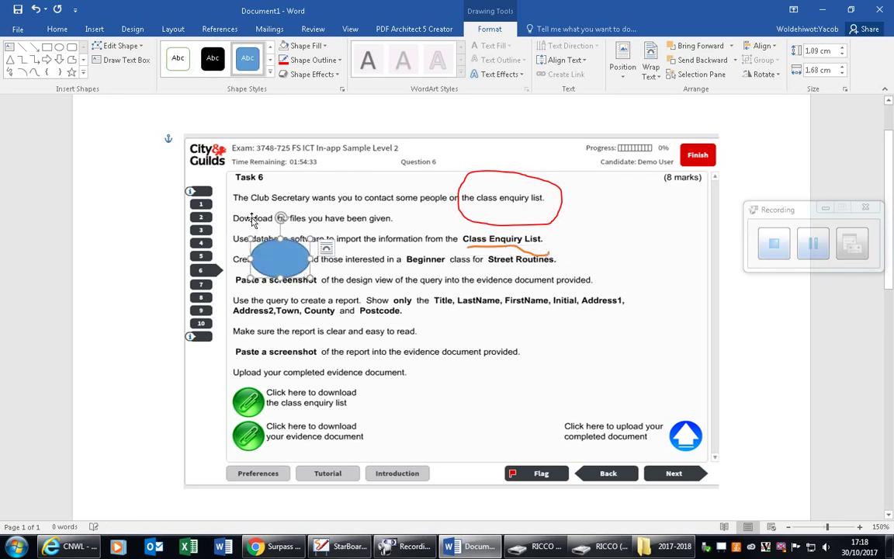
left_click(306, 60)
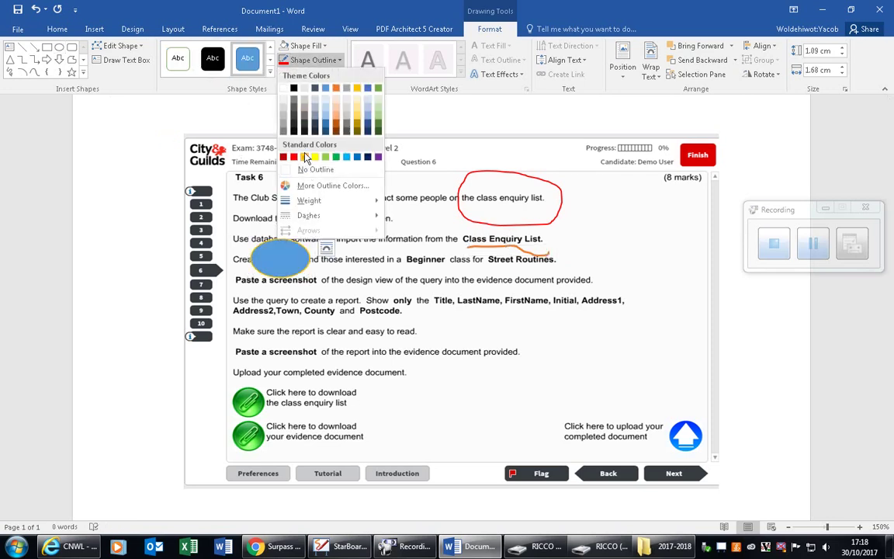
left_click(295, 157)
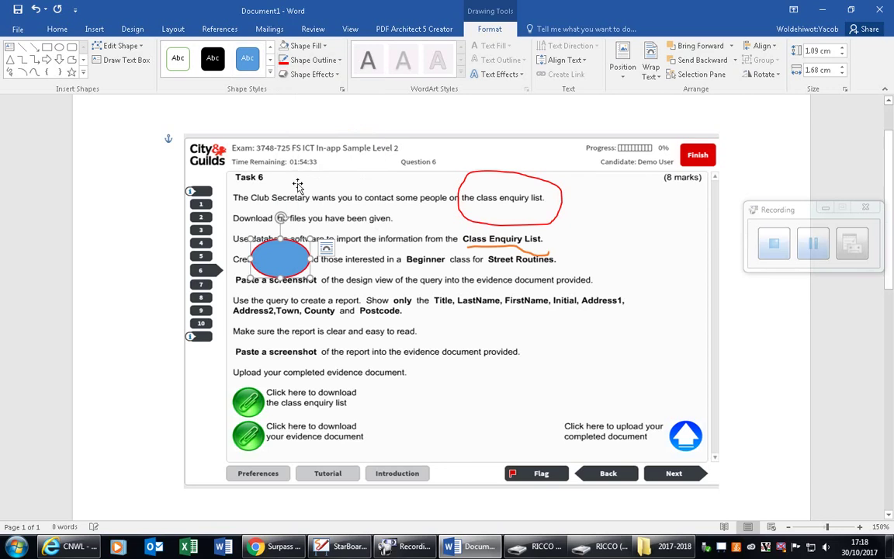
Remove the oval's fill and reduce its height to about 0.76 cm.
left_click(307, 49)
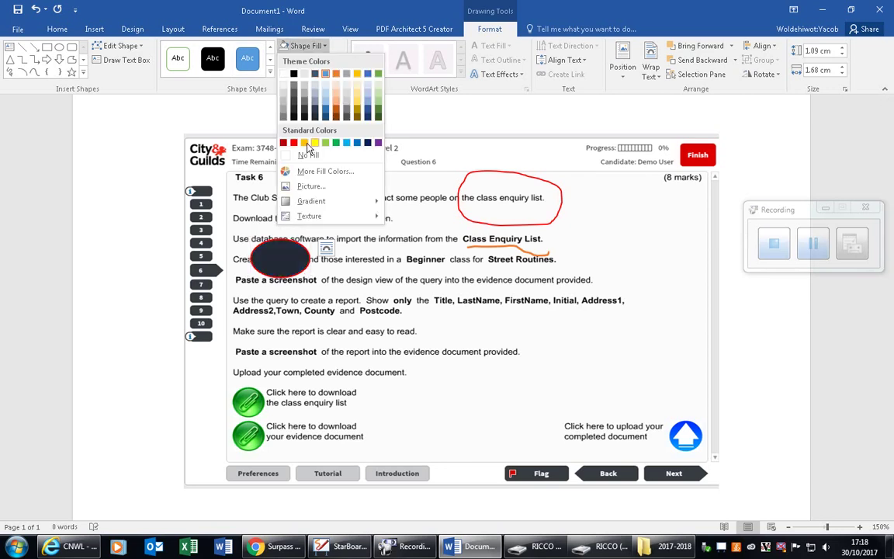
left_click(308, 157)
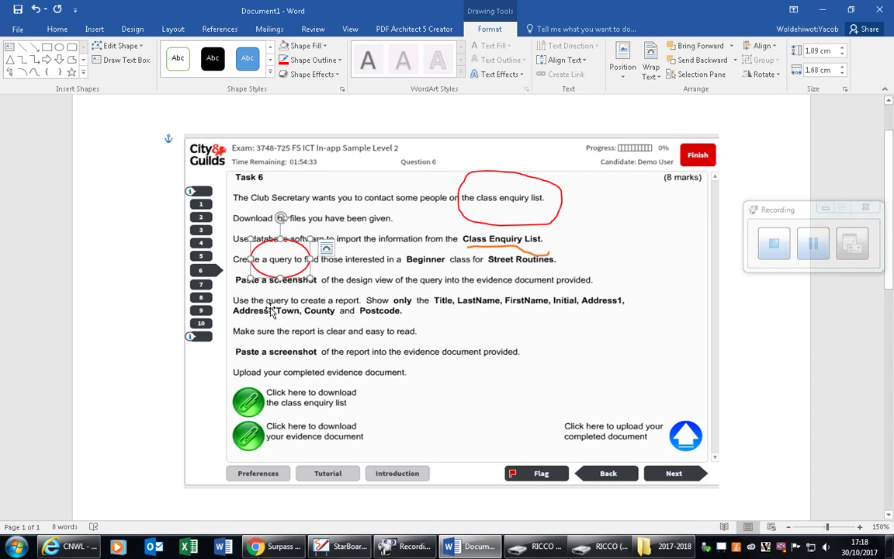
left_click_drag(281, 274, 280, 263)
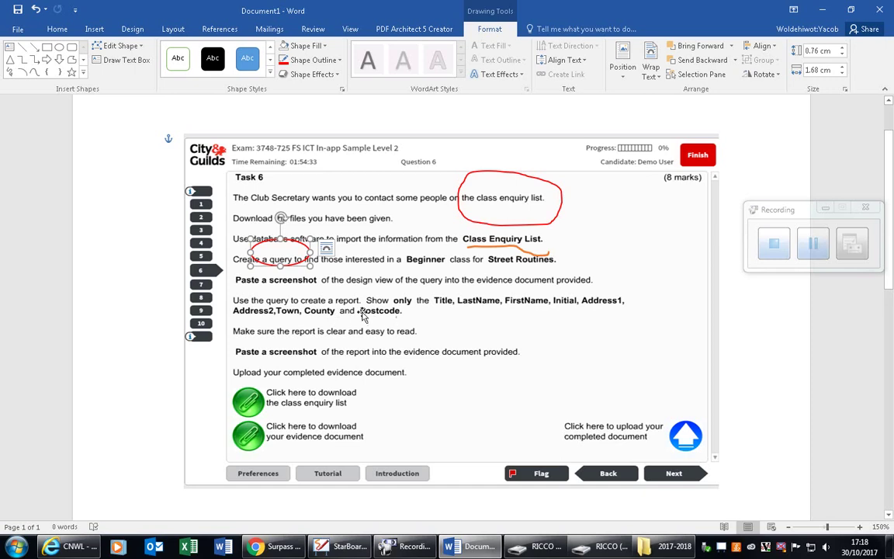
Draw a straight line about 1.04 cm long beneath "Beginner" and colour its outline red.
scroll(295, 221, "down", 1)
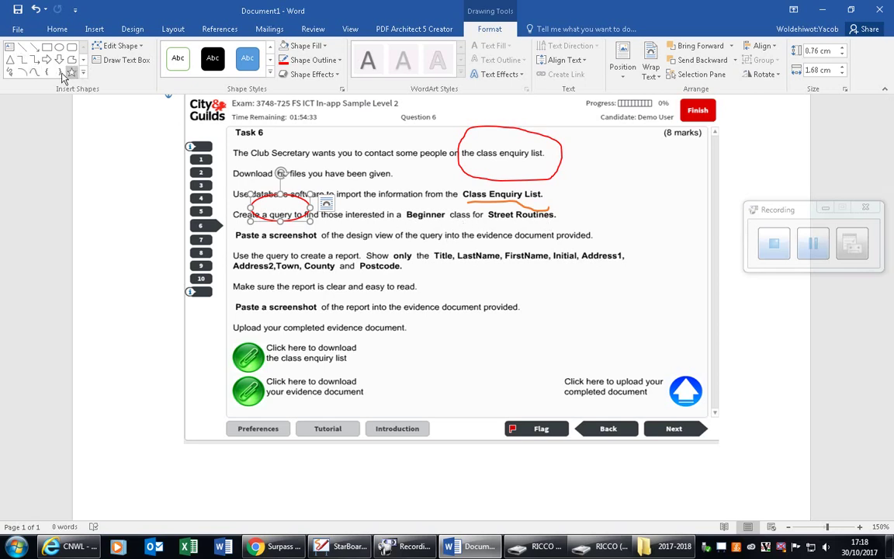
left_click(23, 49)
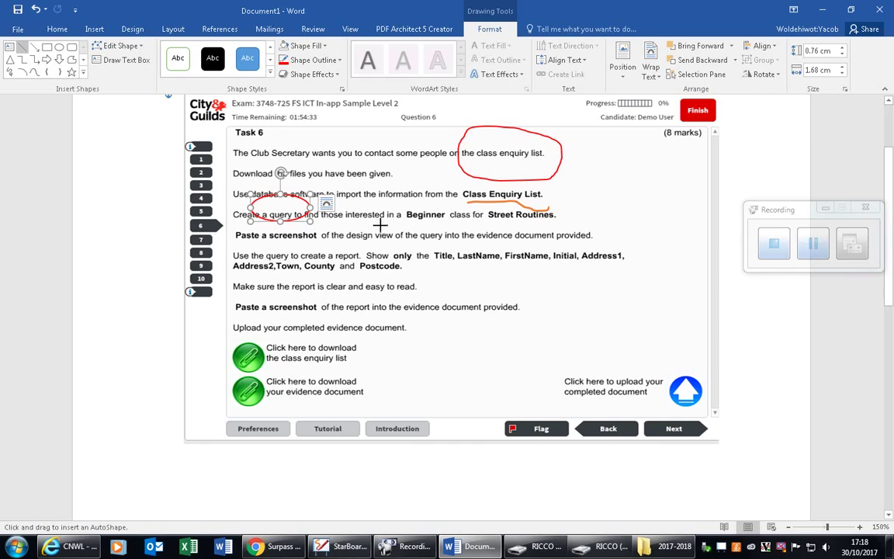
left_click_drag(405, 223, 444, 223)
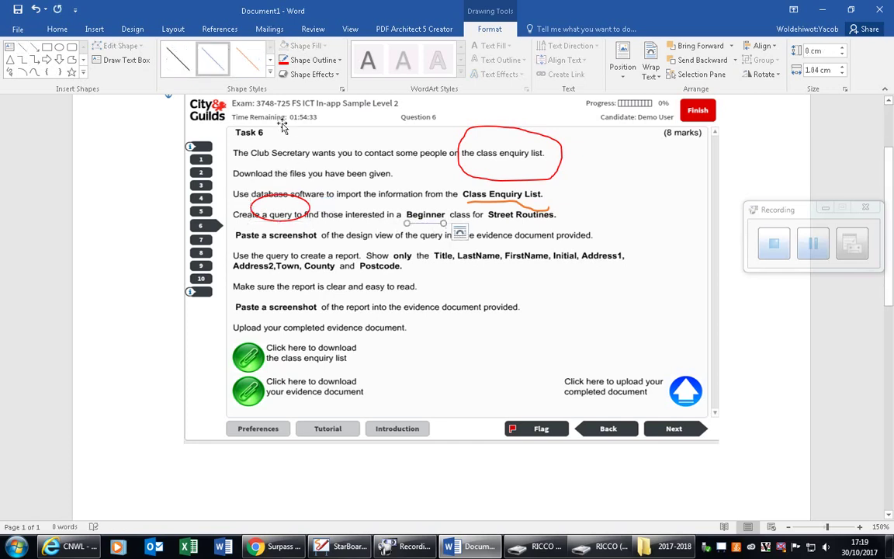
left_click(322, 68)
left_click(293, 155)
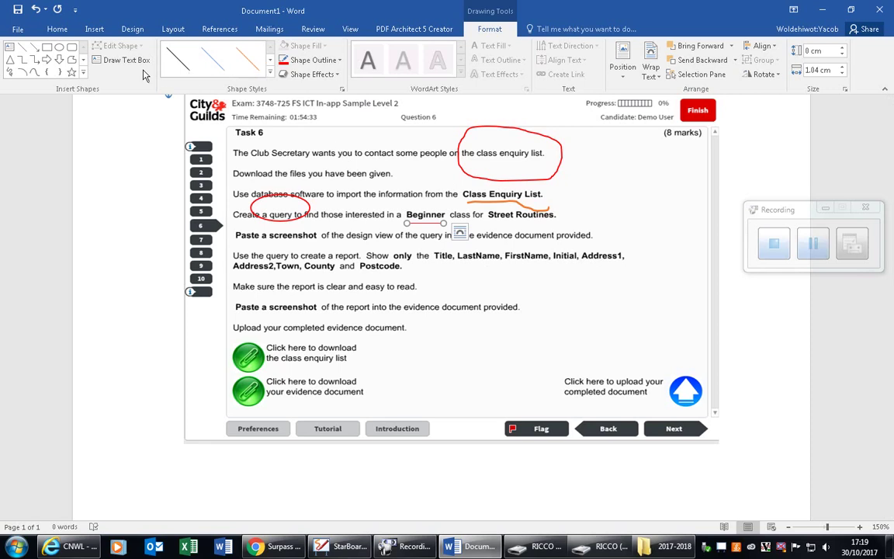
Underline "Street Routines" with a straight red line about 1.73 cm long.
left_click(22, 46)
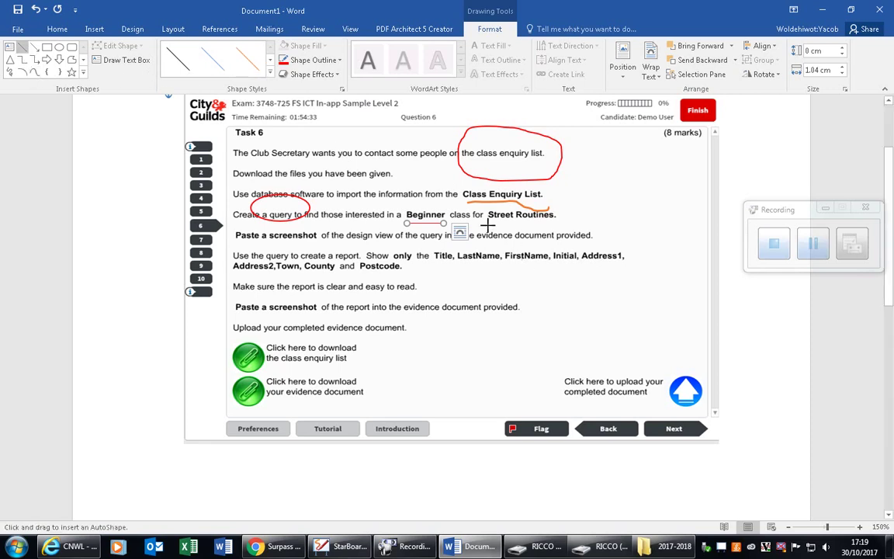
left_click_drag(488, 225, 549, 223)
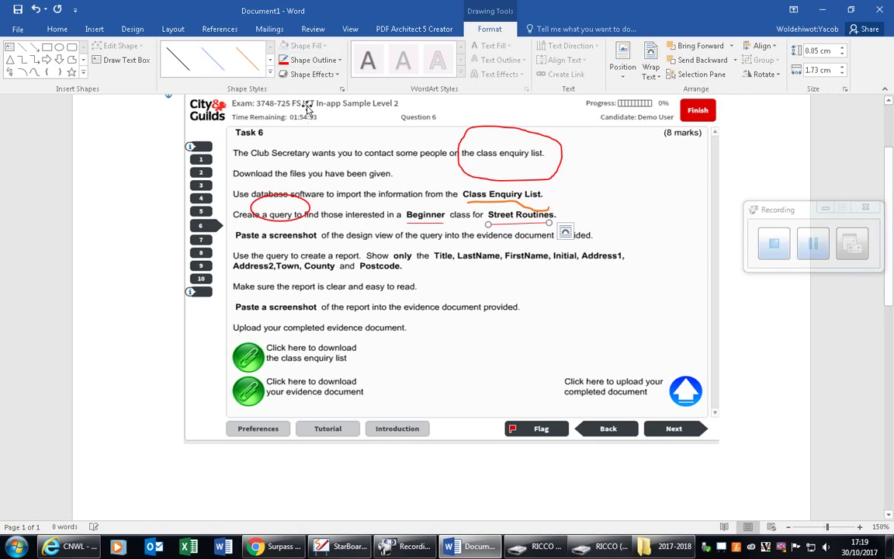
left_click(318, 62)
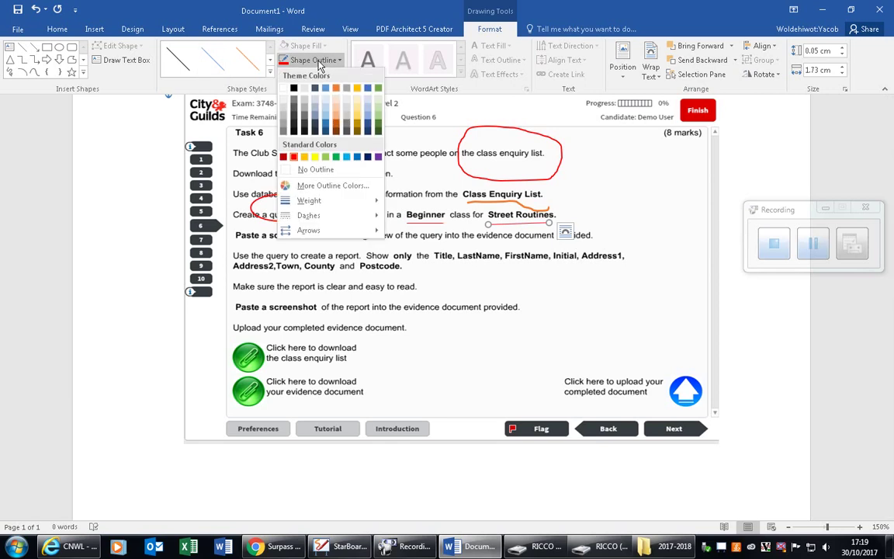
left_click(290, 160)
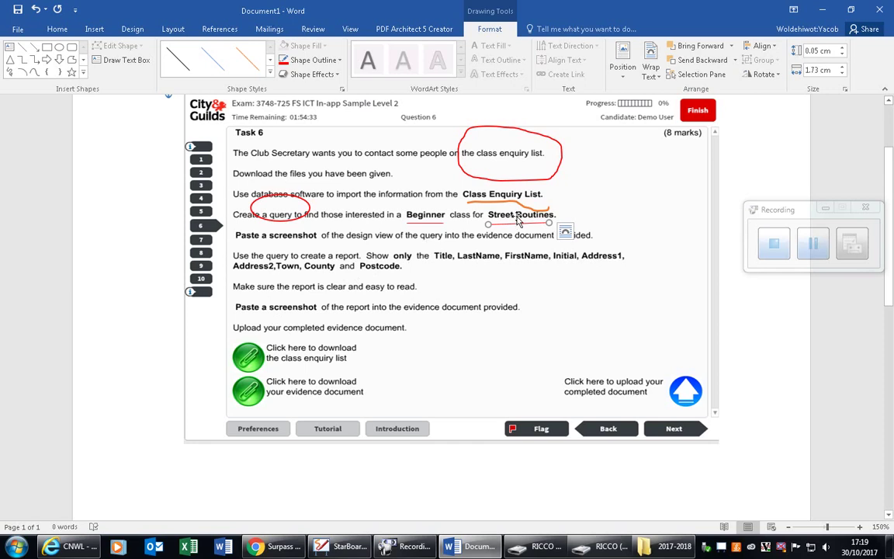
Switch to File Explorer and open the STREET DANCE folder inside Functional Skills Level 2 on the RICCO (E:) drive.
left_click(674, 550)
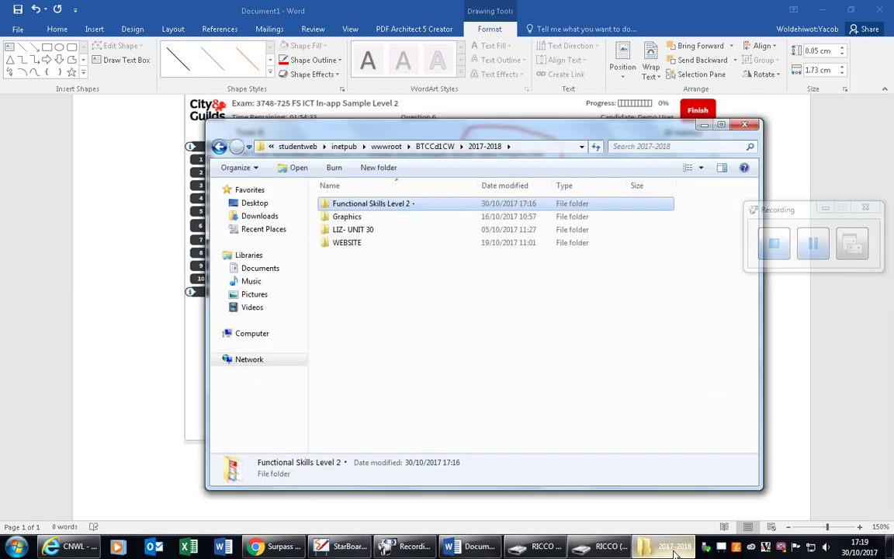
left_click(369, 216)
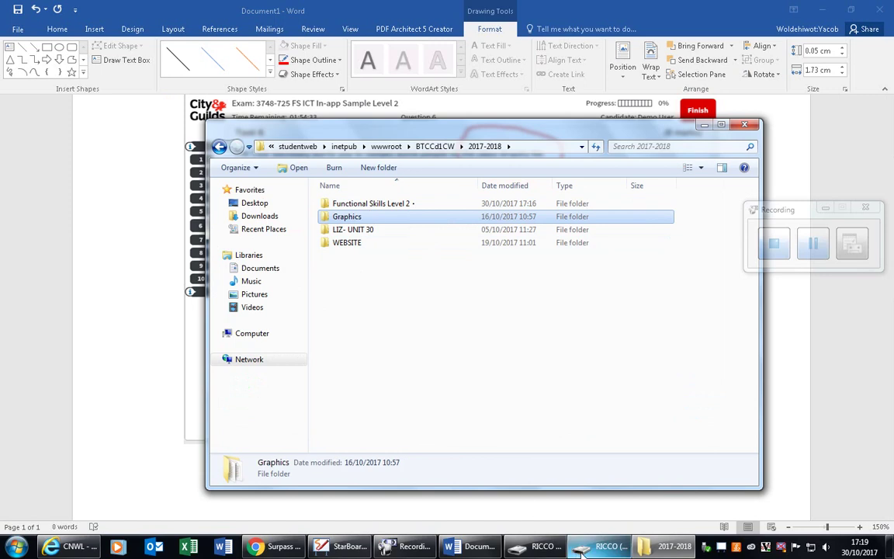
left_click(583, 549)
double_click(363, 228)
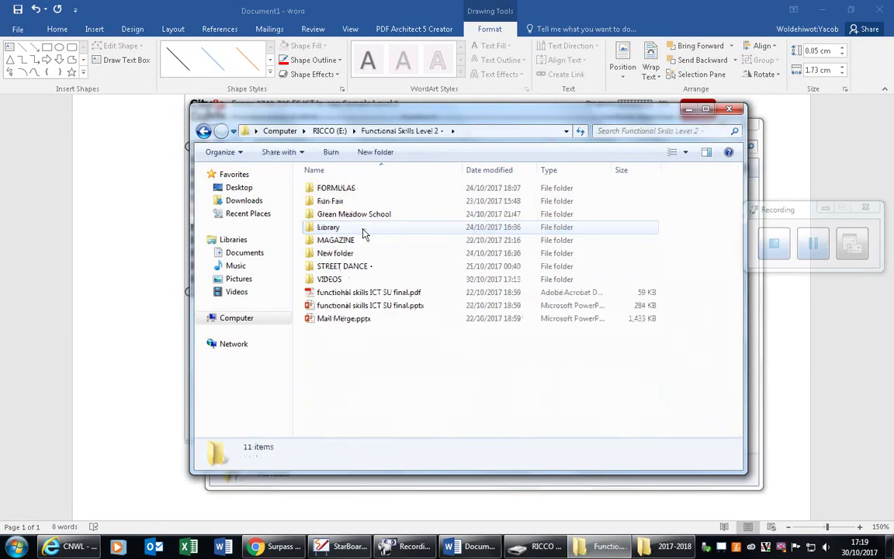
double_click(326, 268)
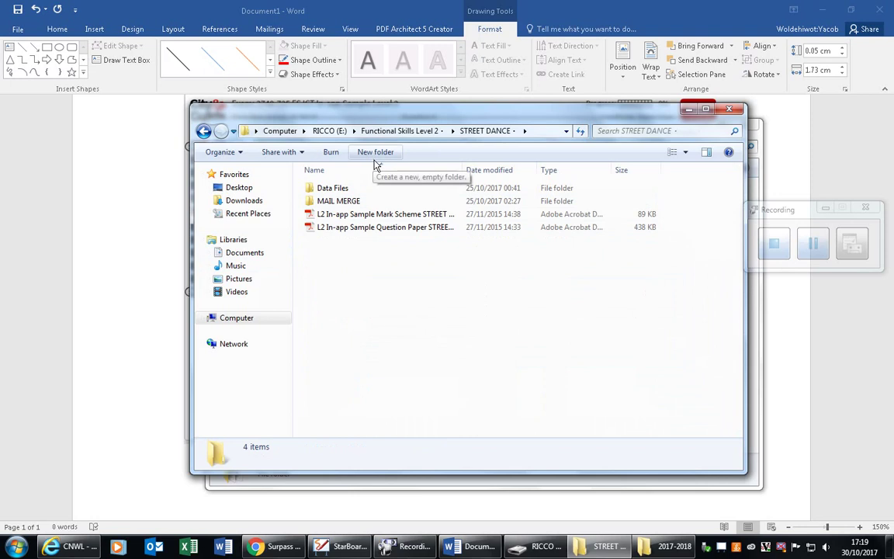
Create a new folder named Database inside the STREET DANCE folder.
left_click(386, 159)
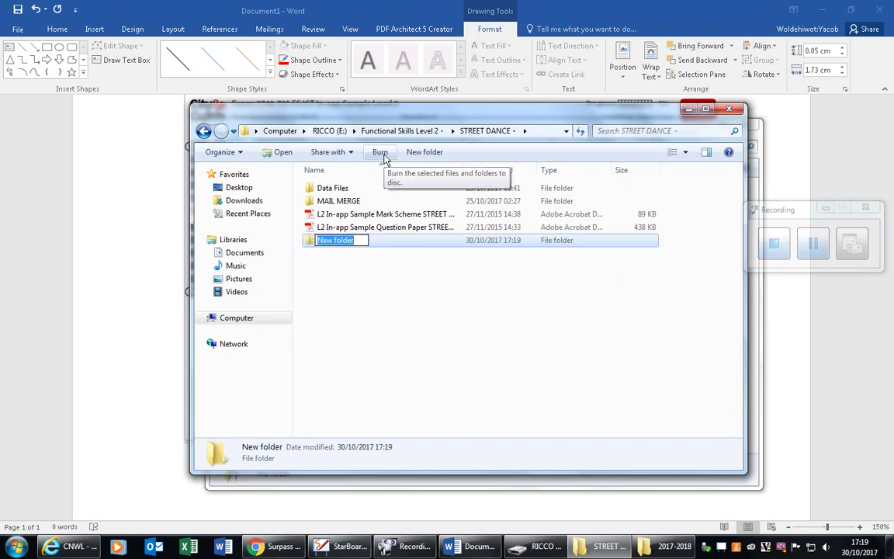
type("d")
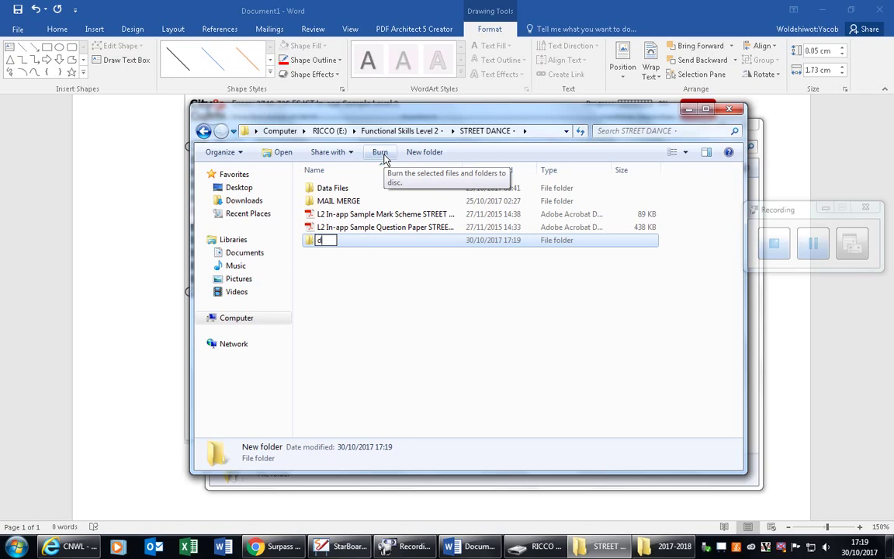
type("atabase")
key("Return")
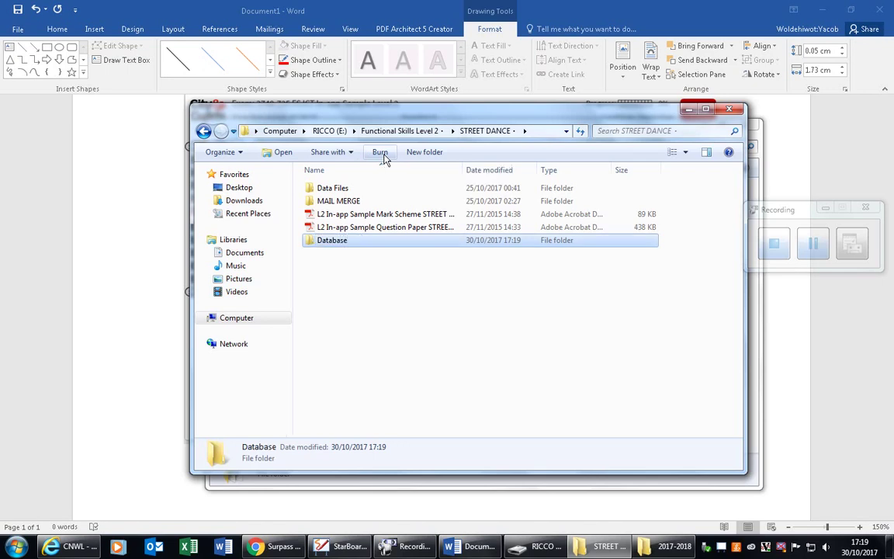
Open the Database folder in a maximized window and create a new Microsoft Access Database file in it.
double_click(339, 242)
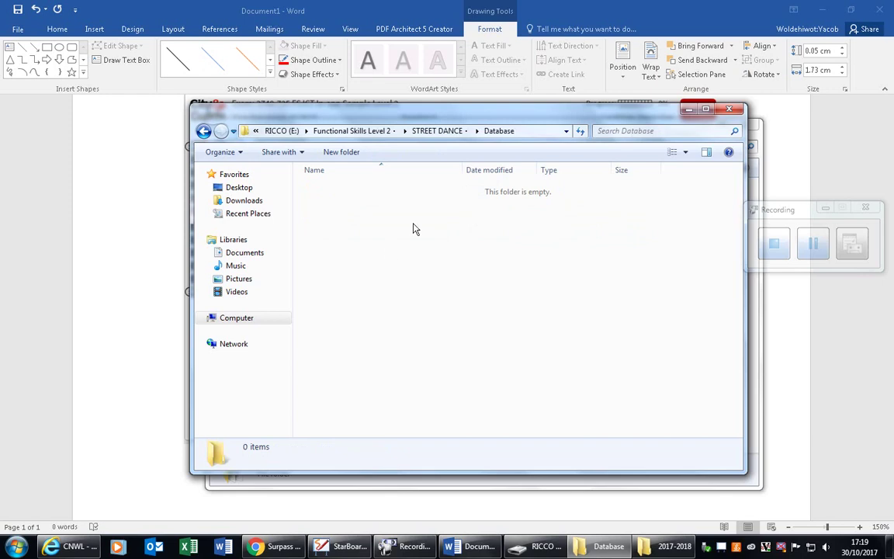
double_click(630, 105)
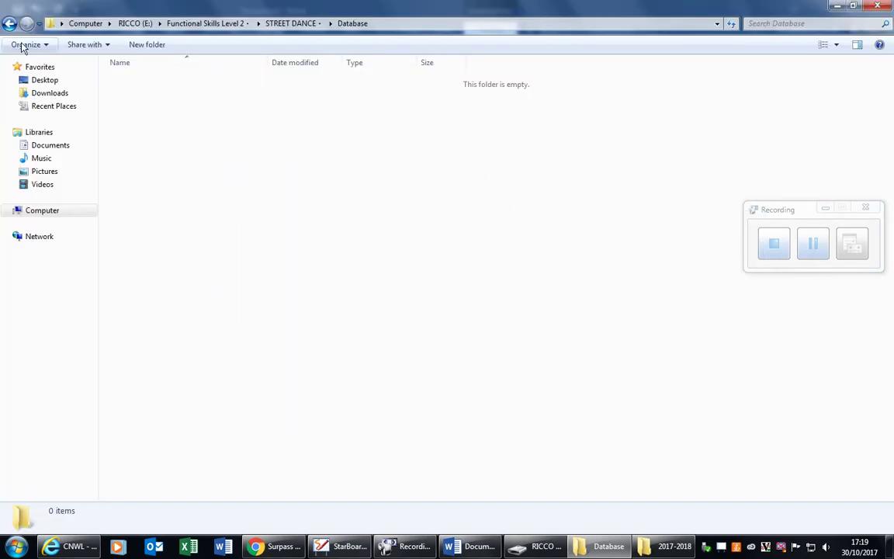
right_click(184, 152)
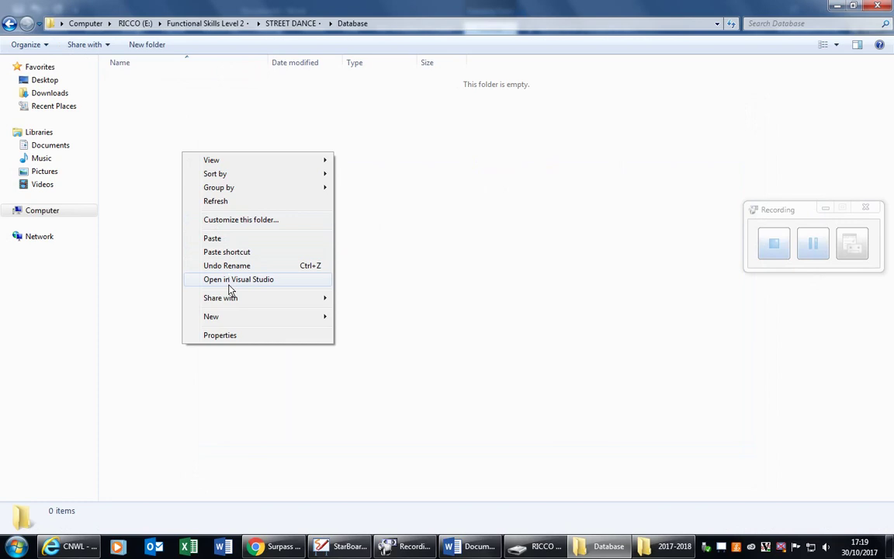
mouse_move(240, 320)
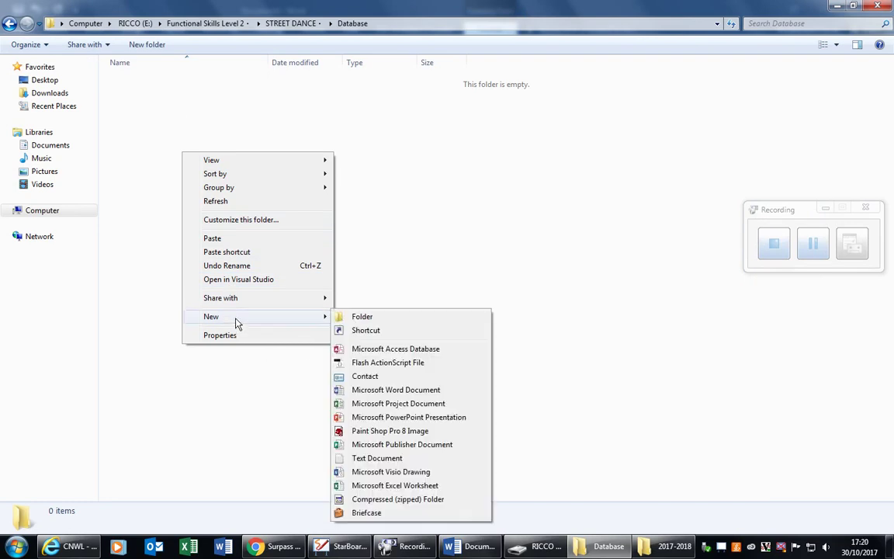
left_click(378, 349)
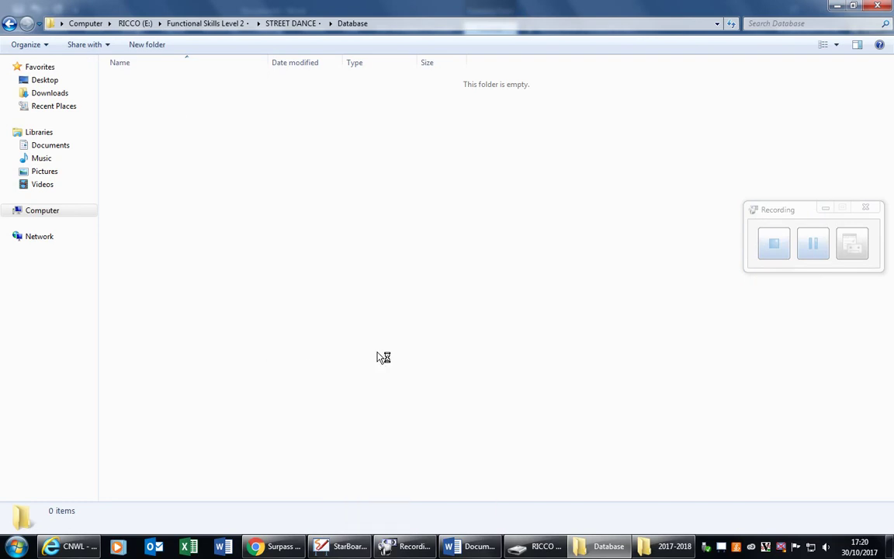
Rename the new Access database file in the Database folder as Class Enquiry List.accdb.
left_click(292, 550)
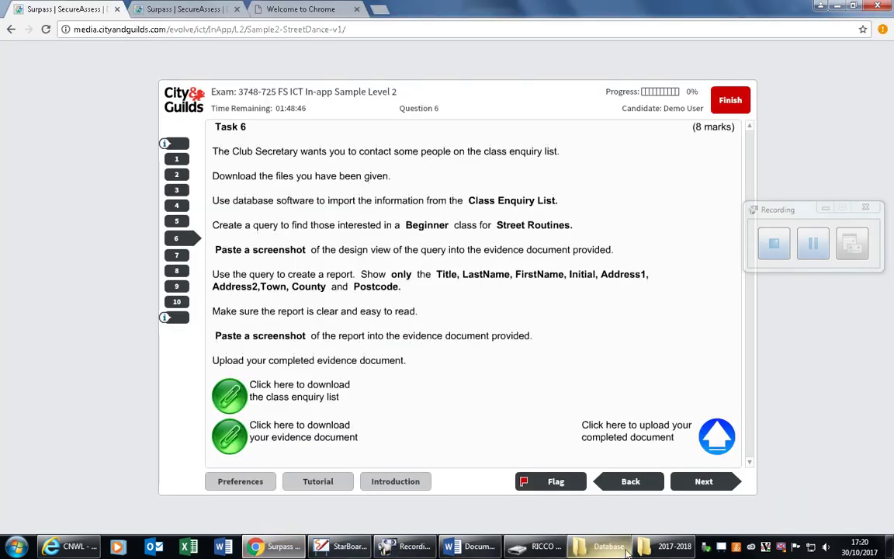
left_click(658, 547)
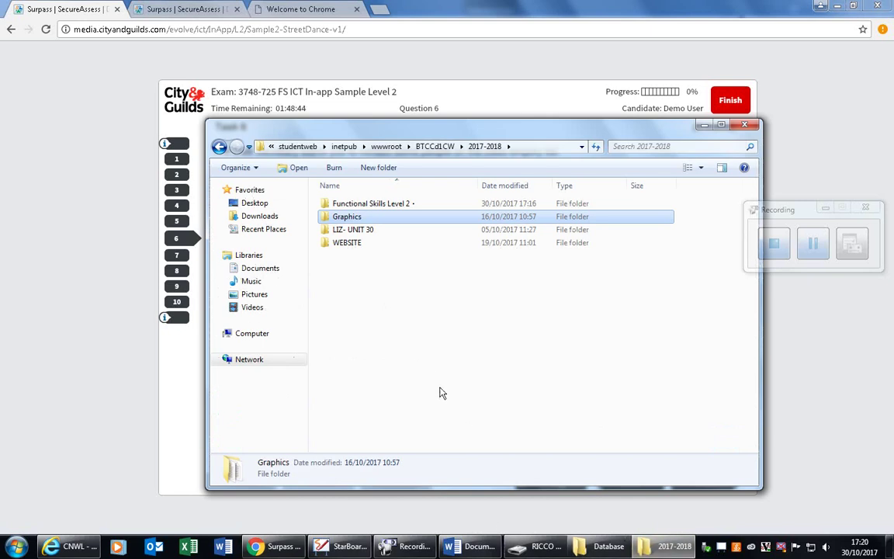
left_click(606, 546)
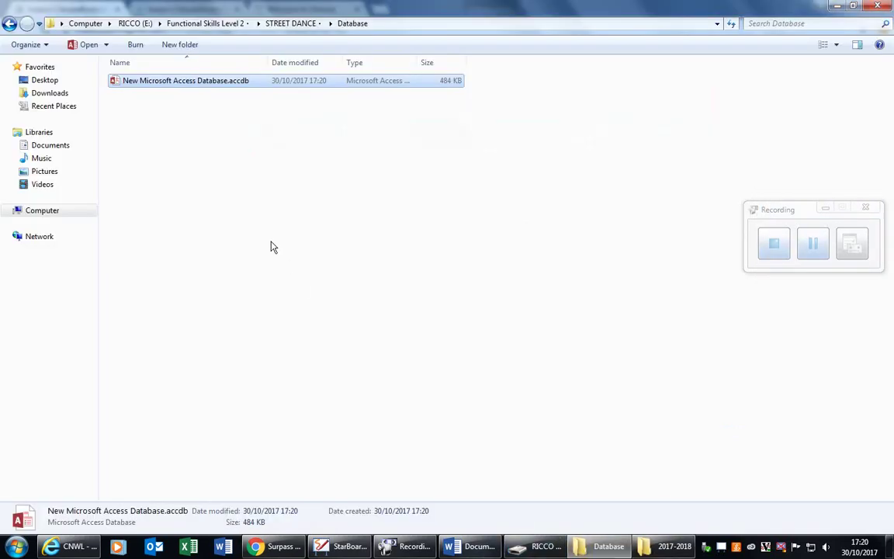
key("F2")
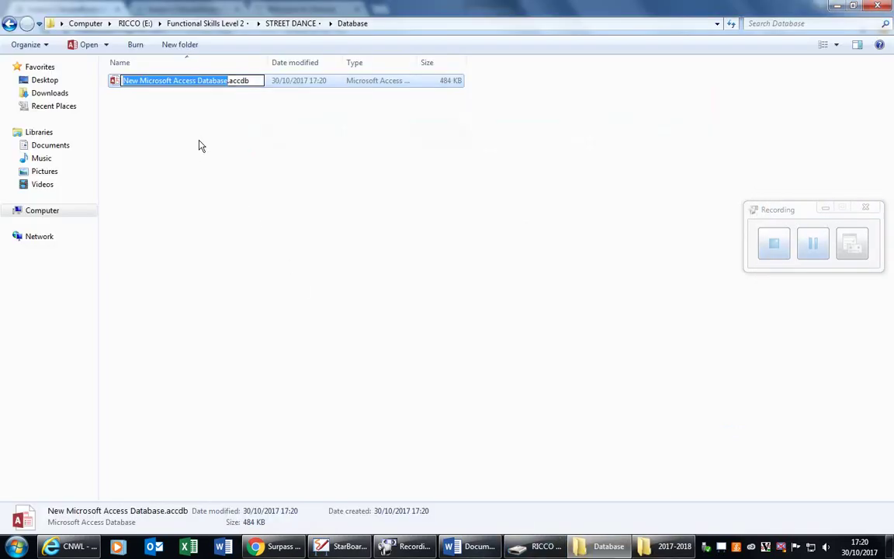
type("Class")
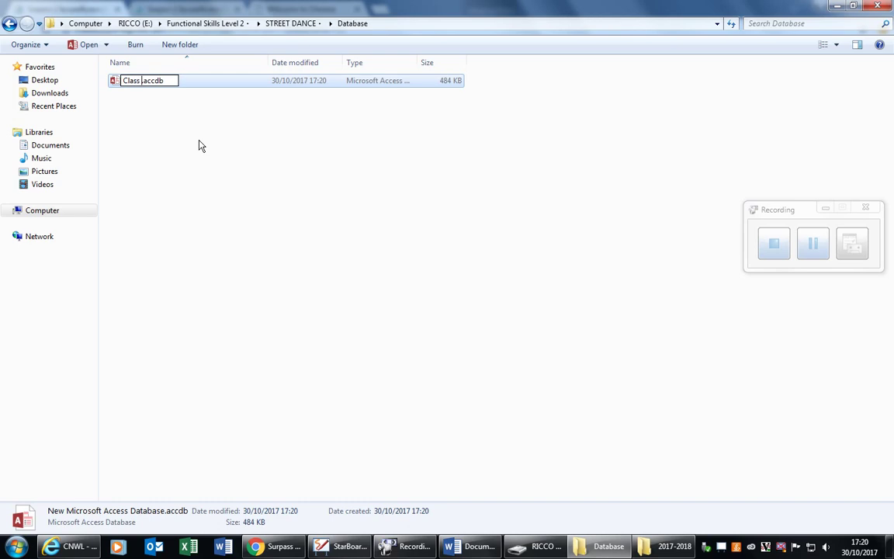
type(" E")
type("n")
type("quiry Lis")
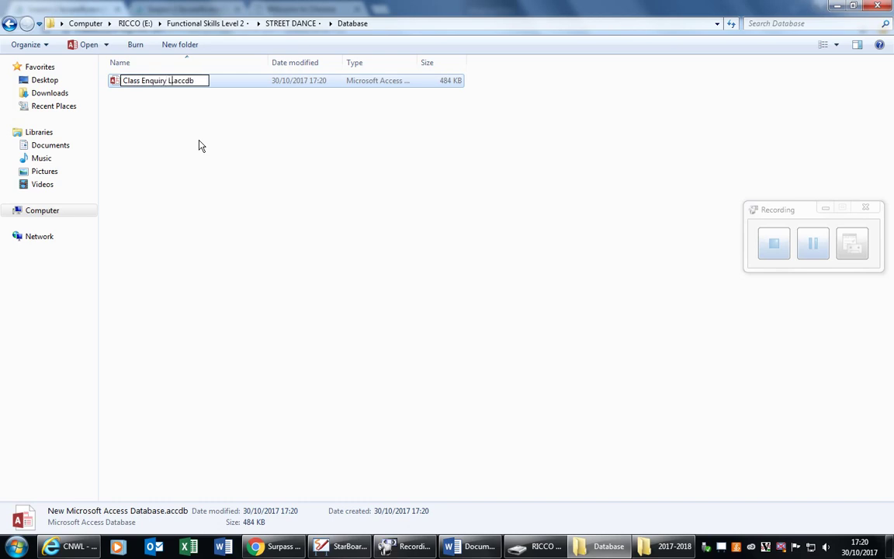
type("t")
left_click(208, 119)
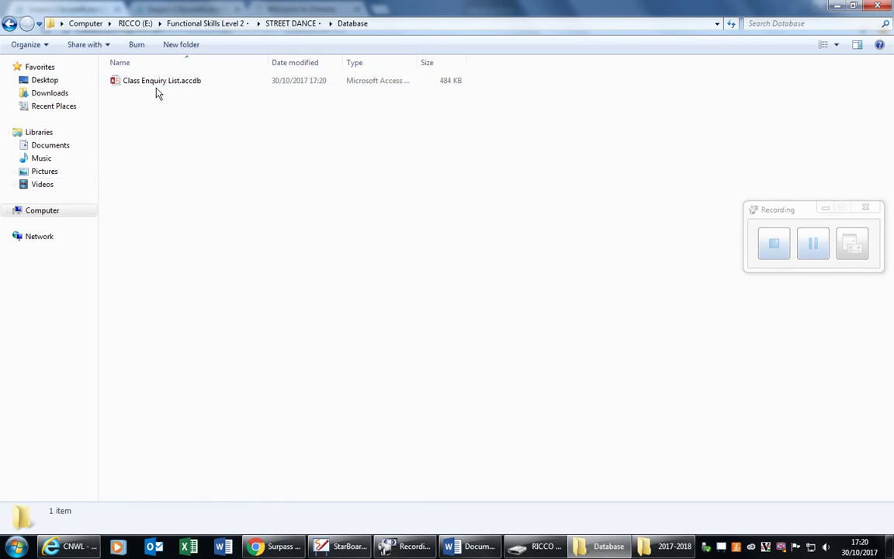
Open the Class Enquiry List.accdb database and enable its disabled content.
left_click(180, 85)
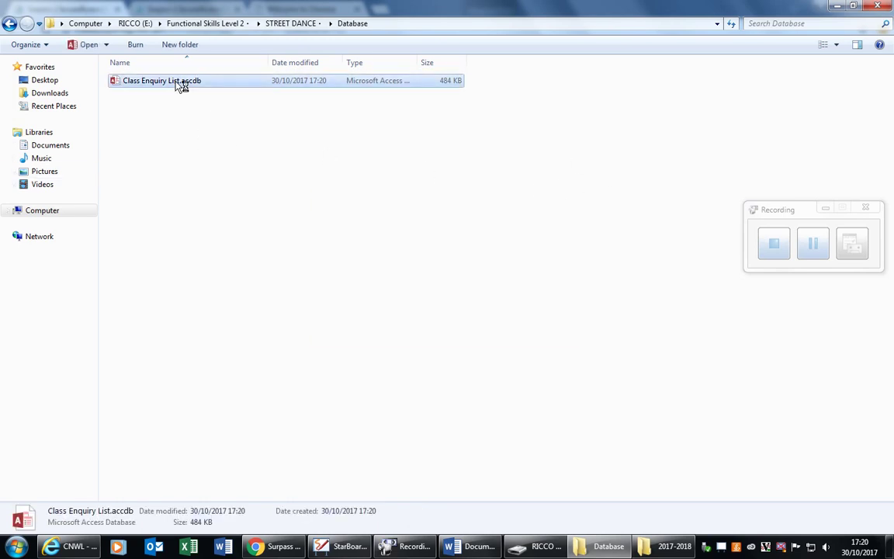
double_click(179, 85)
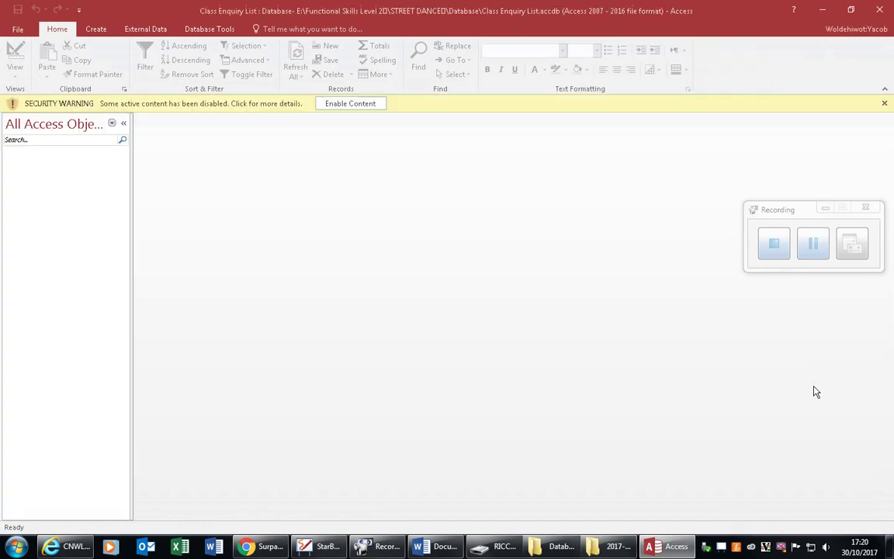
left_click(803, 247)
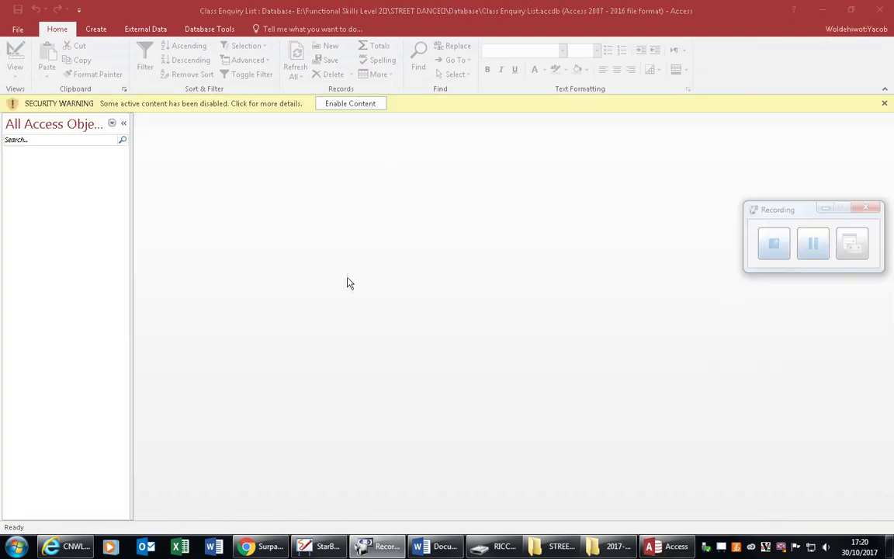
left_click(363, 121)
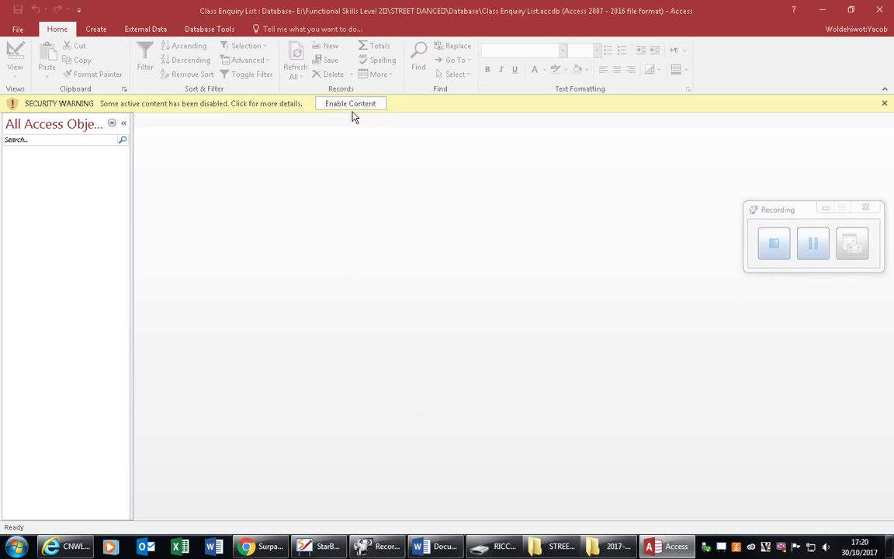
left_click(362, 106)
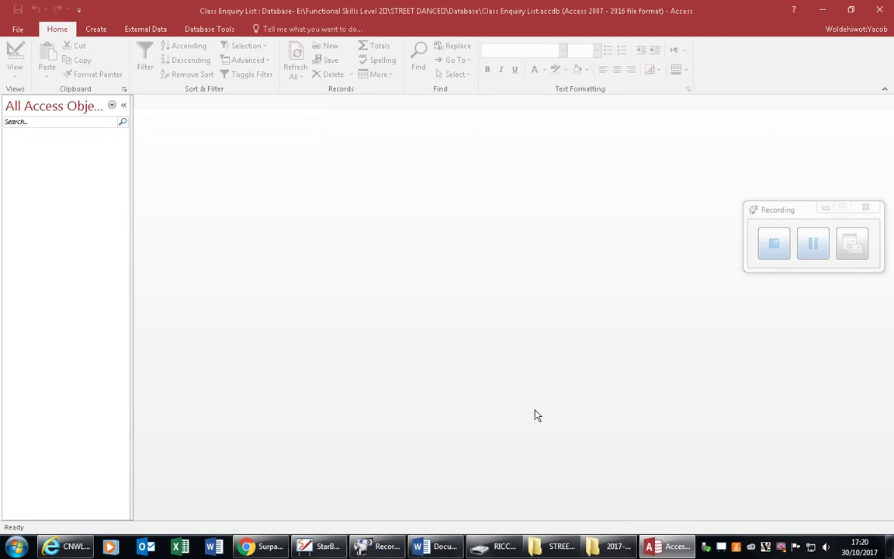
Locate Class Enquiry List.txt in the Data Files folder of STREET DANCE, and return to Access to show the external data import commands.
left_click(570, 550)
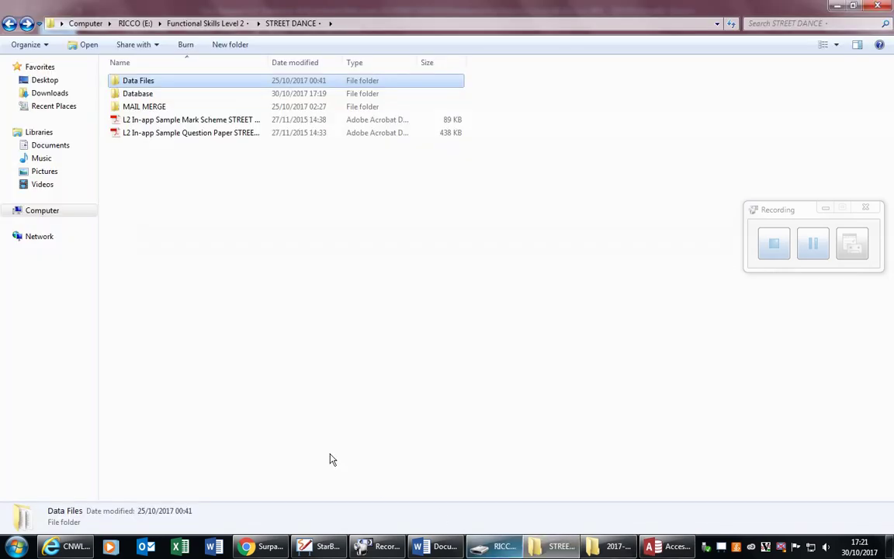
double_click(148, 82)
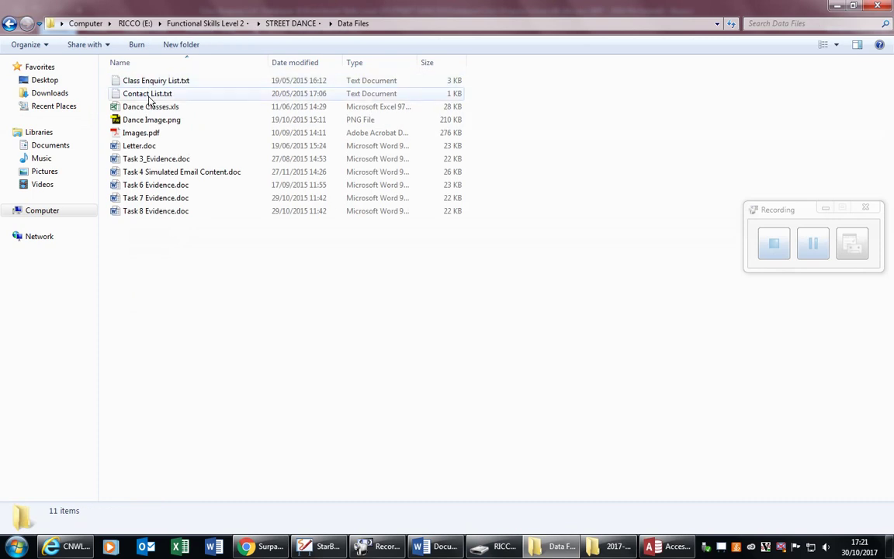
left_click(165, 85)
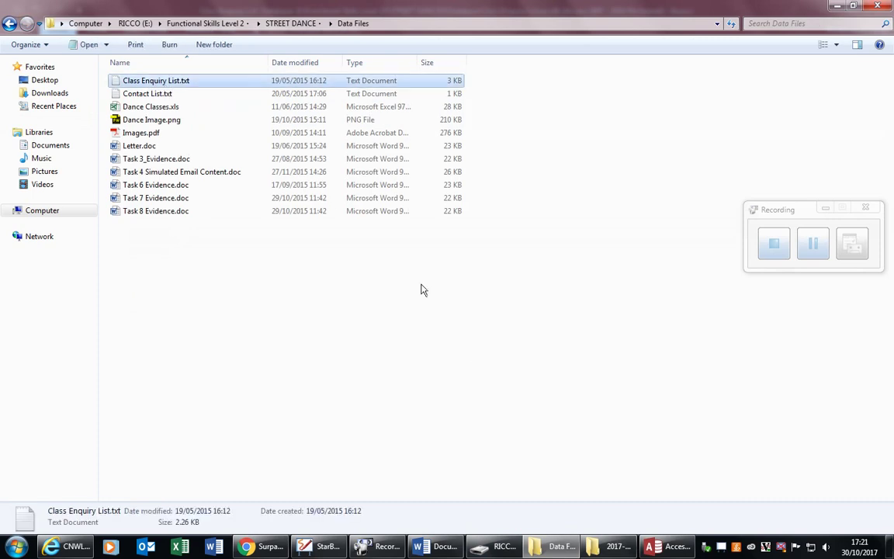
left_click(652, 548)
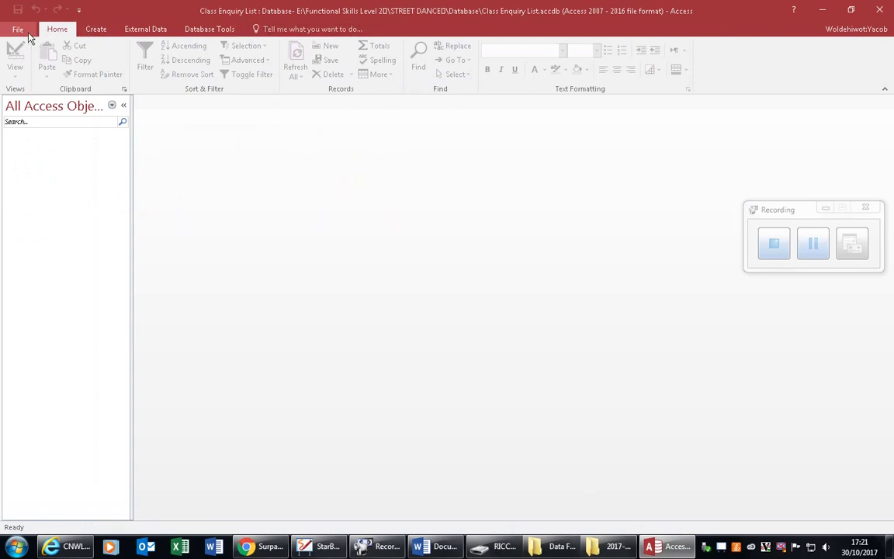
left_click(154, 28)
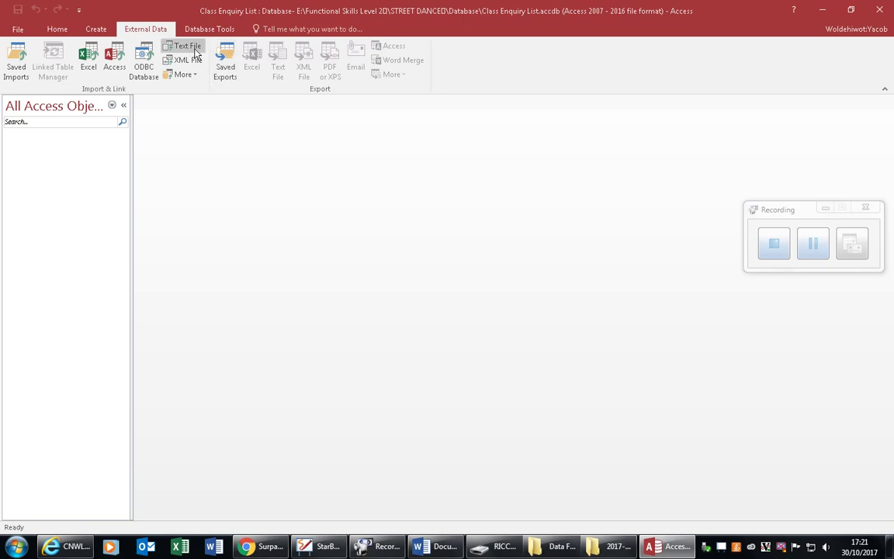
Switch to the Data Files folder and open Class Enquiry List.txt in a maximized Notepad window.
left_click(555, 546)
double_click(156, 83)
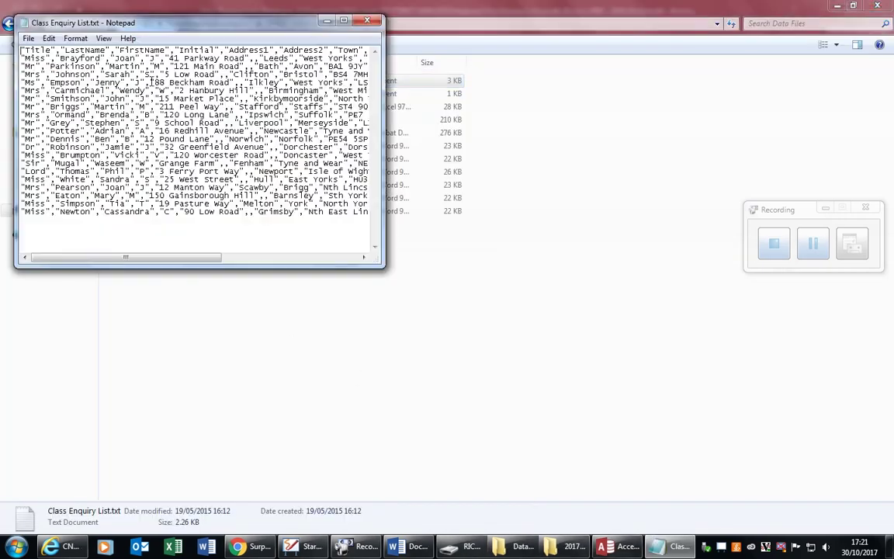
left_click(344, 21)
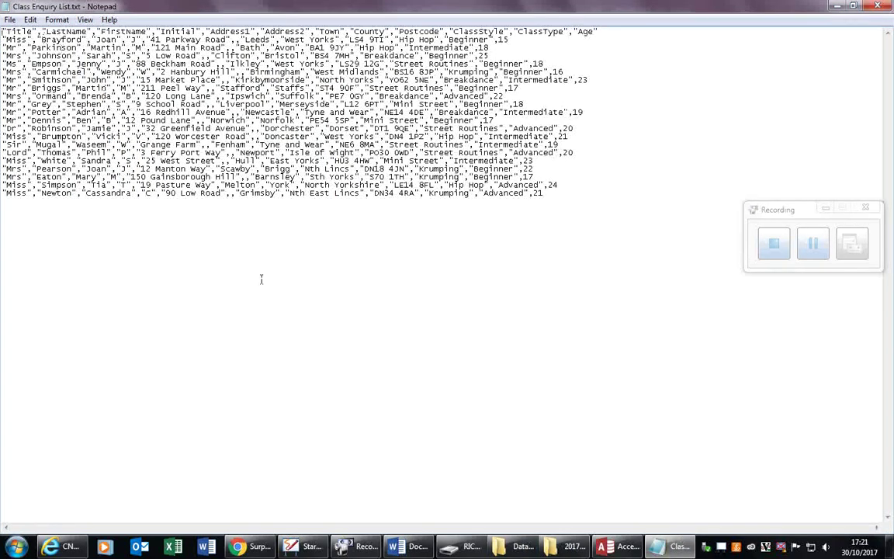
Enlarge the Notepad text display of the class enquiry list to font size 20.
left_click(57, 19)
mouse_move(91, 24)
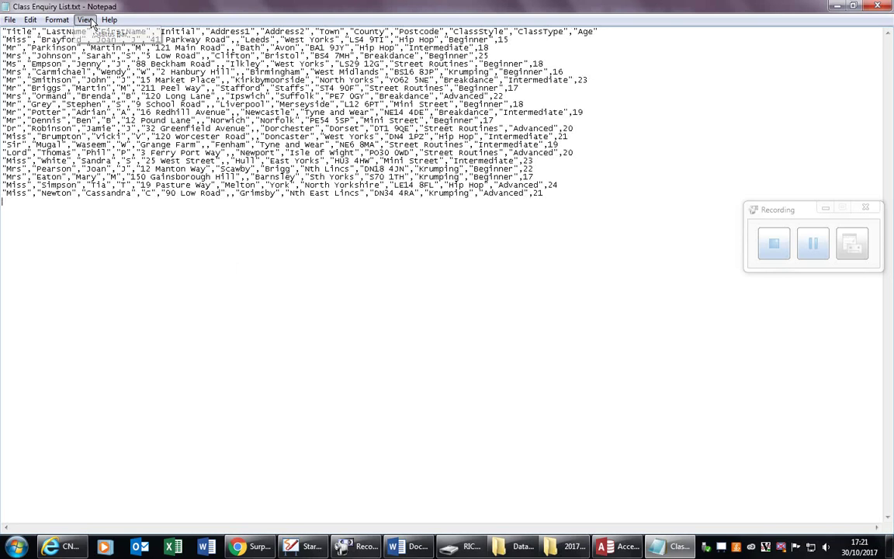
mouse_move(29, 23)
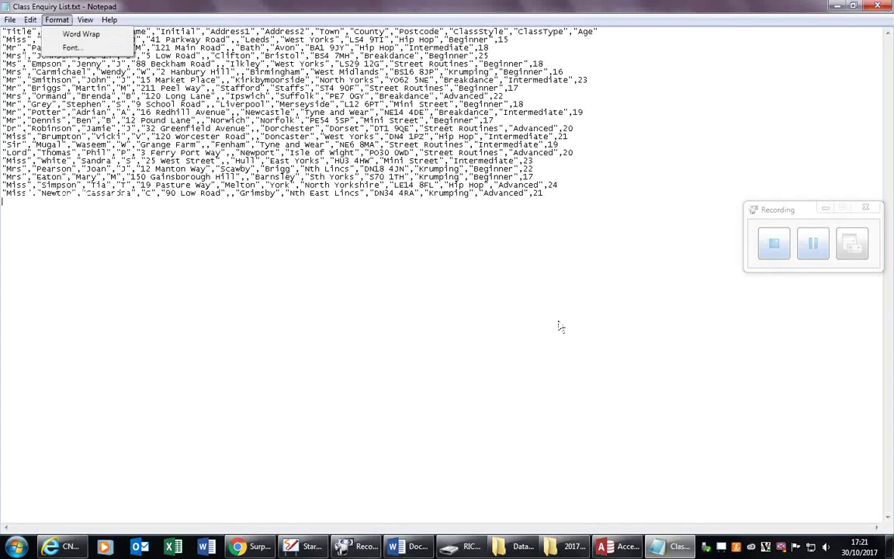
left_click(505, 293)
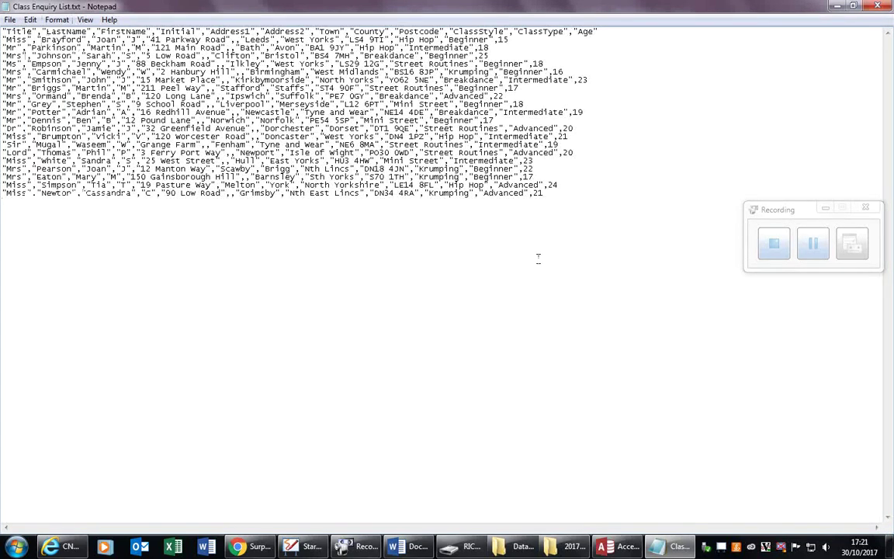
left_click(56, 19)
left_click(70, 48)
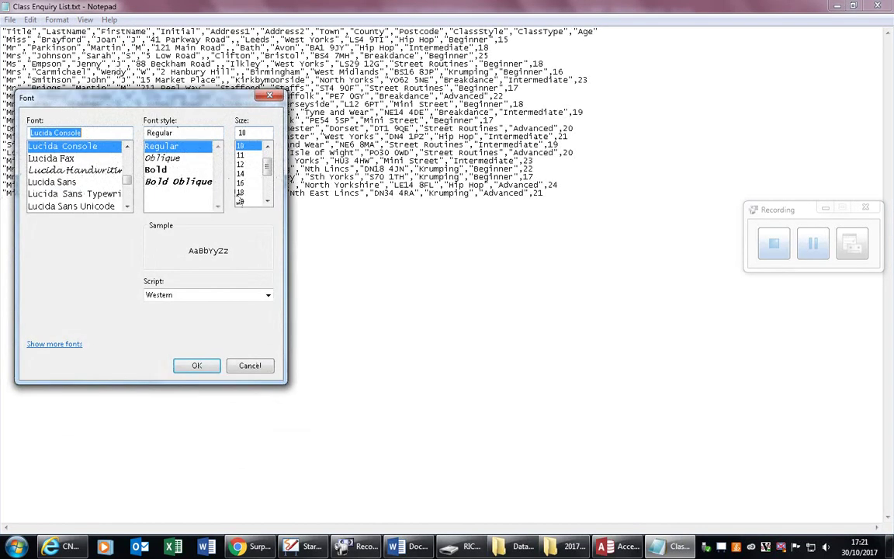
left_click(241, 201)
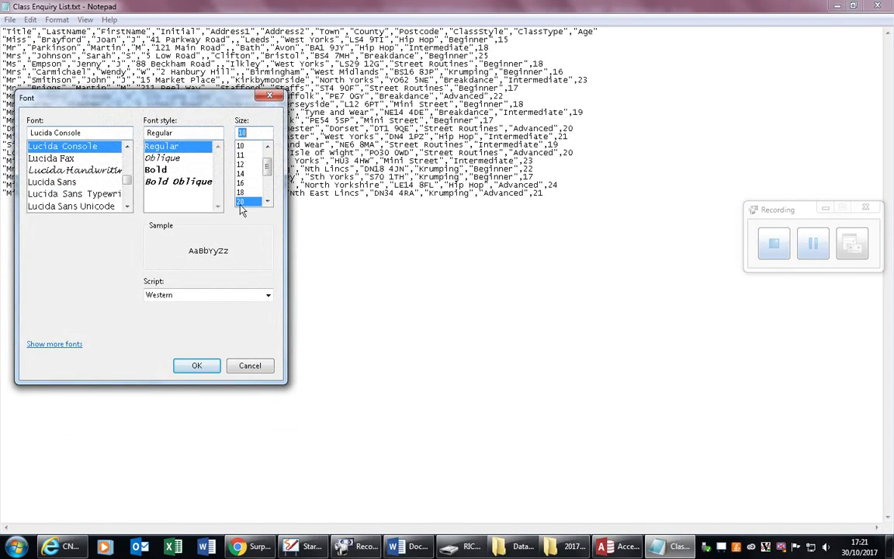
left_click(197, 366)
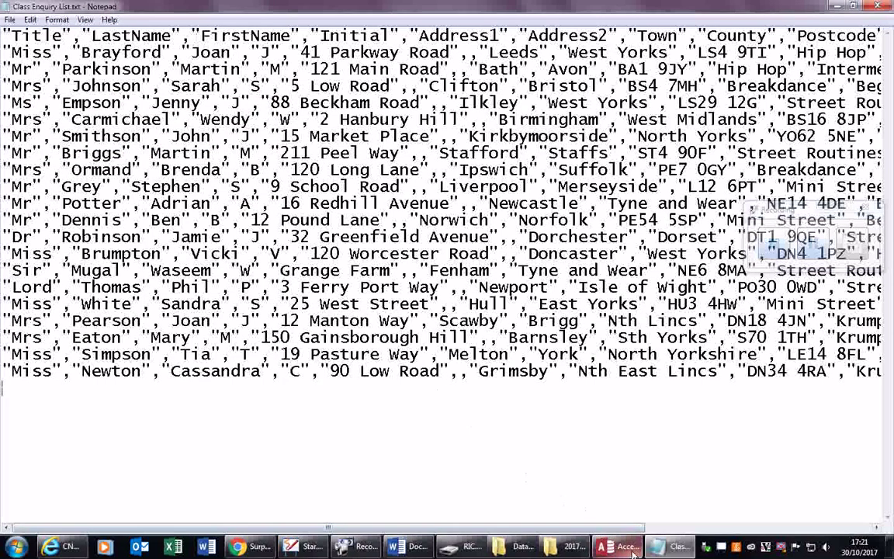
Switch to Access, start a text file import, and browse to the Data Files folder using its path copied from File Explorer.
key("alt+Tab")
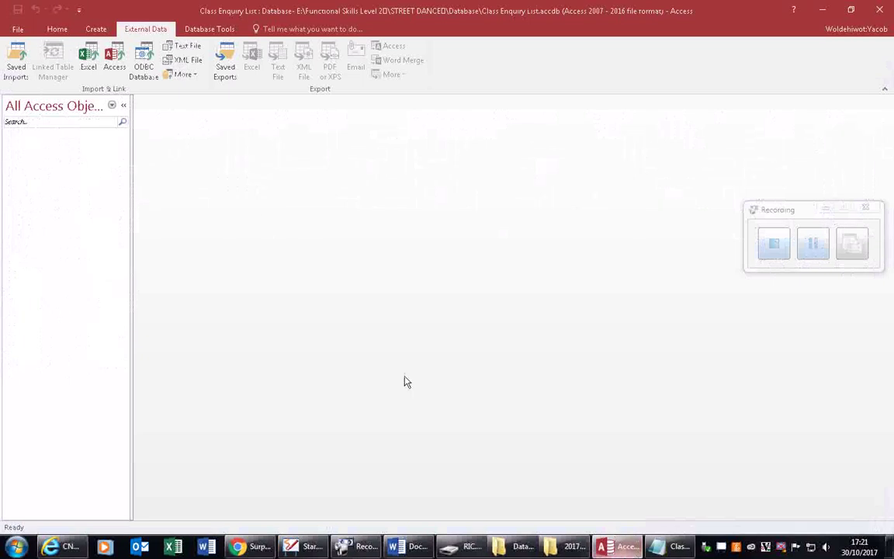
left_click(186, 47)
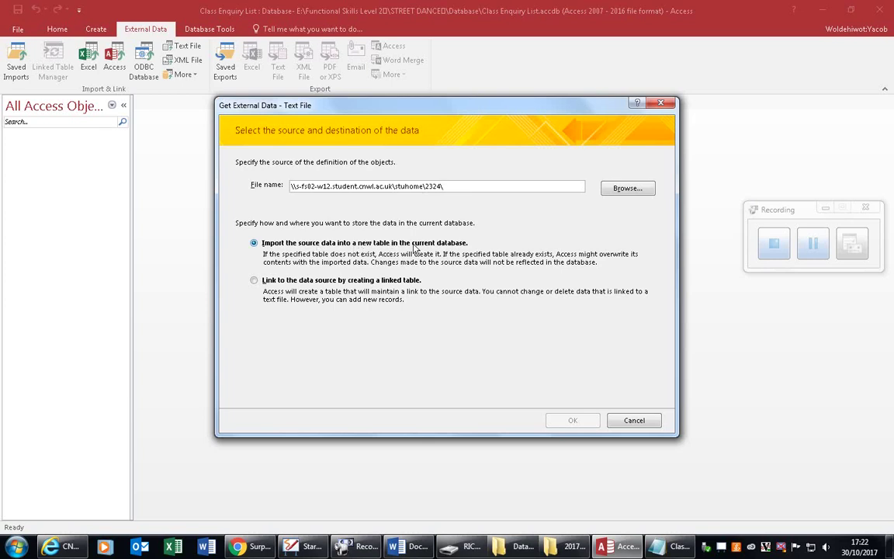
left_click(626, 190)
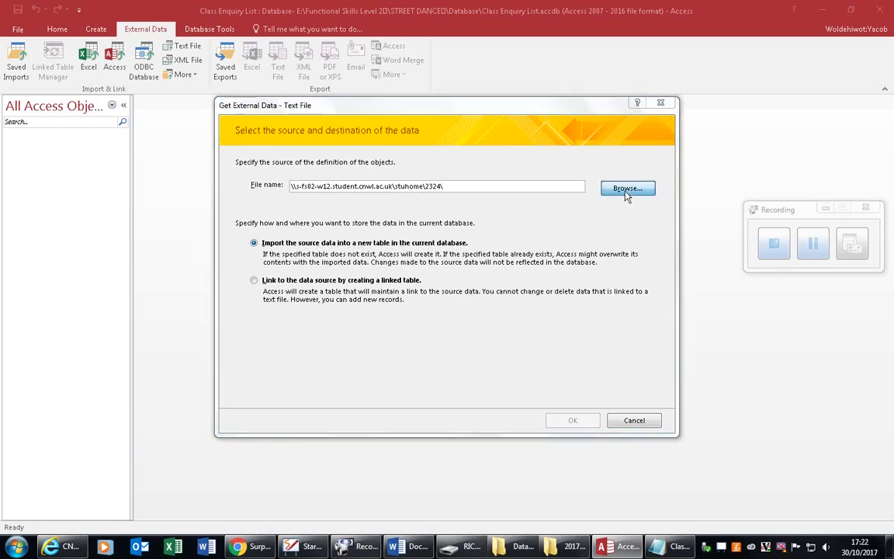
left_click(514, 547)
left_click(404, 27)
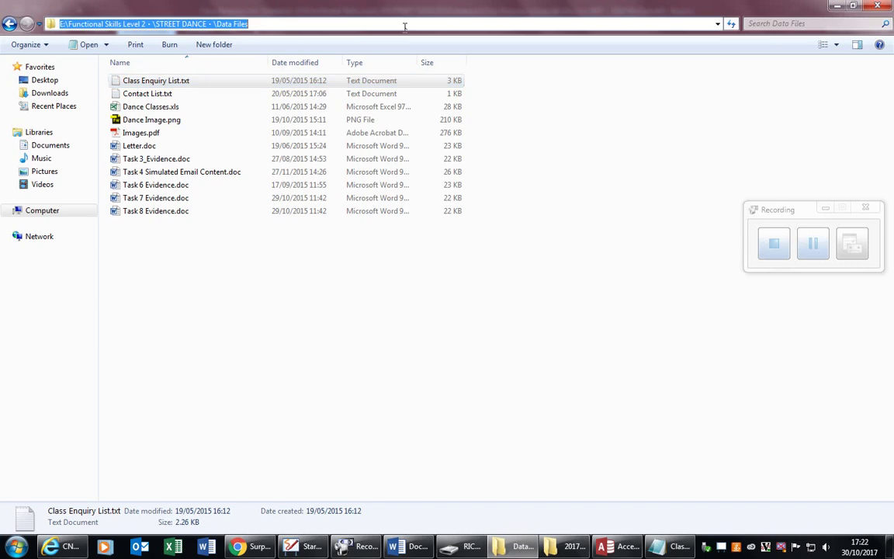
key("ctrl+c")
key("alt+Tab")
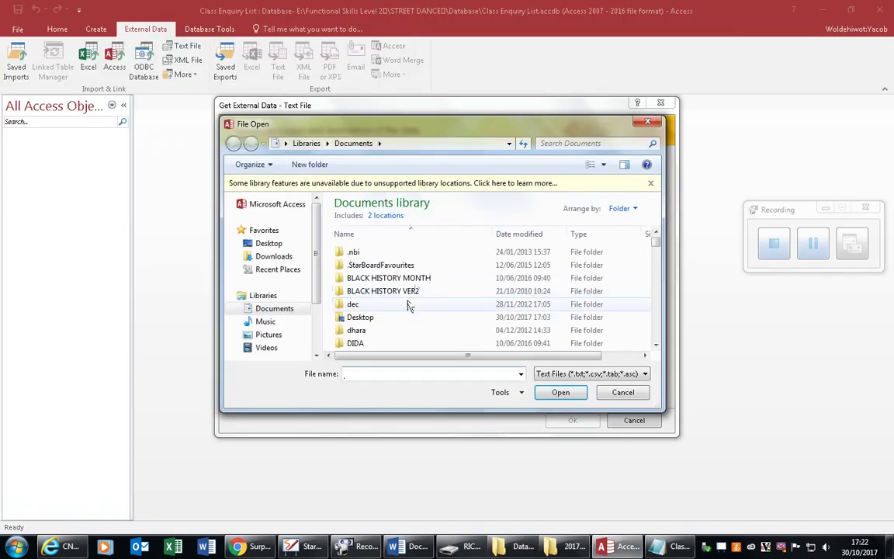
key("ctrl+v")
left_click(541, 386)
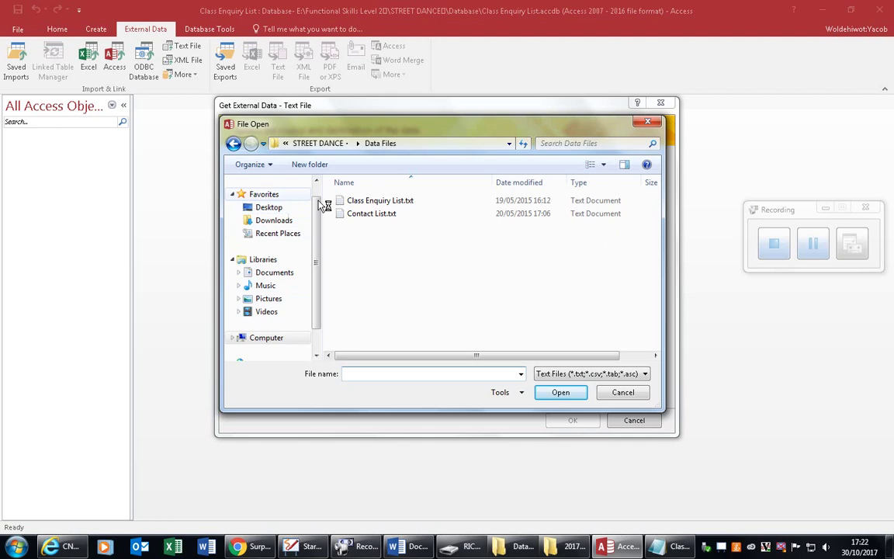
Try to import Class Enquiry List.txt into a new table in the current database.
left_click(356, 201)
left_click(558, 393)
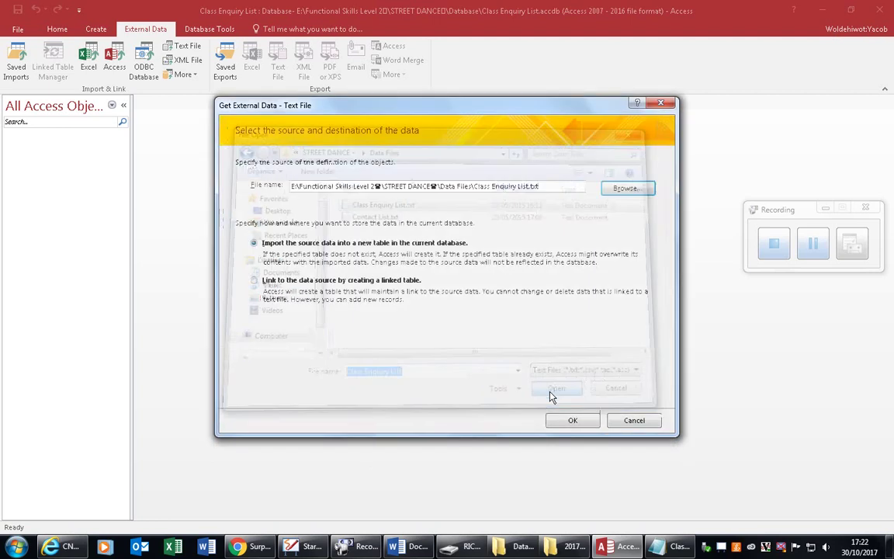
left_click(573, 421)
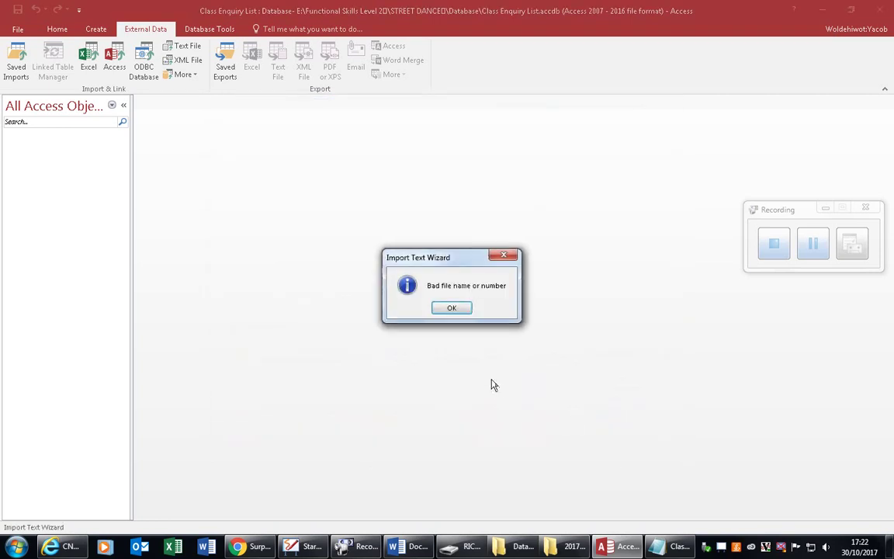
left_click(461, 311)
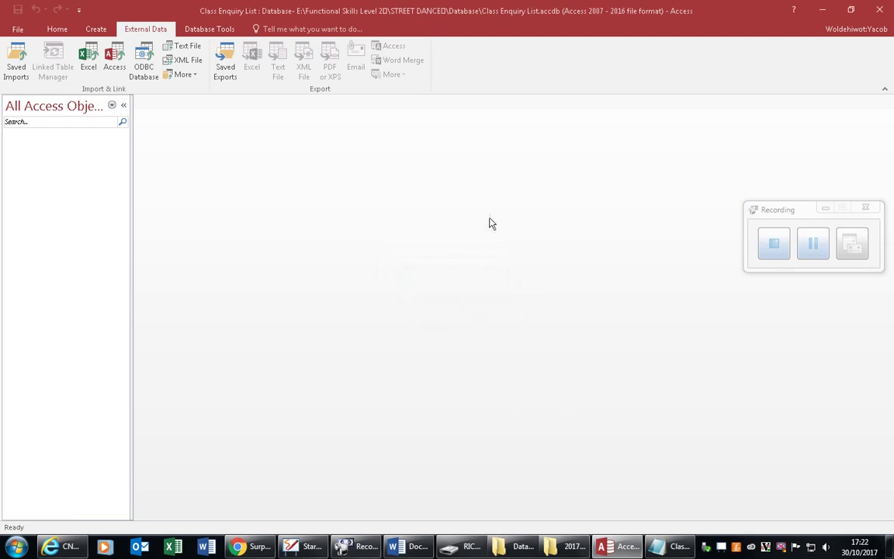
left_click(813, 247)
left_click(813, 247)
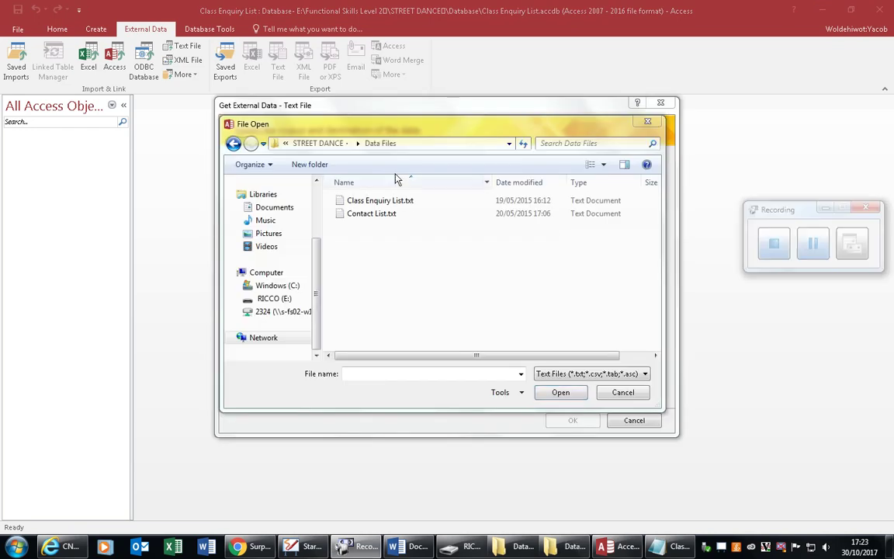
Try again to import Class Enquiry List.txt from the network Data Files folder into a new table.
left_click(403, 143)
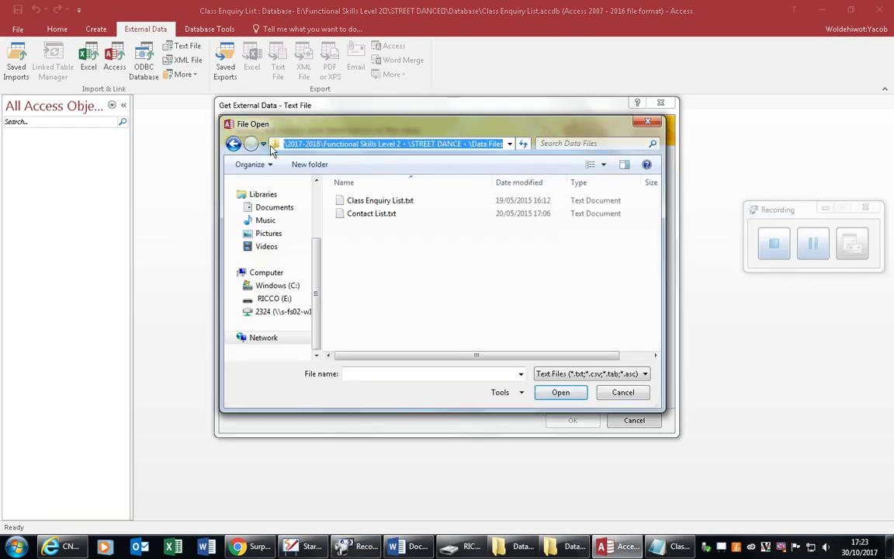
left_click_drag(320, 144, 281, 144)
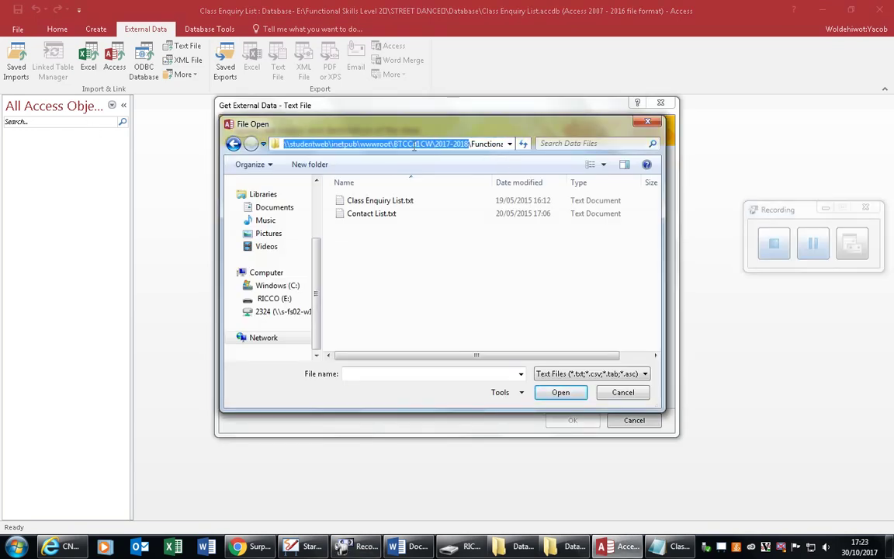
left_click_drag(396, 142, 503, 143)
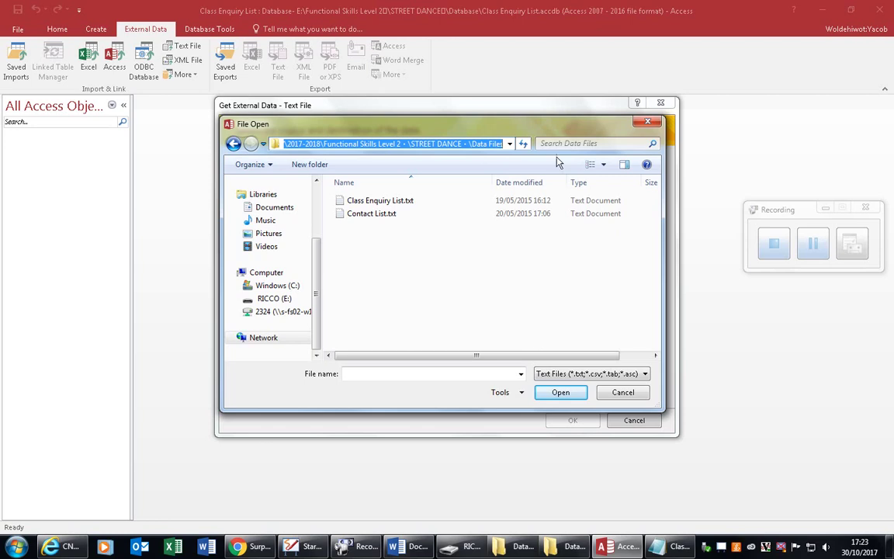
left_click(373, 202)
left_click(562, 393)
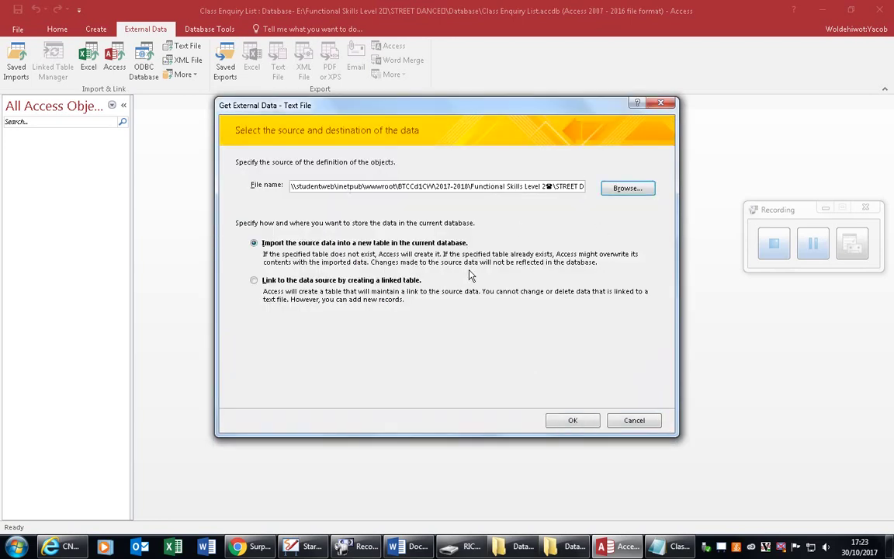
left_click(573, 420)
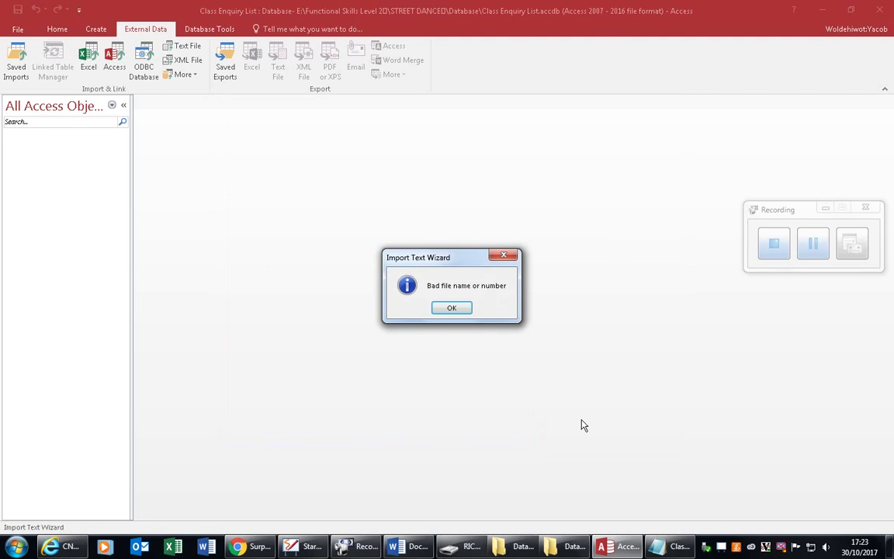
left_click(452, 308)
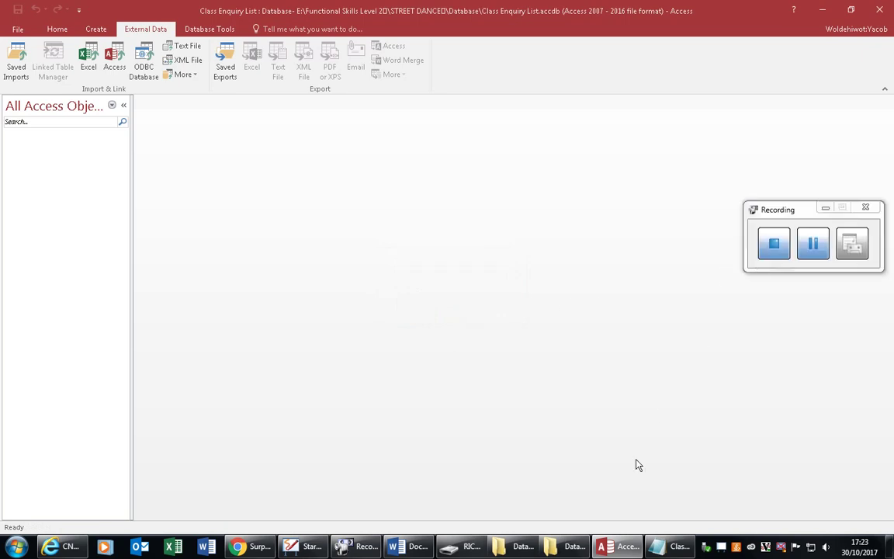
Open the class enquiry list from Task 6 in Chrome and copy all its text into a blank Notepad document.
left_click(252, 548)
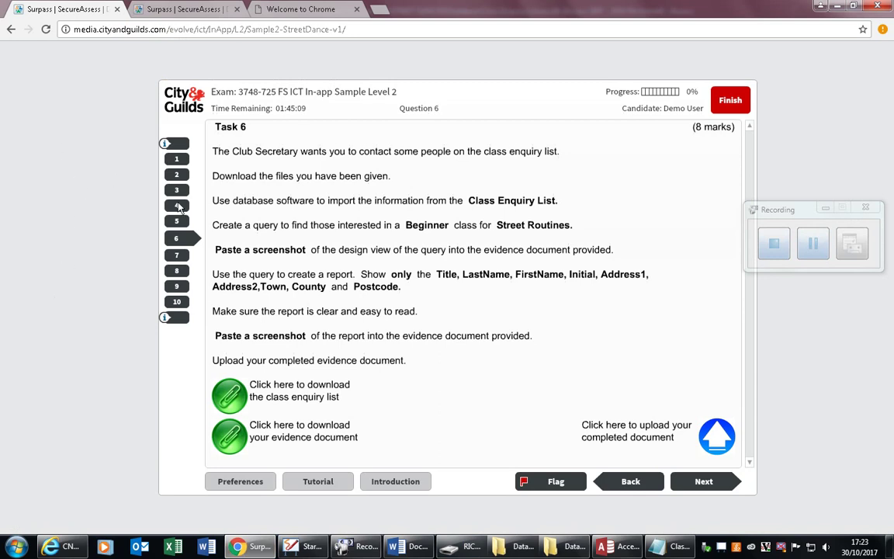
left_click(230, 398)
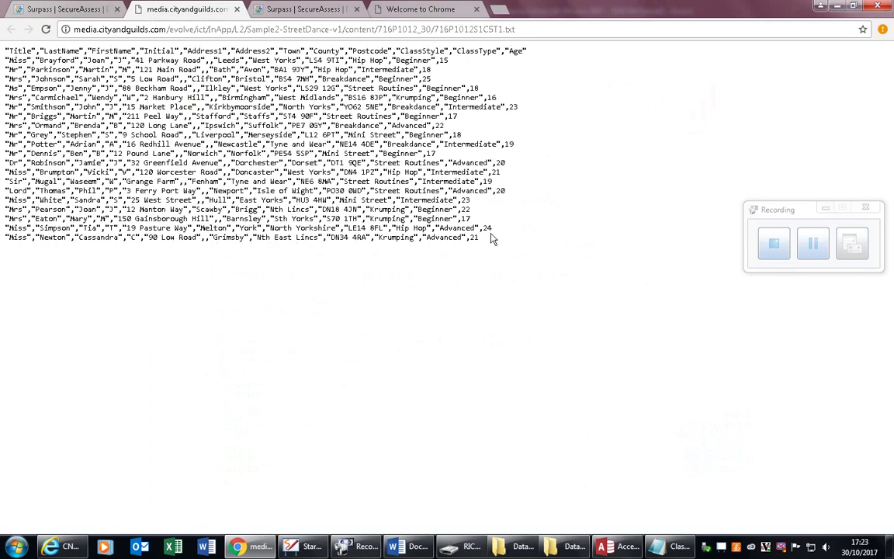
left_click_drag(491, 238, 6, 48)
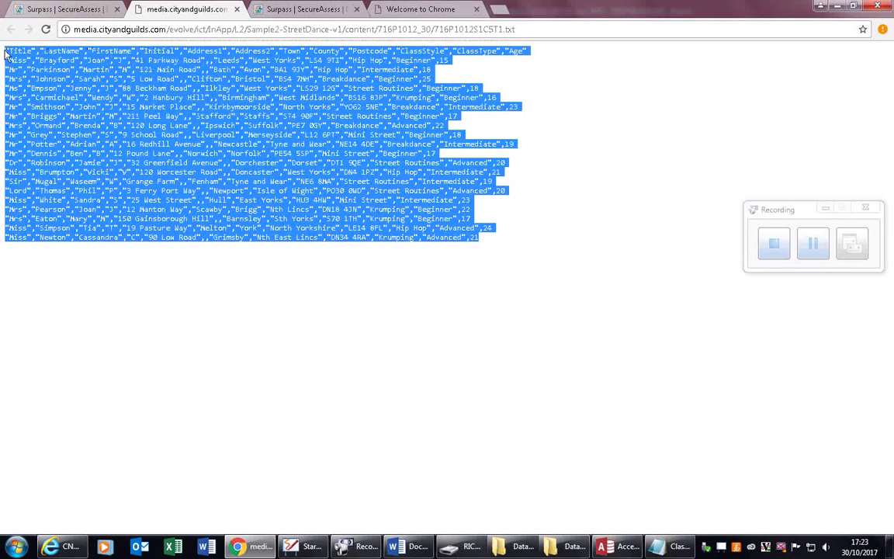
left_click(652, 546)
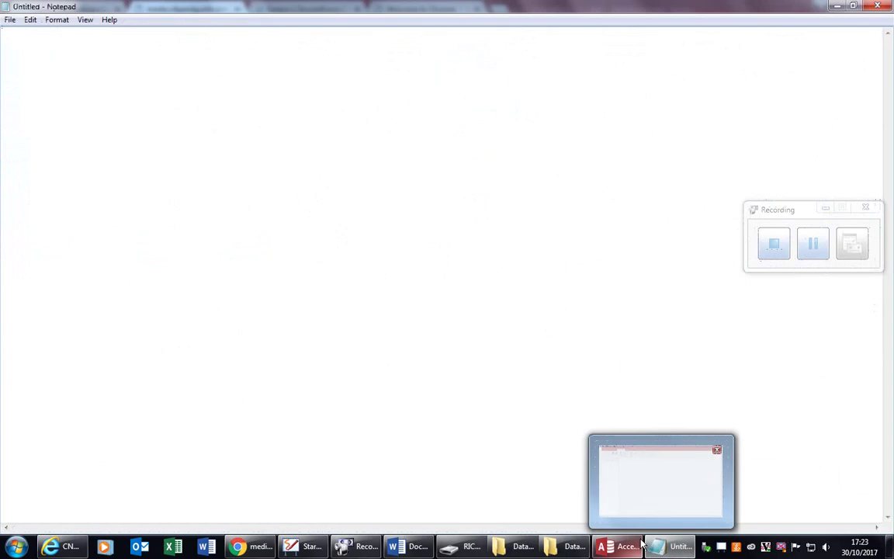
key("ctrl+v")
Save the Notepad text as Class Enquiry List.txt in the Downloads folder and close Notepad.
left_click(10, 20)
left_click(35, 63)
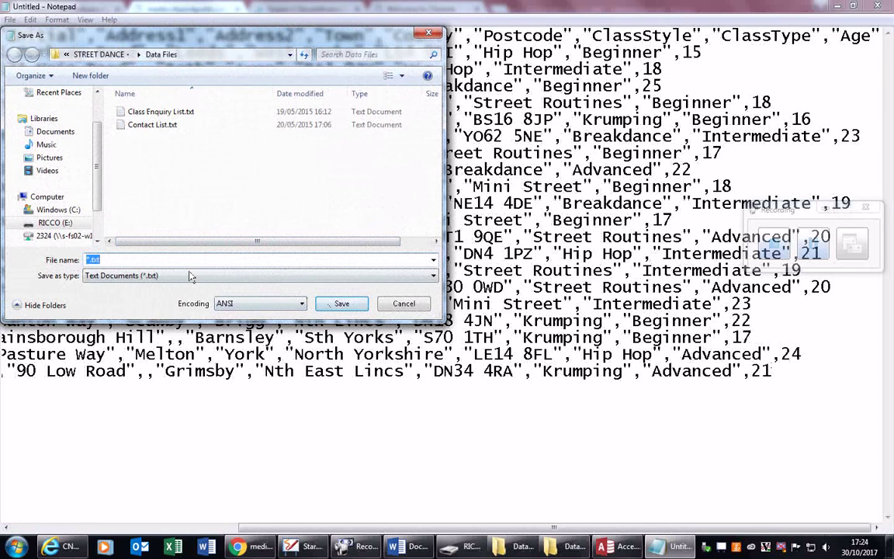
left_click(164, 112)
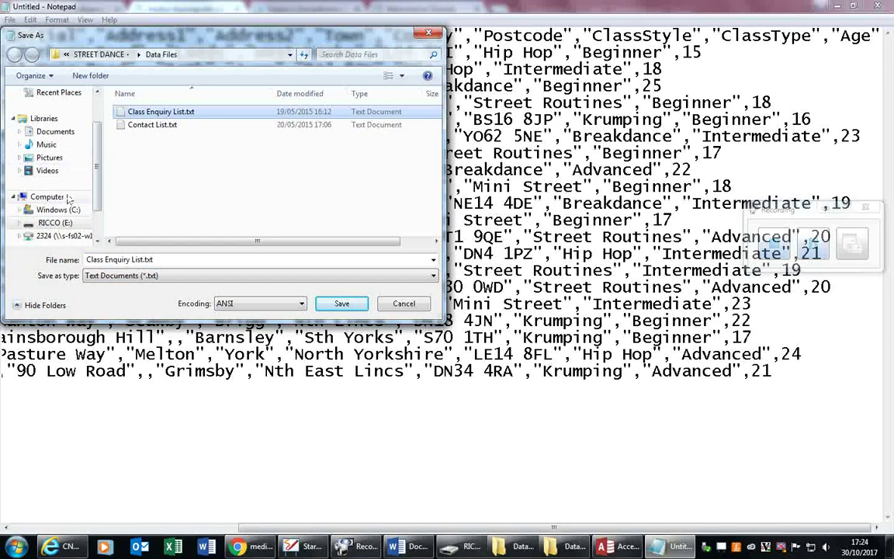
scroll(62, 127, "up", 1)
left_click(56, 124)
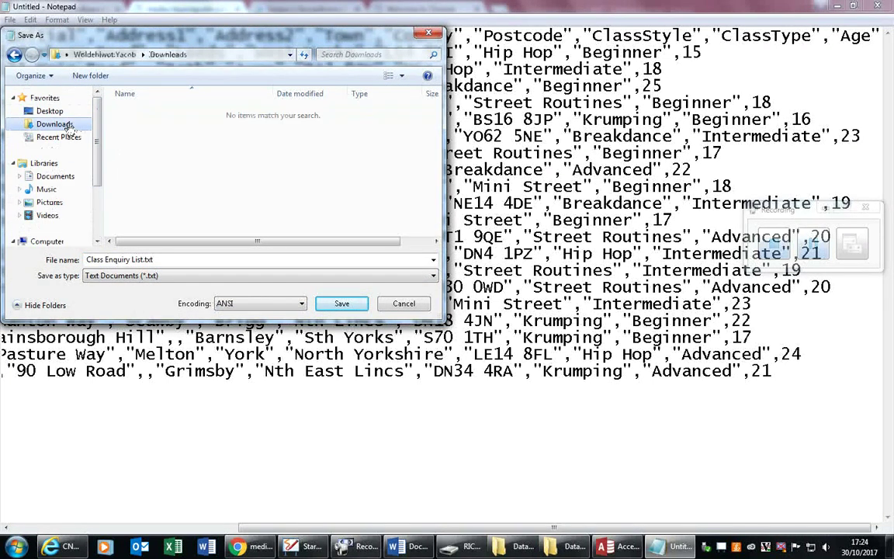
left_click(342, 304)
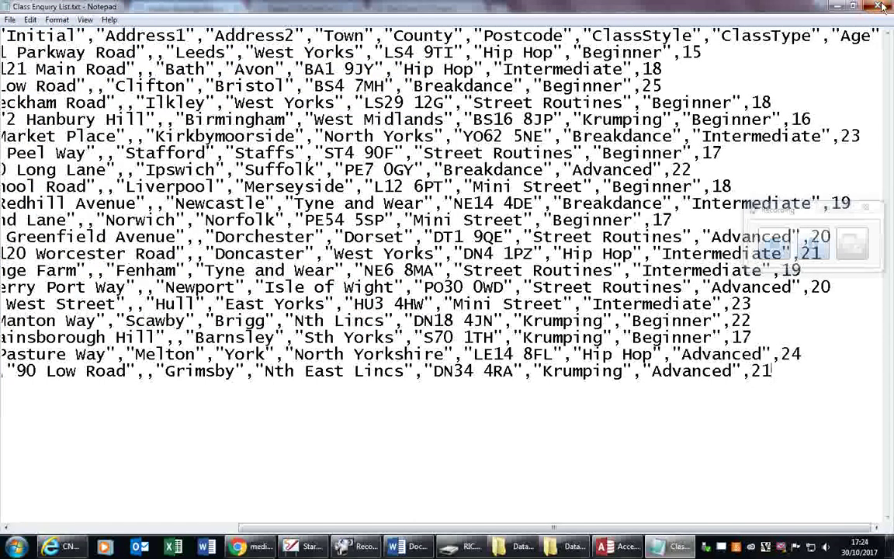
key("alt+F4")
Switch to Access and start importing Class Enquiry List.txt from the Downloads folder into a new table.
key("alt+Tab")
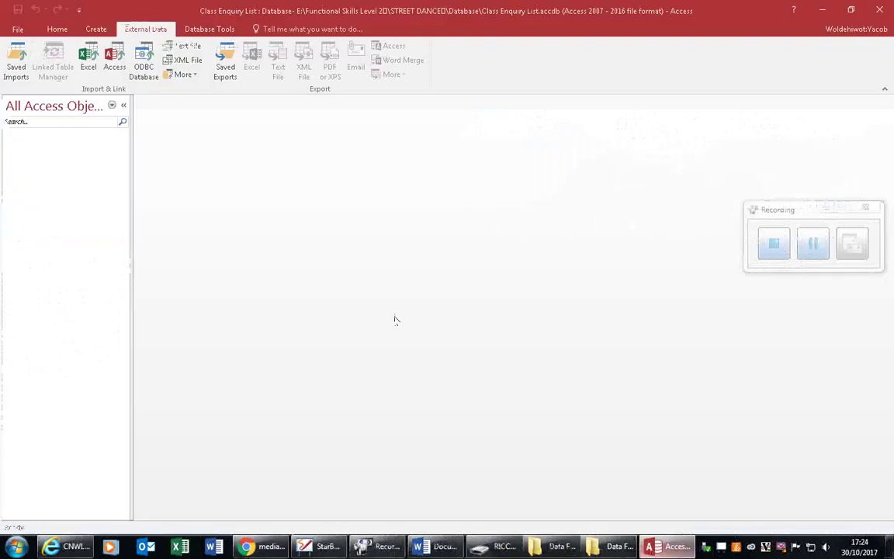
left_click(189, 48)
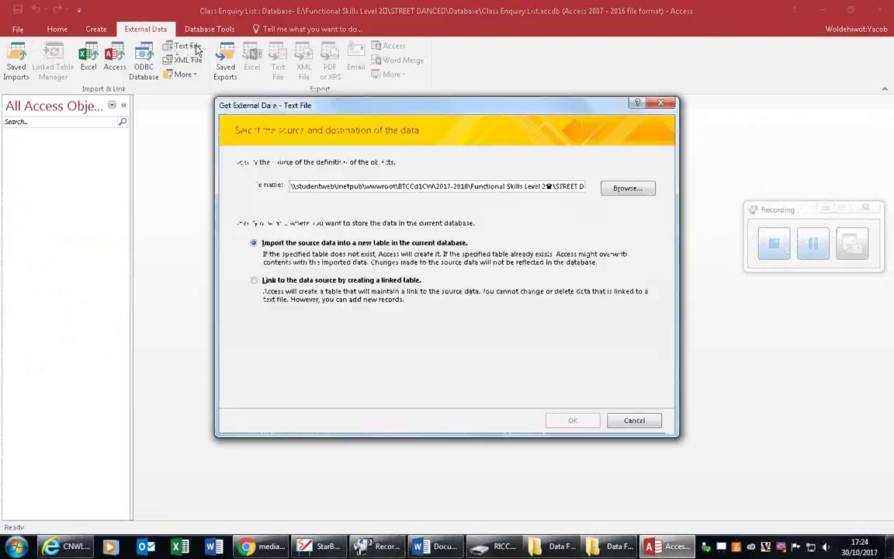
left_click(625, 188)
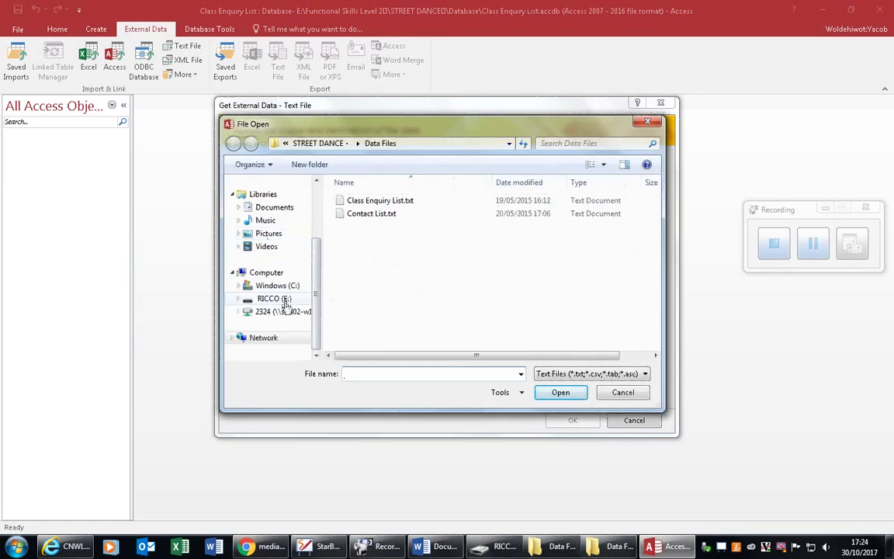
scroll(311, 296, "up", 1)
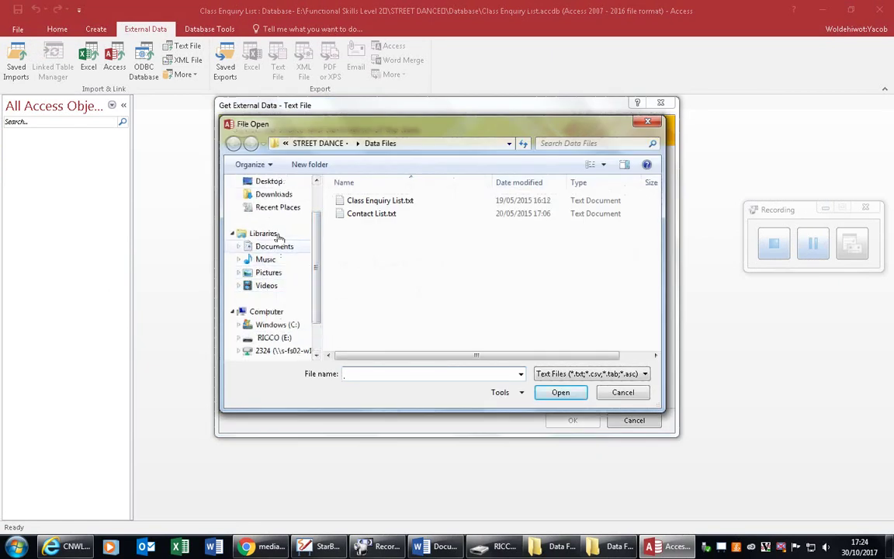
left_click(275, 194)
double_click(398, 203)
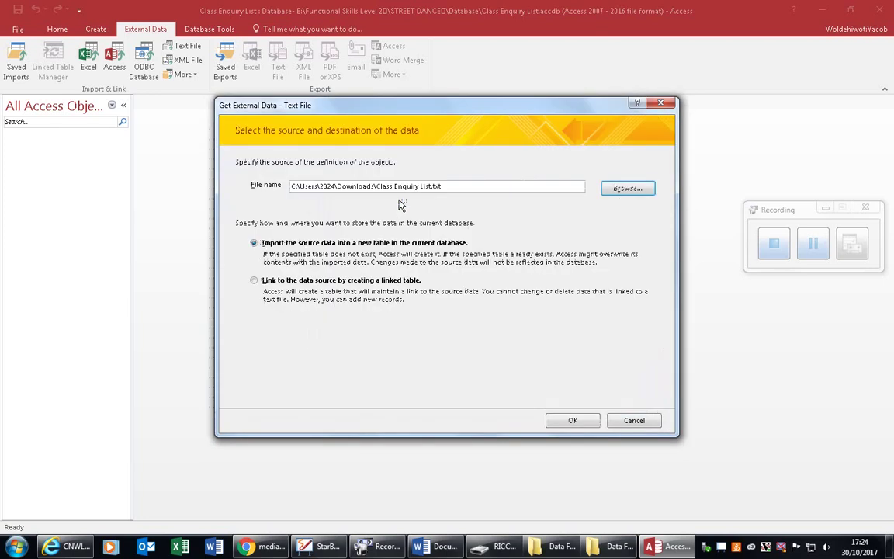
left_click(572, 420)
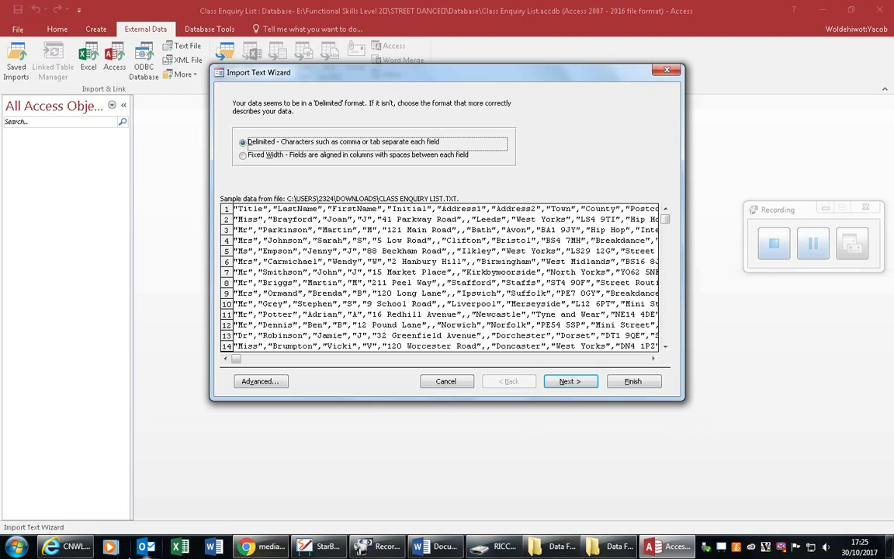
Set the import to delimited text with the Comma delimiter and the first row containing field names.
left_click(264, 548)
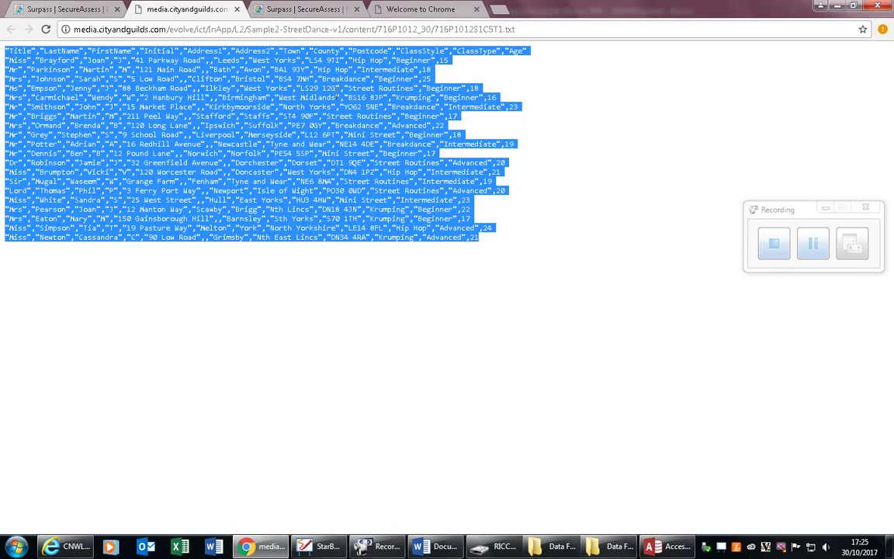
left_click(669, 546)
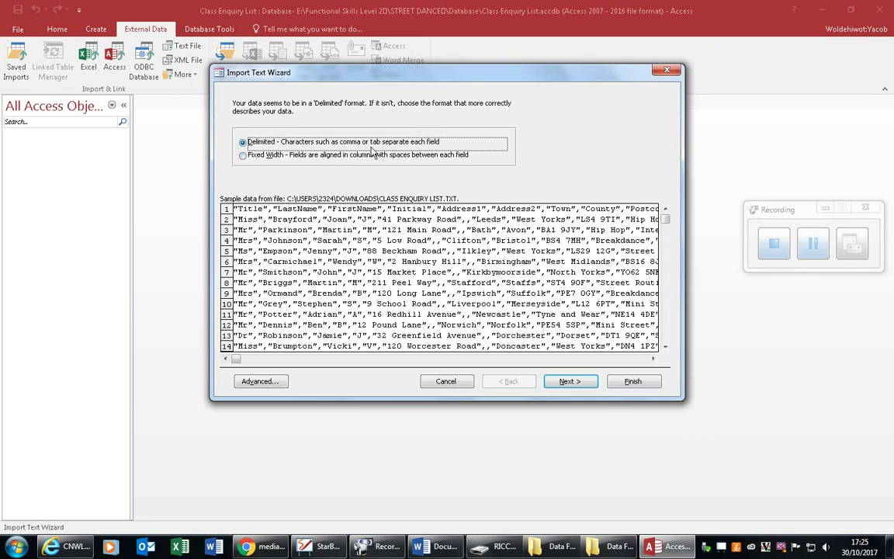
left_click(569, 382)
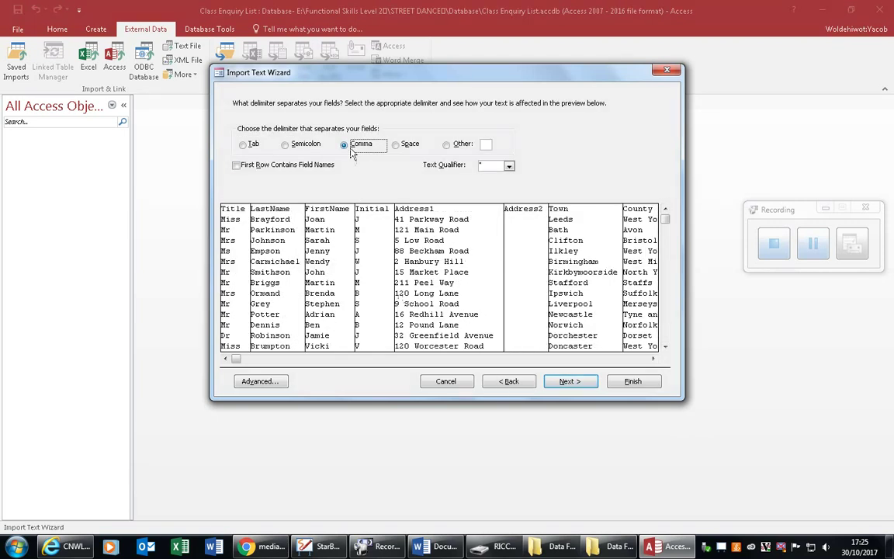
left_click(244, 146)
left_click(297, 150)
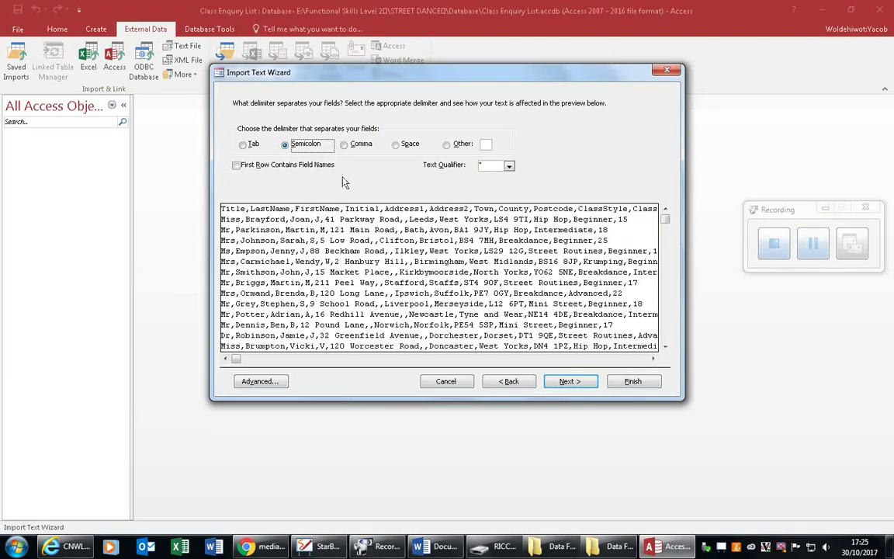
left_click(344, 144)
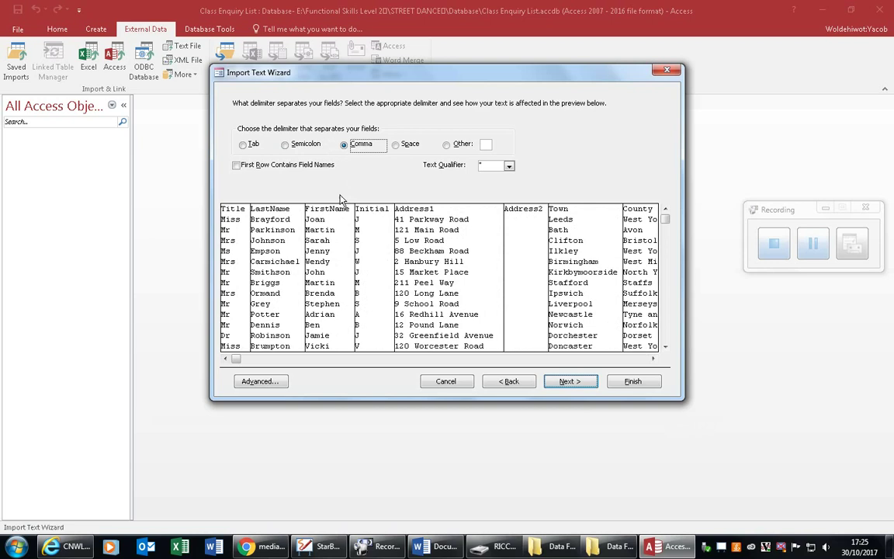
left_click(259, 169)
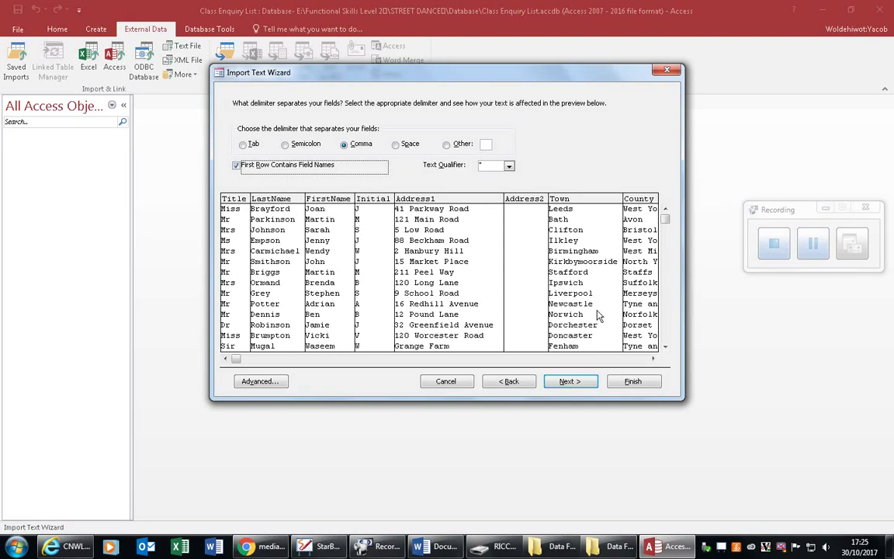
left_click(571, 381)
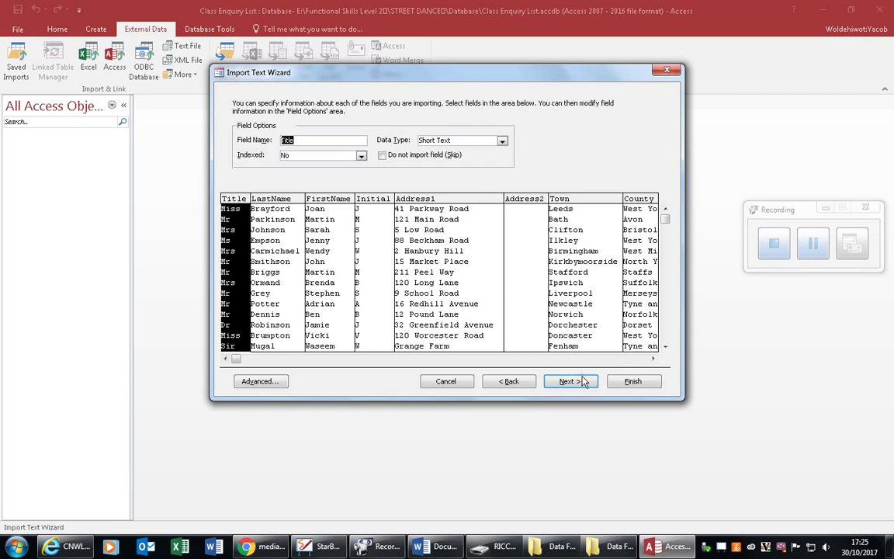
Keep the default field options, choose no primary key, and finish importing to the Class Enquiry List table without saving the import steps.
left_click(583, 384)
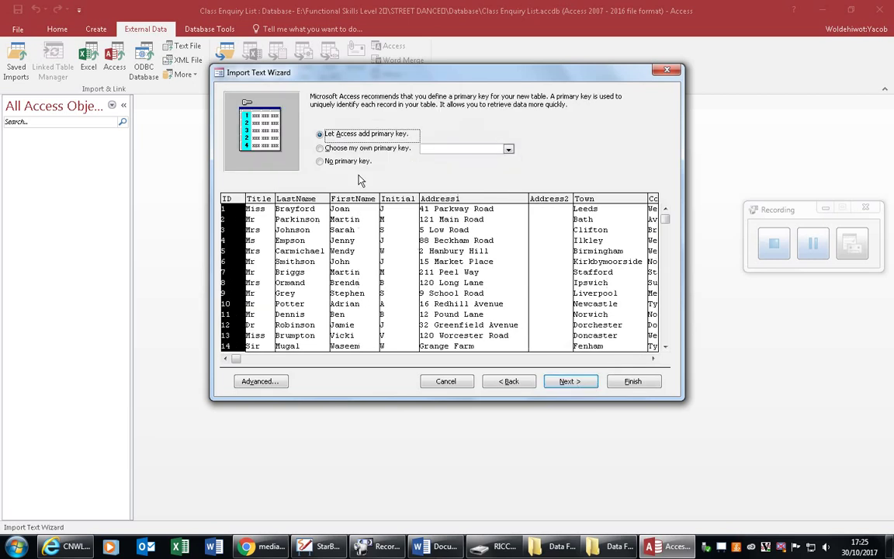
left_click(323, 162)
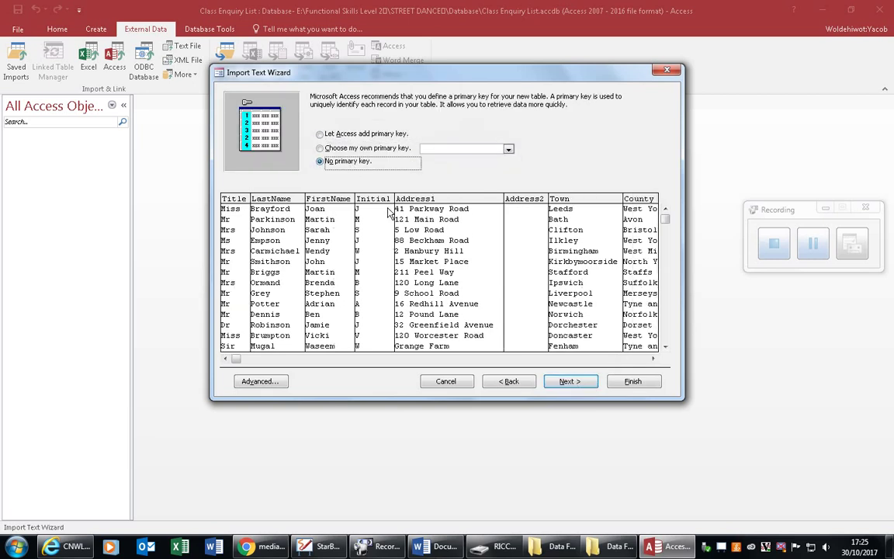
left_click(574, 381)
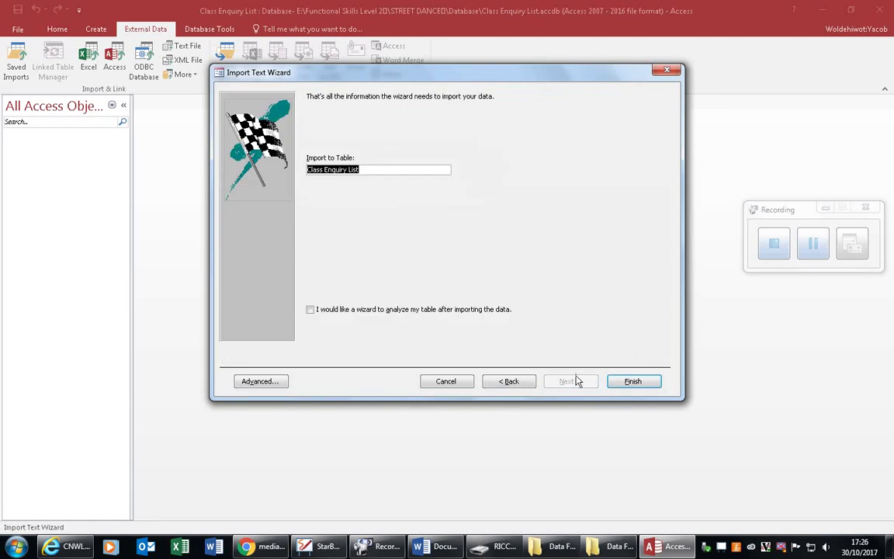
left_click(633, 383)
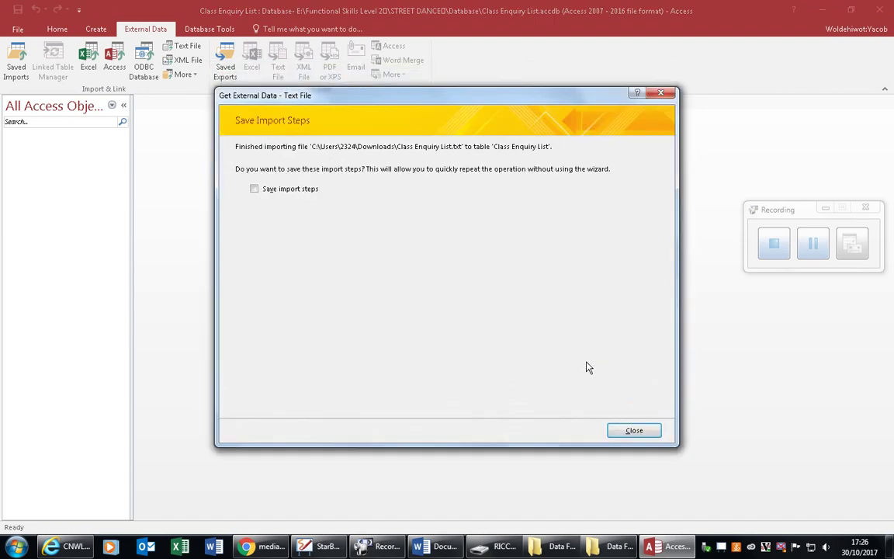
left_click(635, 431)
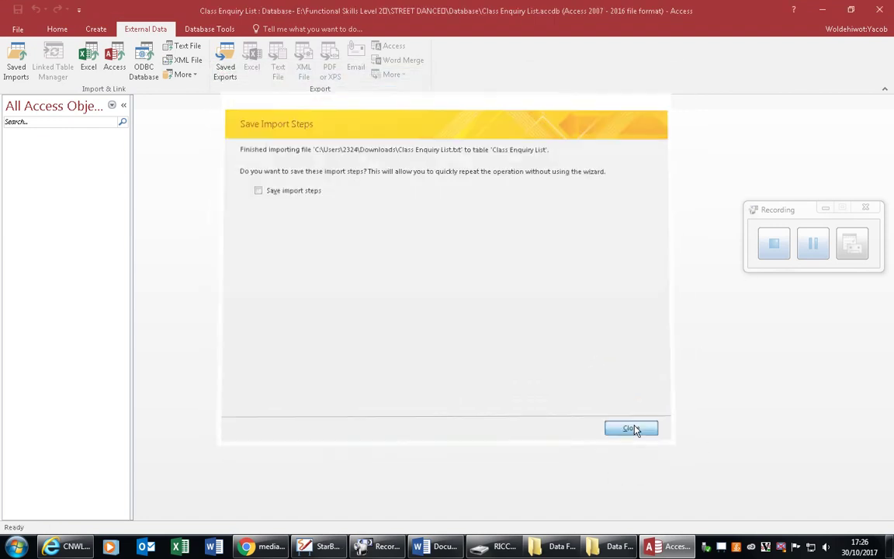
Open the imported Class Enquiry List table and display it in Design View.
double_click(79, 146)
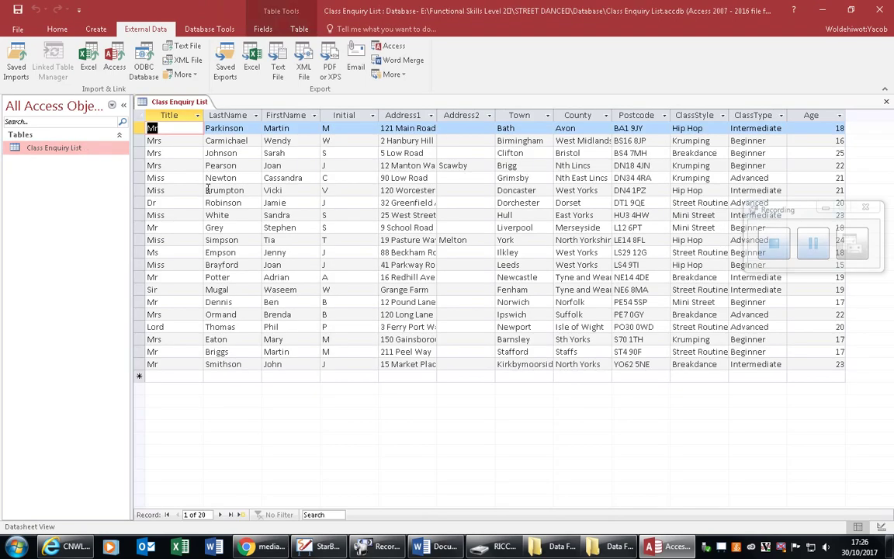
left_click(58, 31)
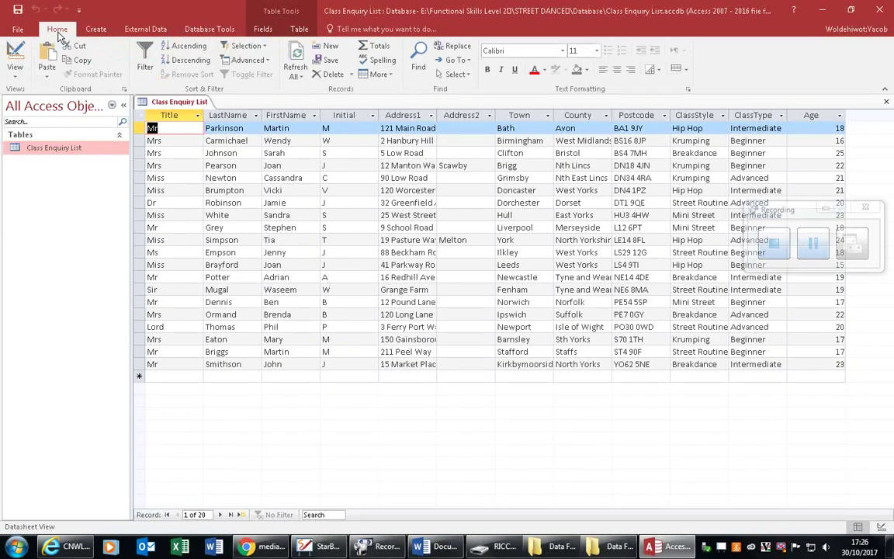
left_click(14, 68)
left_click(34, 124)
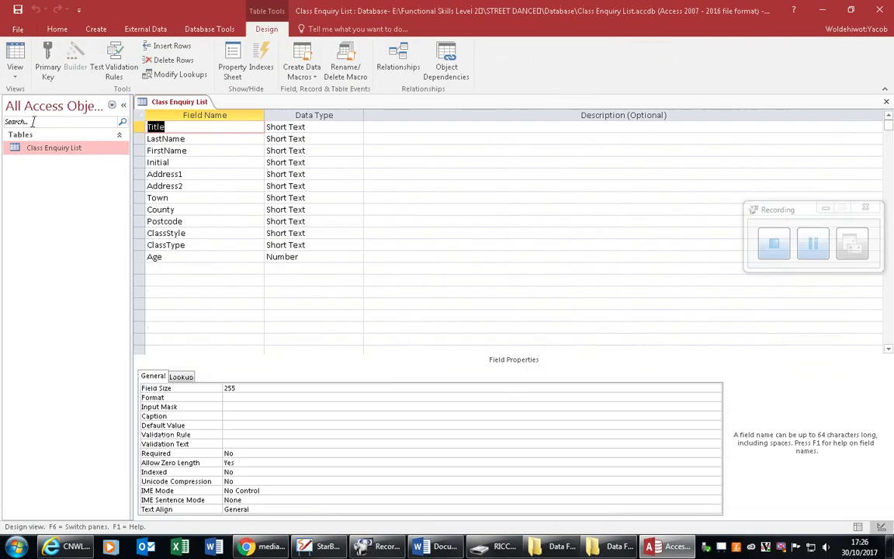
Set the field size of Title to 5 and the field sizes of LastName and FirstName to 25.
left_click(233, 389)
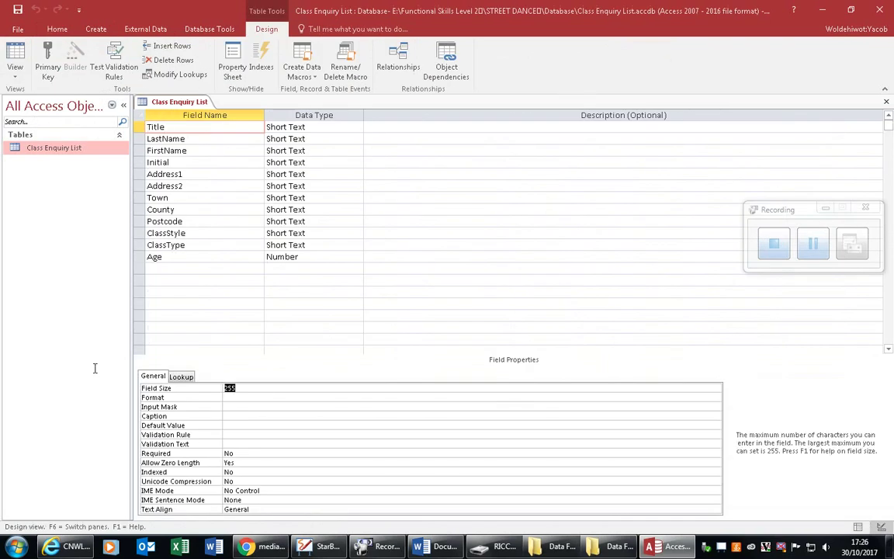
type("2")
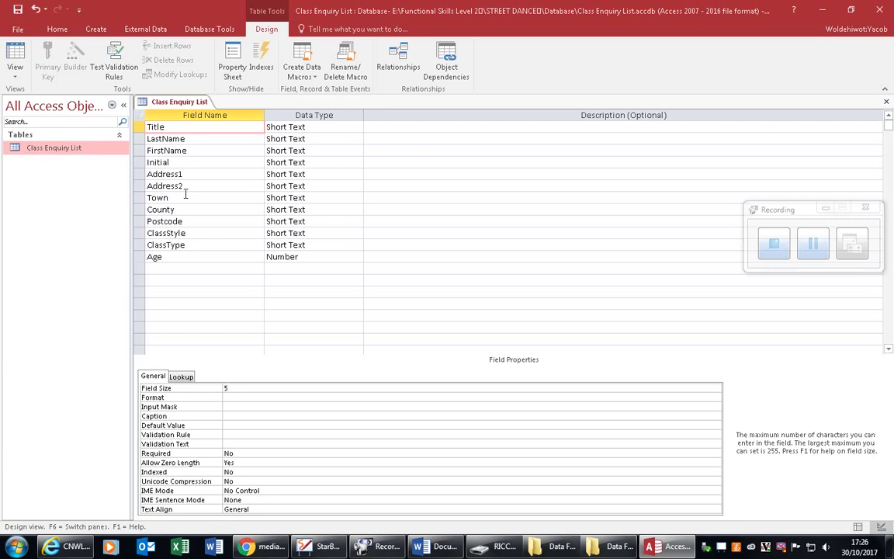
left_click(187, 139)
left_click(253, 398)
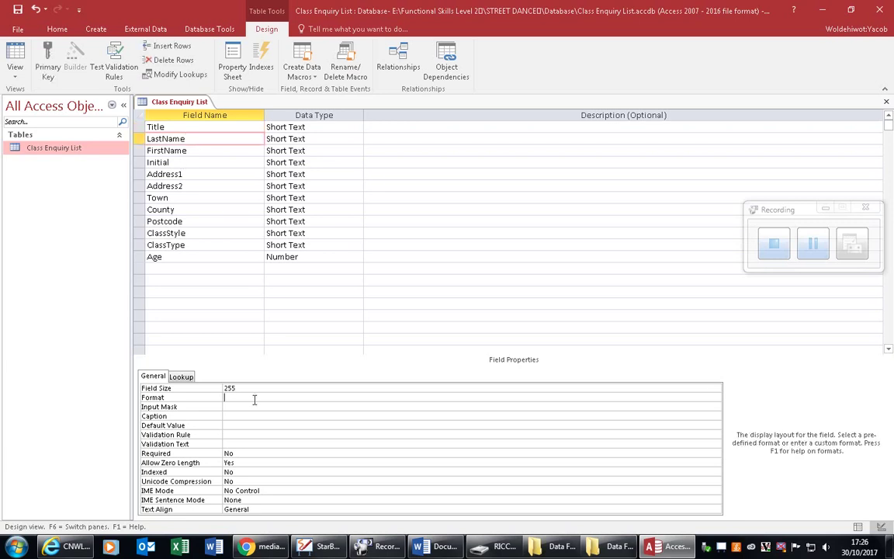
left_click(255, 388)
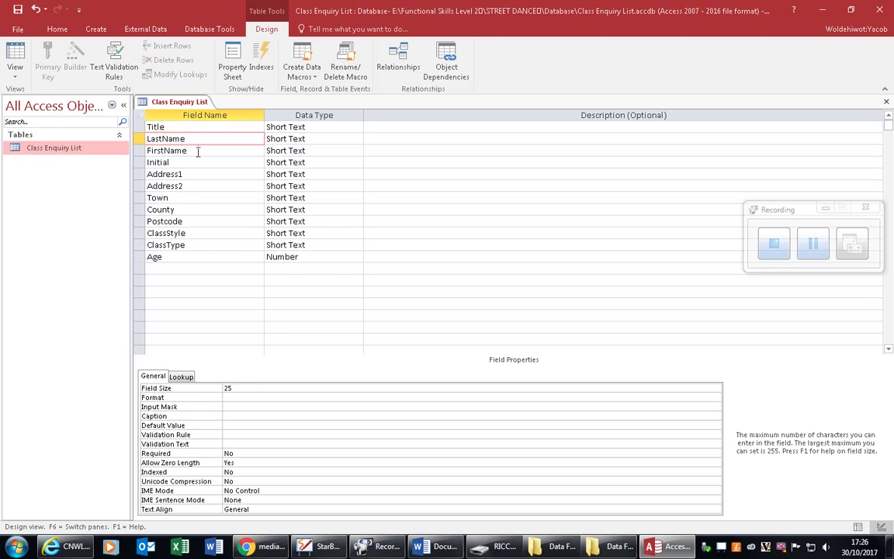
left_click(197, 151)
left_click(263, 388)
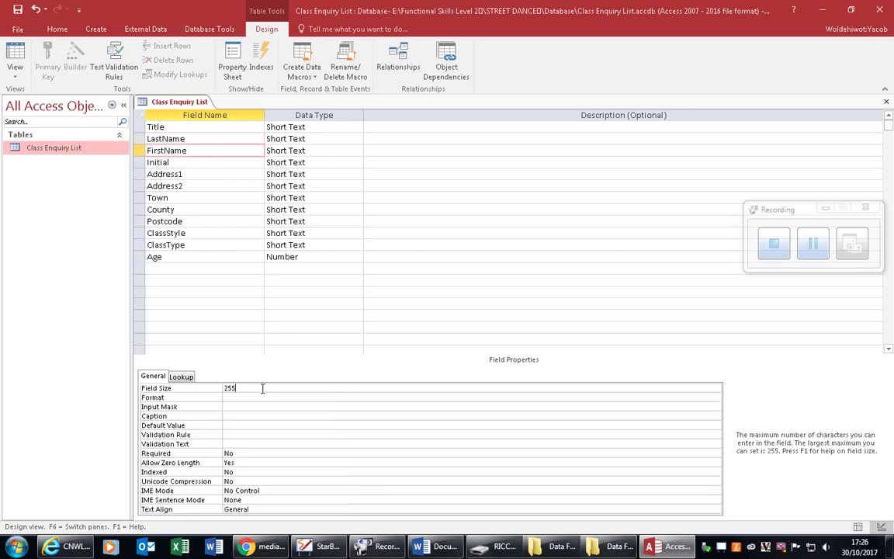
Set the field size of Initial to 2 and the field sizes of Address1 and Address2 to 55.
left_click(181, 162)
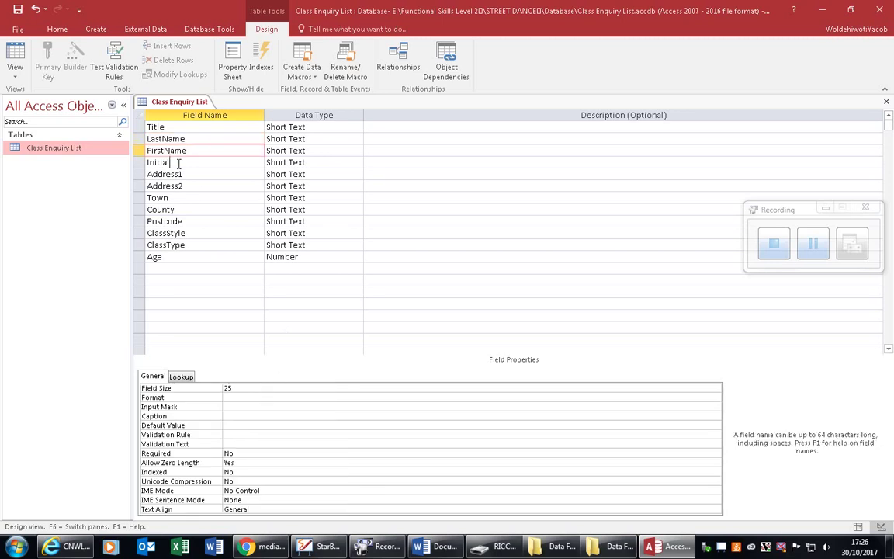
left_click(241, 386)
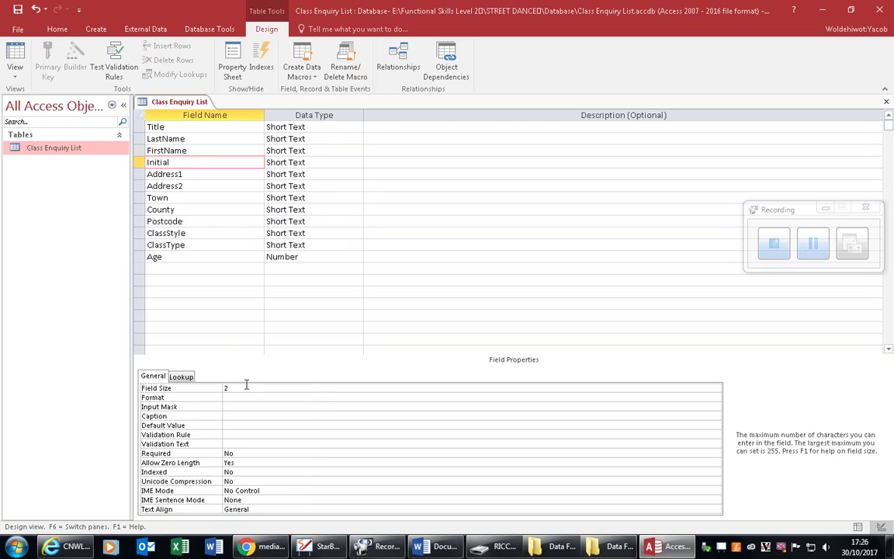
left_click(243, 396)
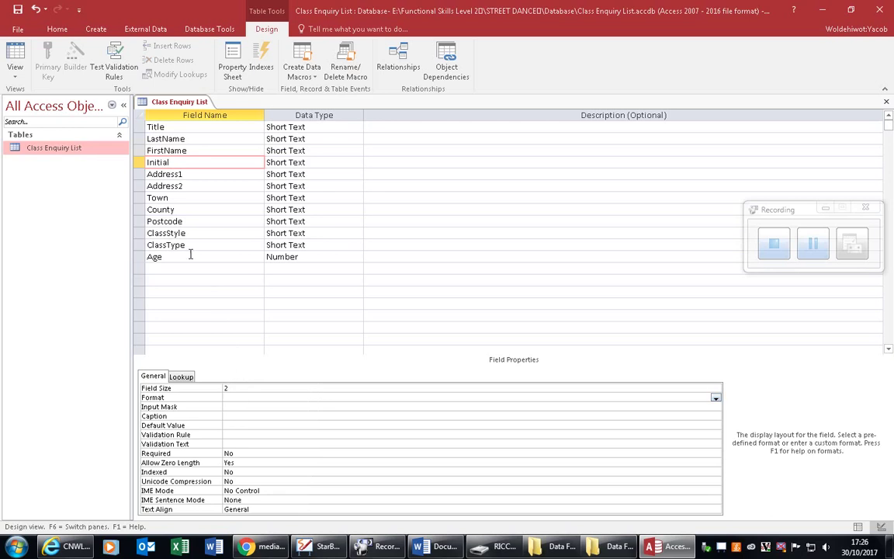
left_click(198, 175)
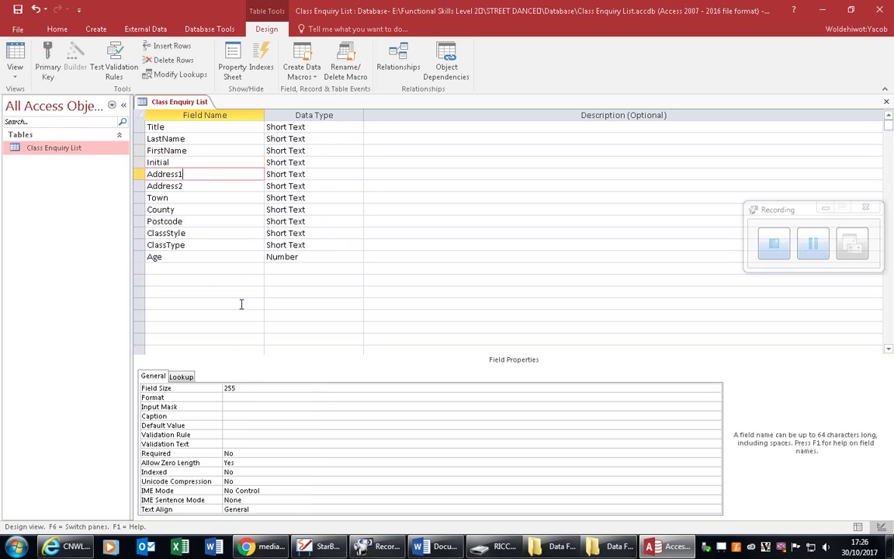
left_click(228, 388)
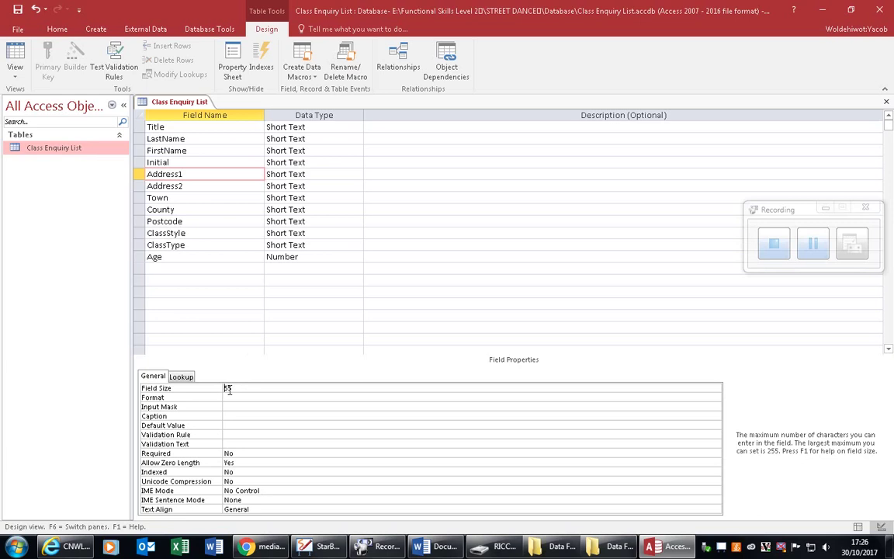
left_click(192, 186)
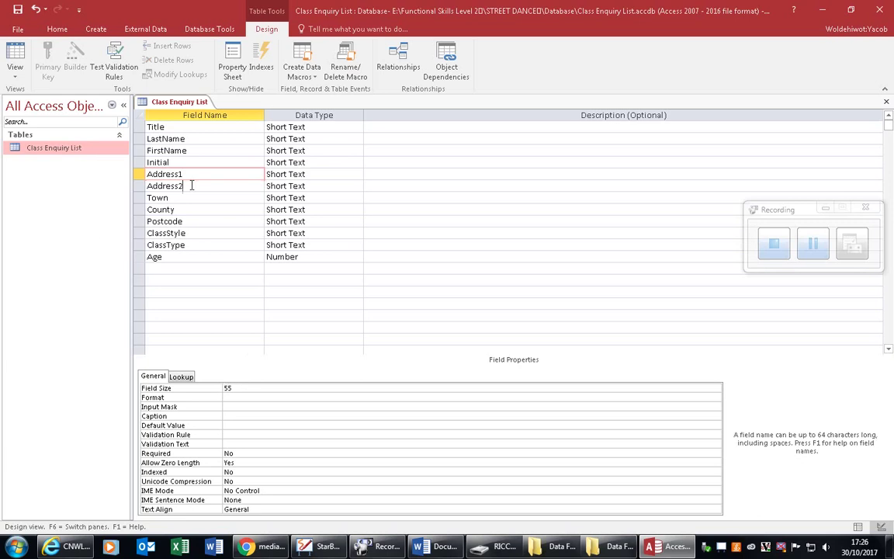
left_click(226, 389)
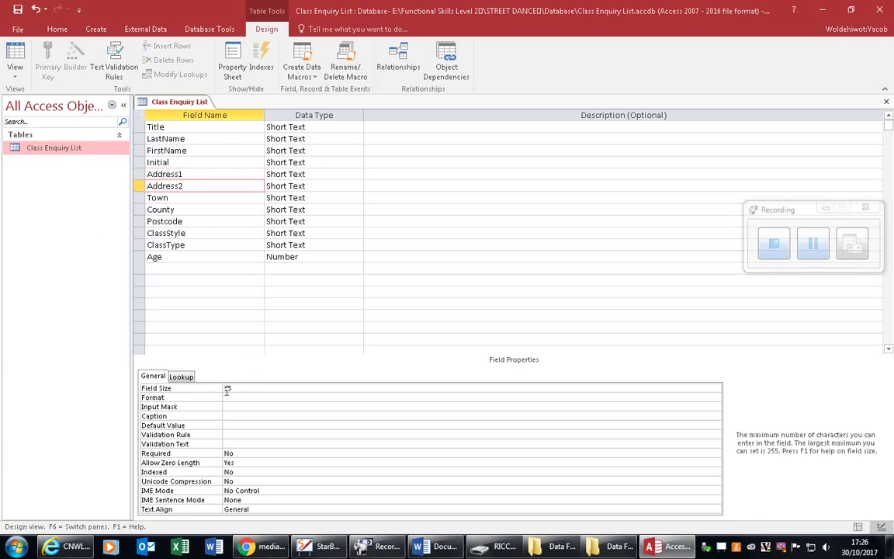
Set the field sizes of Town and County to 25 and the field size of Postcode to 12.
left_click(190, 198)
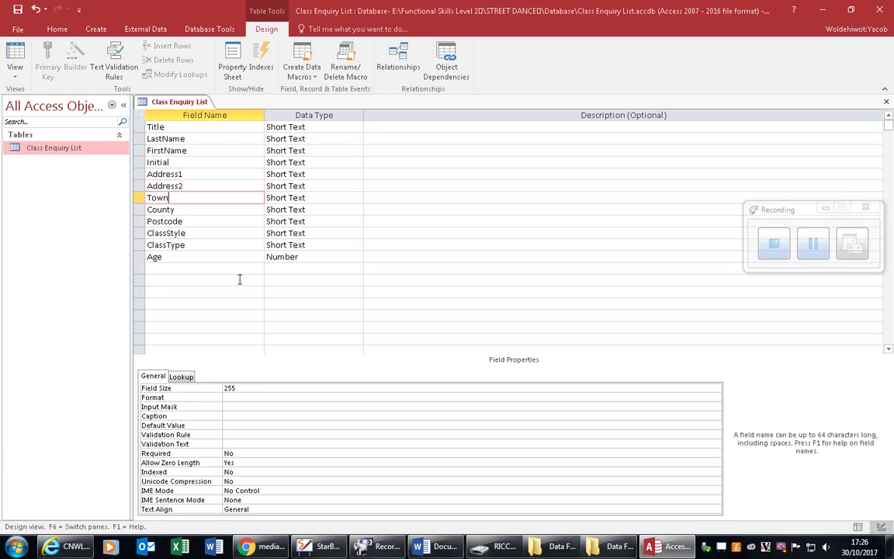
left_click(242, 390)
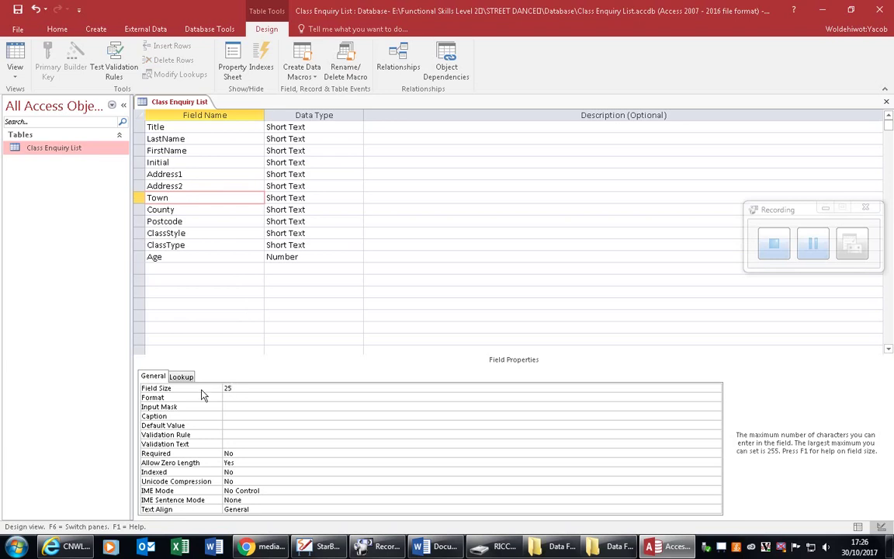
left_click(183, 208)
left_click(253, 390)
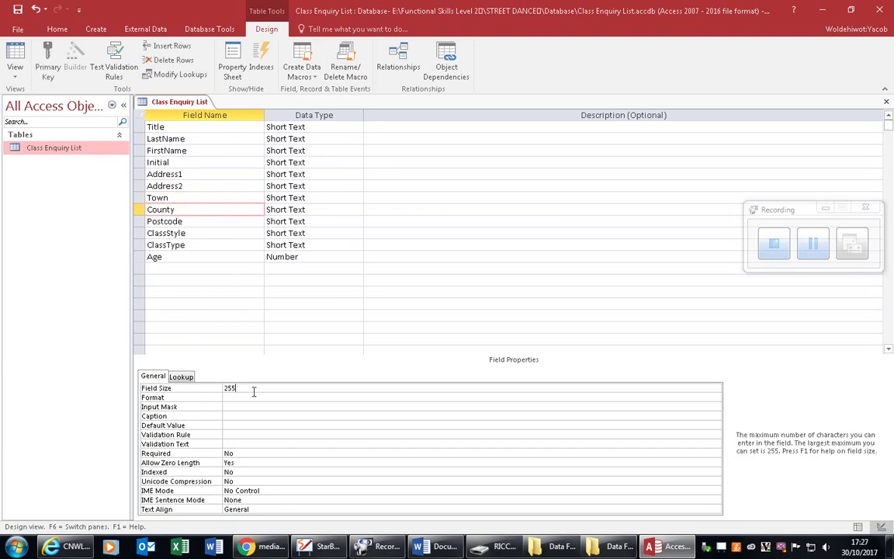
left_click(227, 221)
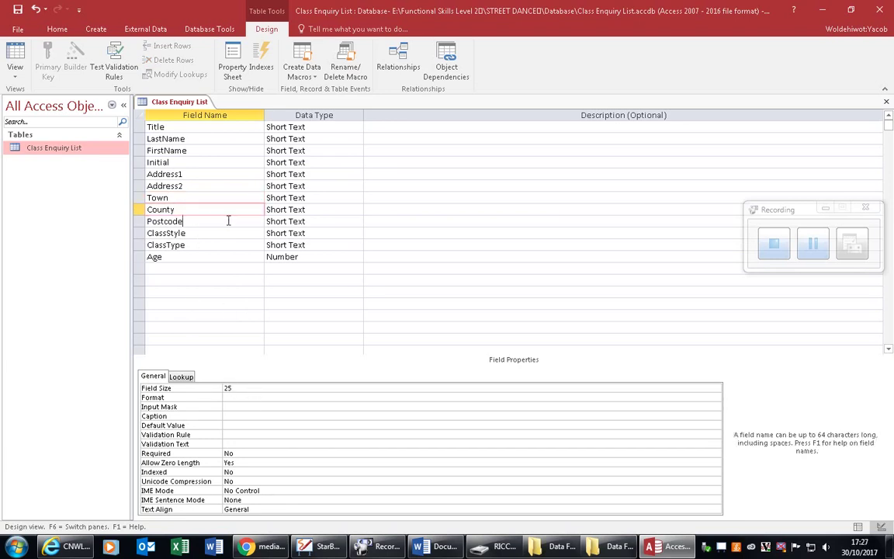
left_click_drag(237, 388, 119, 369)
type("12")
Set the field sizes of ClassStyle and ClassType to 25.
left_click(175, 232)
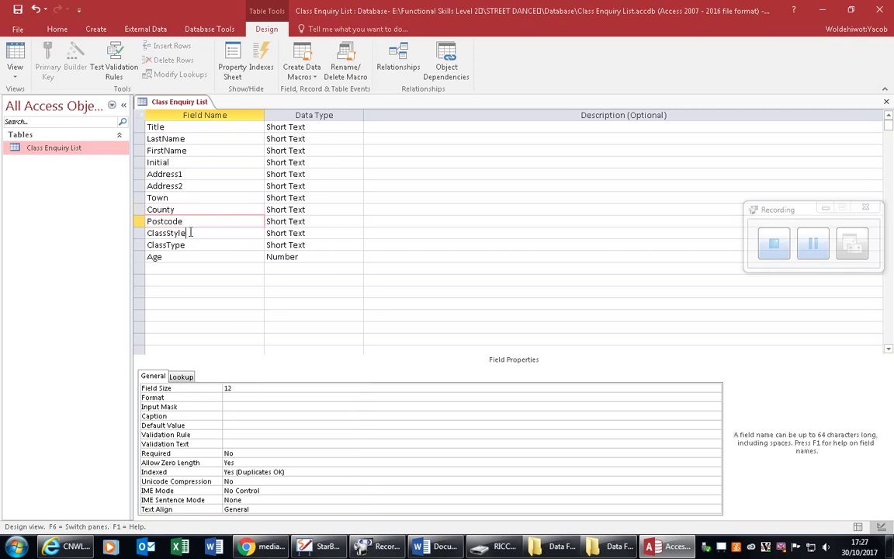
left_click(241, 387)
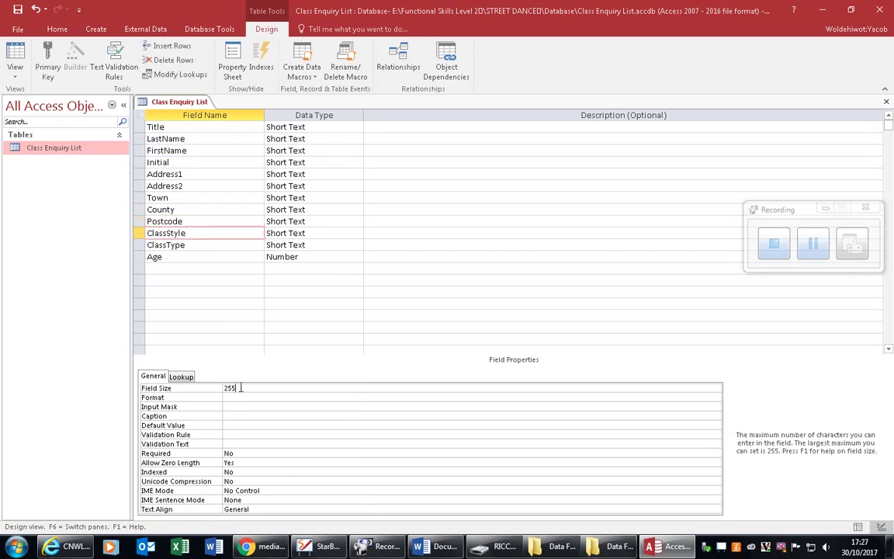
key("BackSpace")
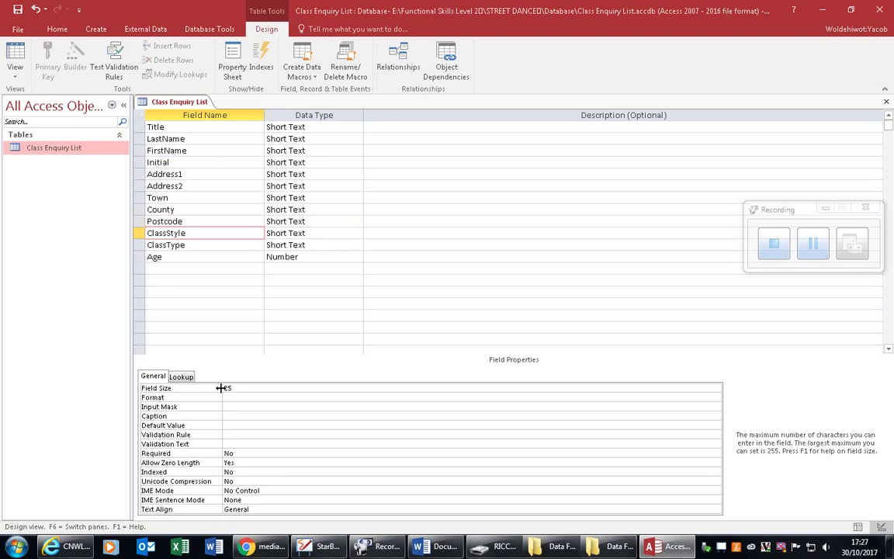
left_click(204, 246)
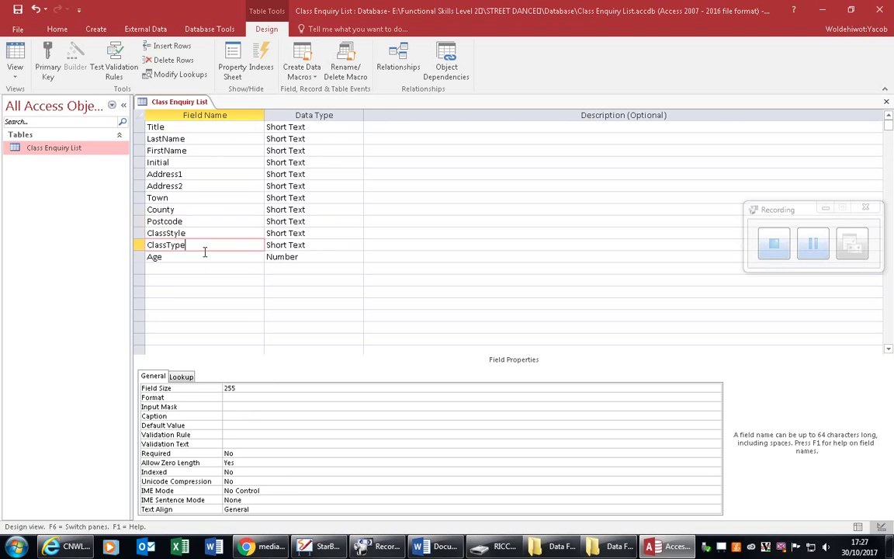
left_click(259, 386)
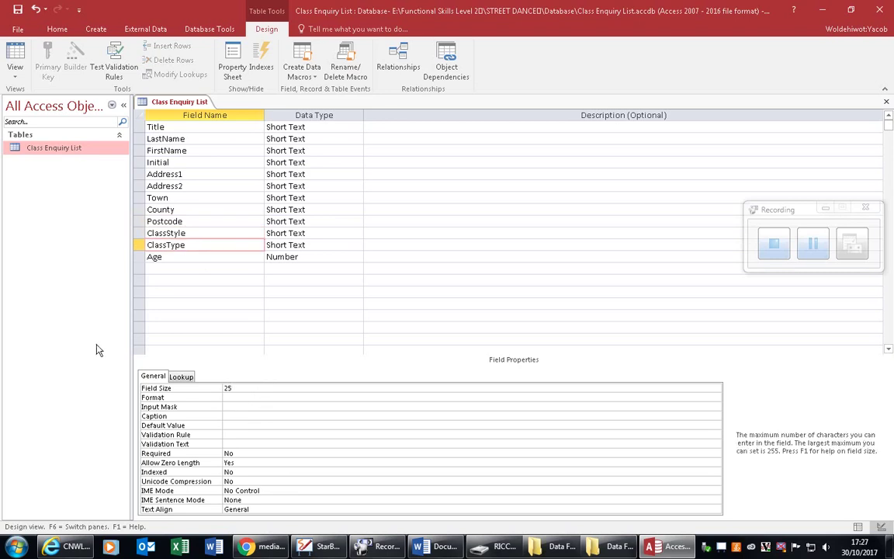
Keep Age as a Long Integer number, save the table design despite the shortened fields, and display the table in Datasheet View.
left_click(189, 257)
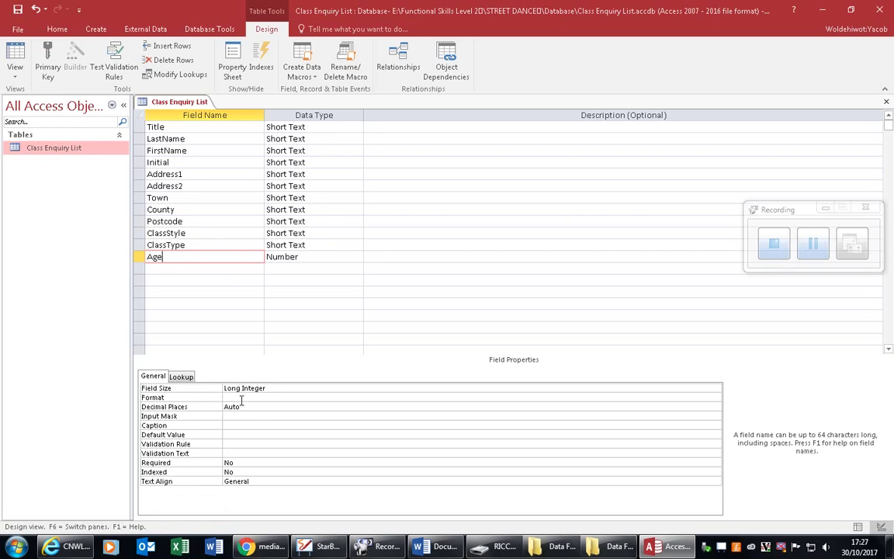
left_click(7, 53)
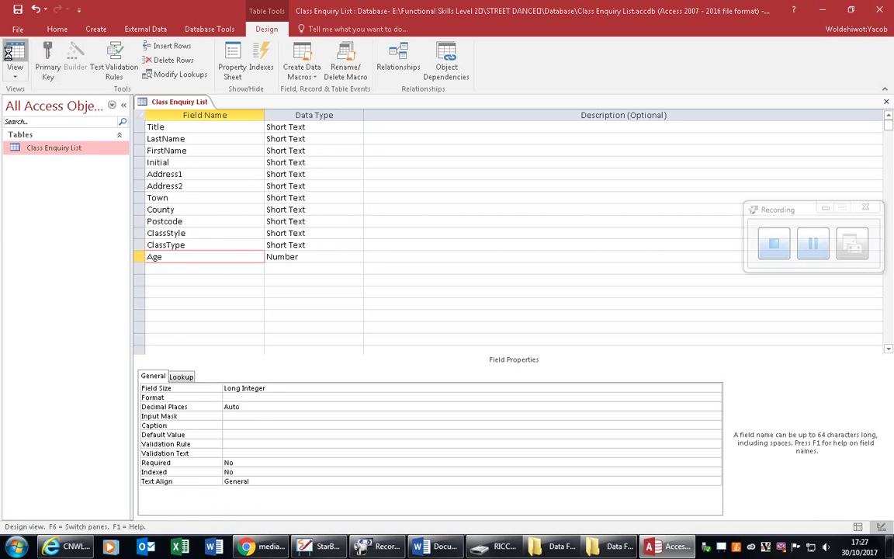
left_click(425, 312)
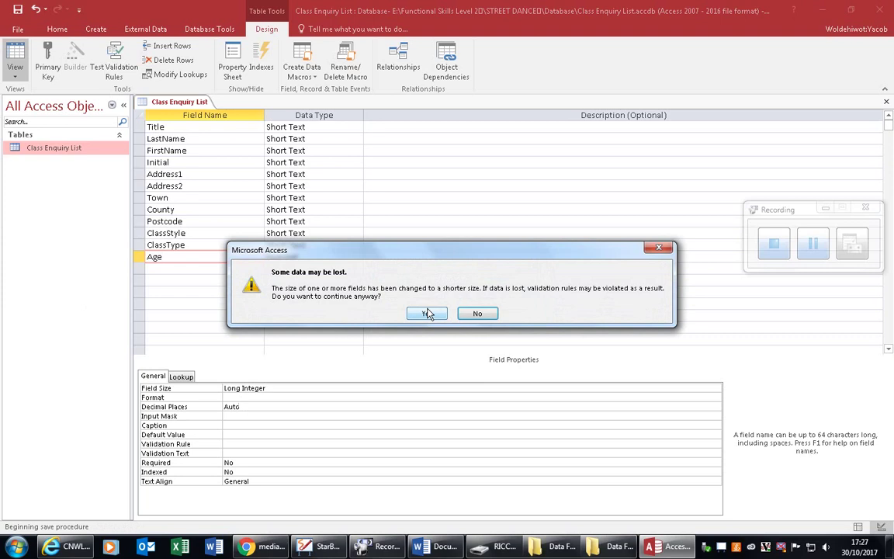
left_click(427, 313)
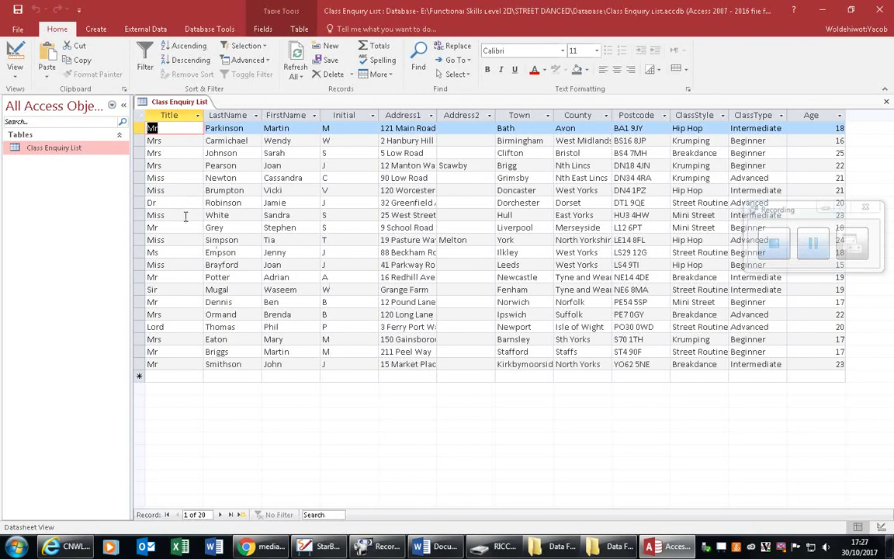
Collapse the Navigation Pane and widen the ClassStyle column to fit its full entries.
left_click(123, 105)
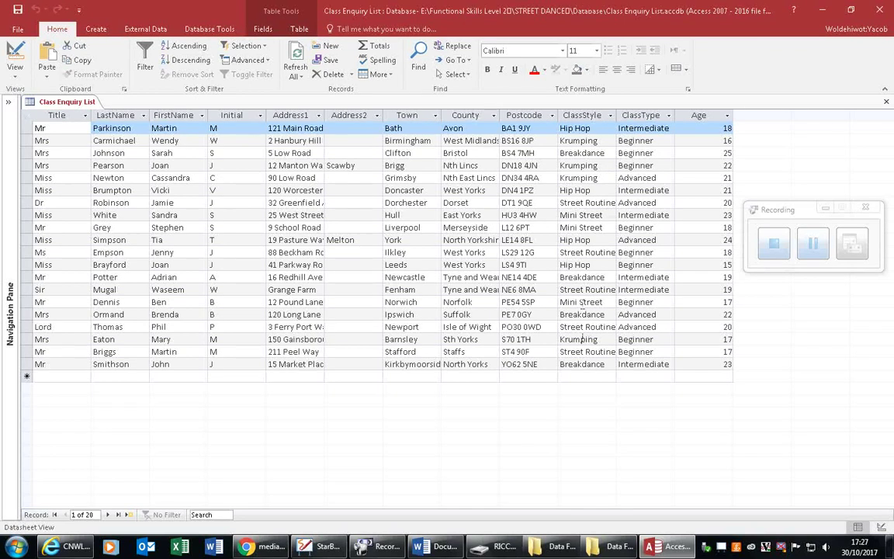
double_click(619, 115)
left_click_drag(617, 292, 559, 290)
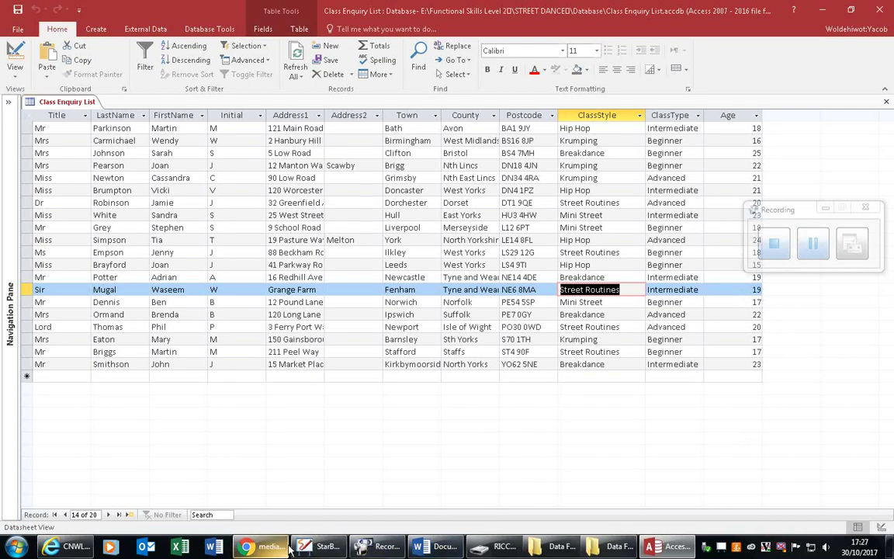
Switch to the exam page in Chrome, review the Task 6 query and report requirements, and return to Access.
left_click(265, 548)
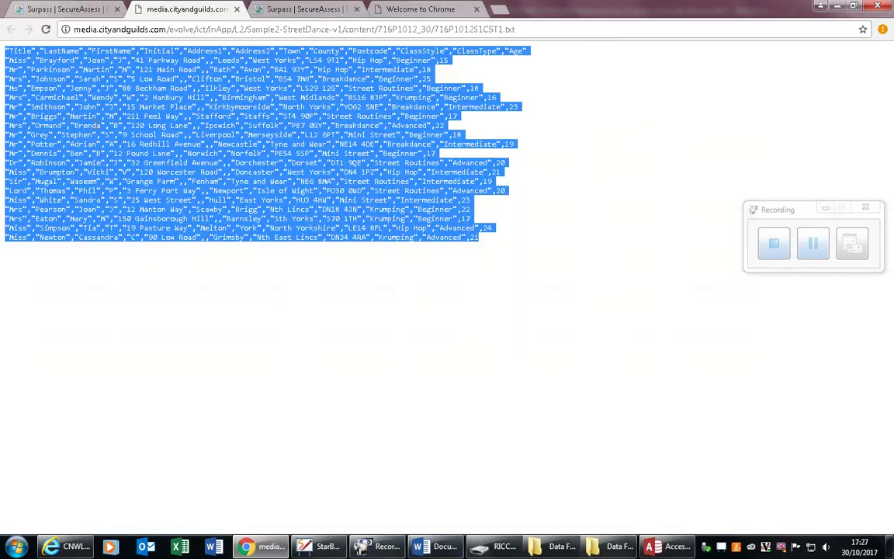
left_click(66, 9)
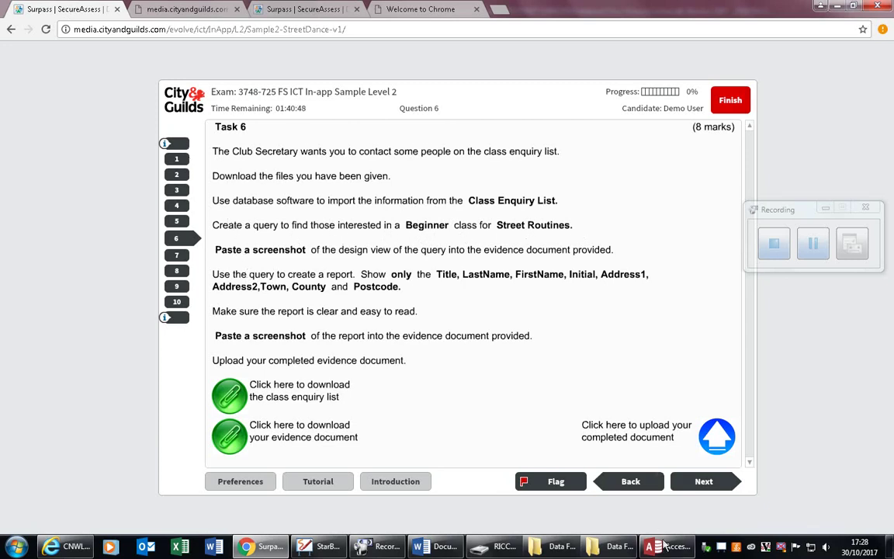
mouse_move(663, 549)
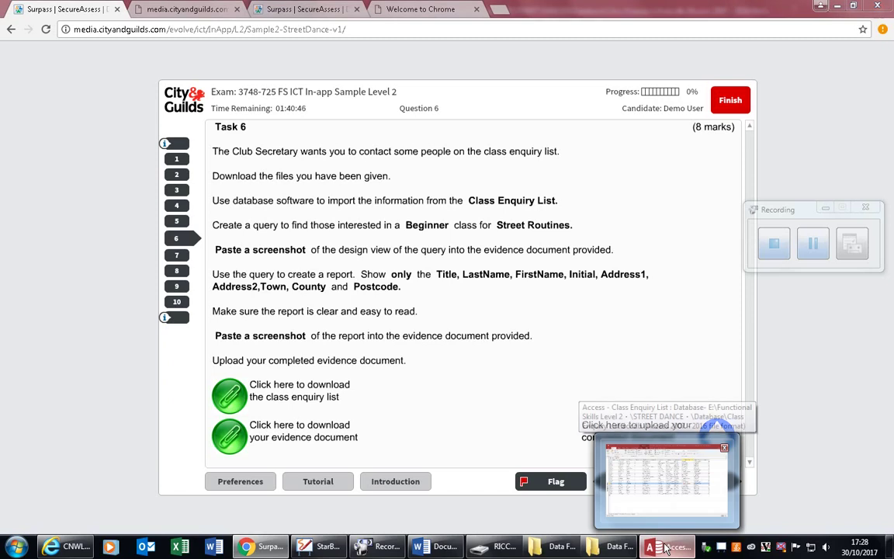
left_click(665, 549)
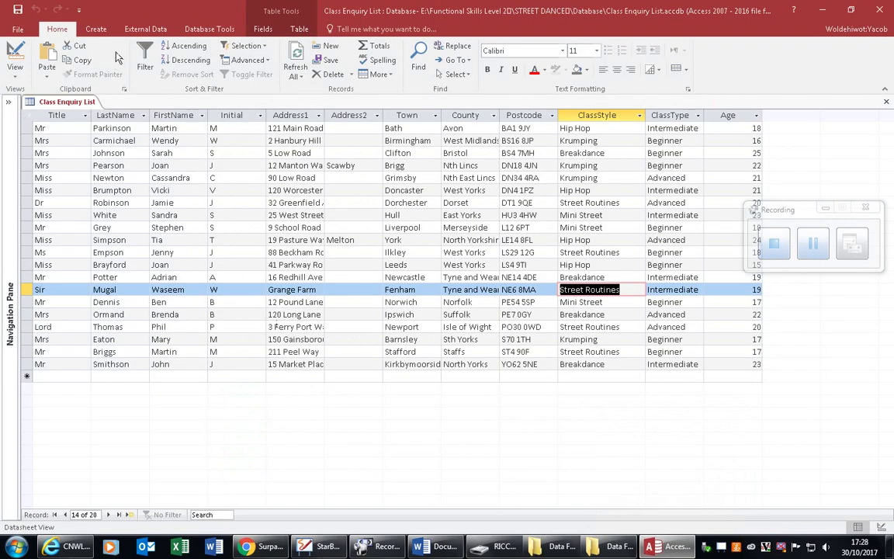
left_click(98, 30)
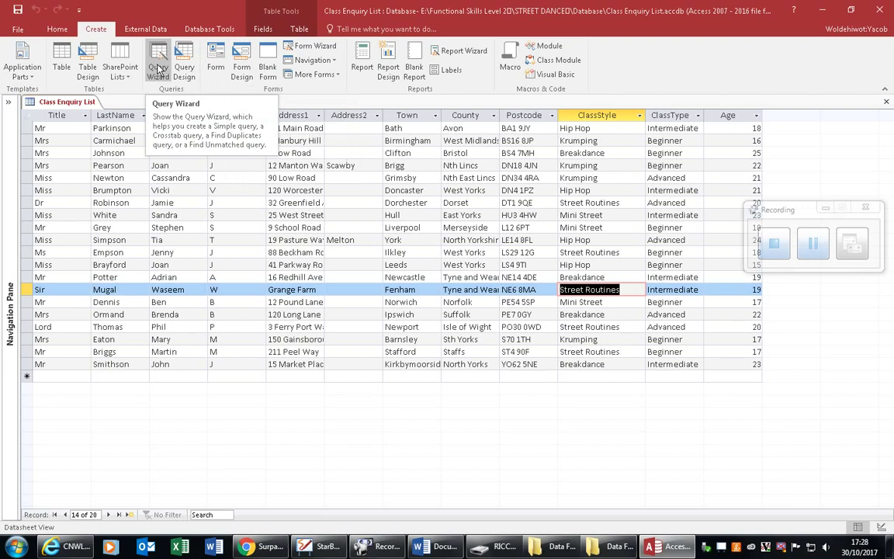
left_click(245, 58)
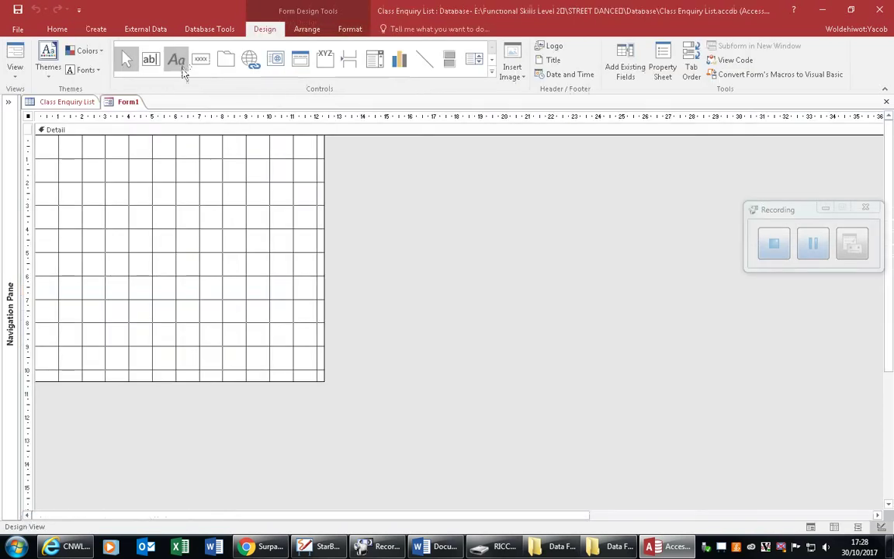
left_click(886, 102)
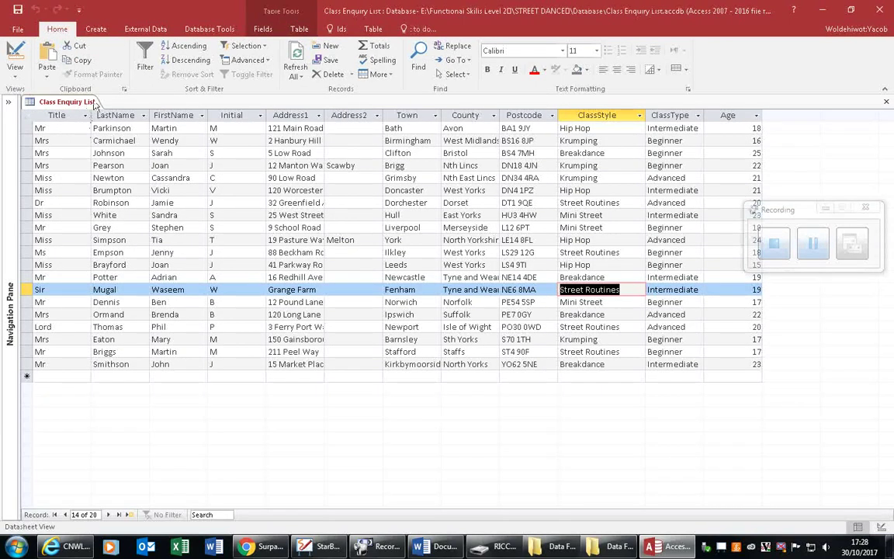
Create a query in Design View based on the Class Enquiry List table and enlarge its field list to show all fields.
left_click(98, 33)
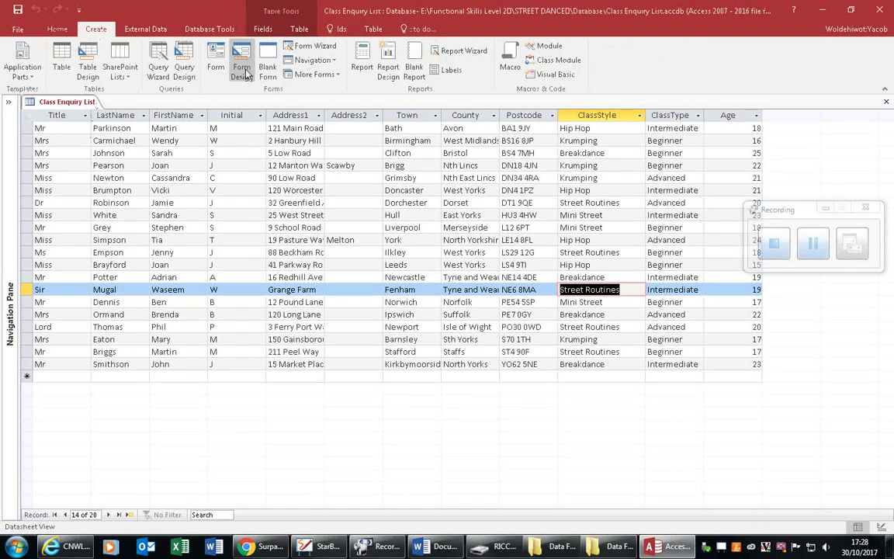
left_click(184, 64)
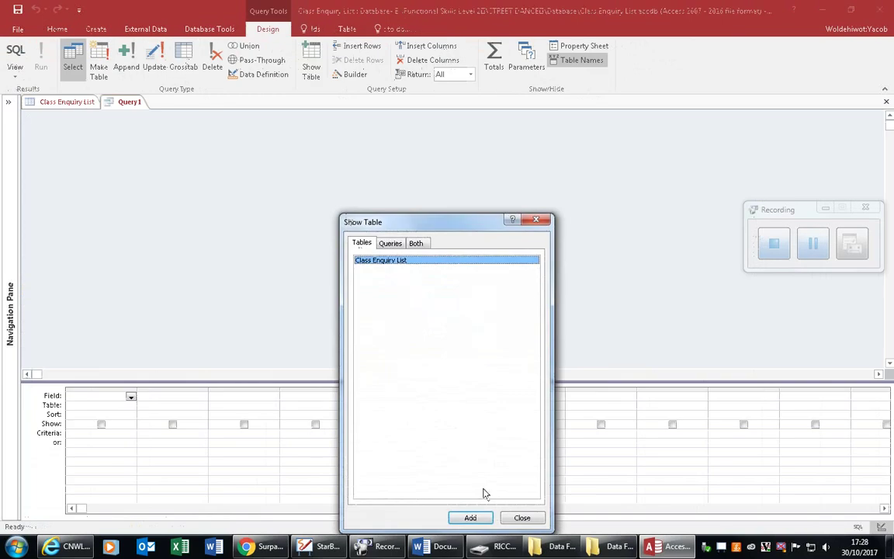
left_click(472, 517)
left_click(508, 518)
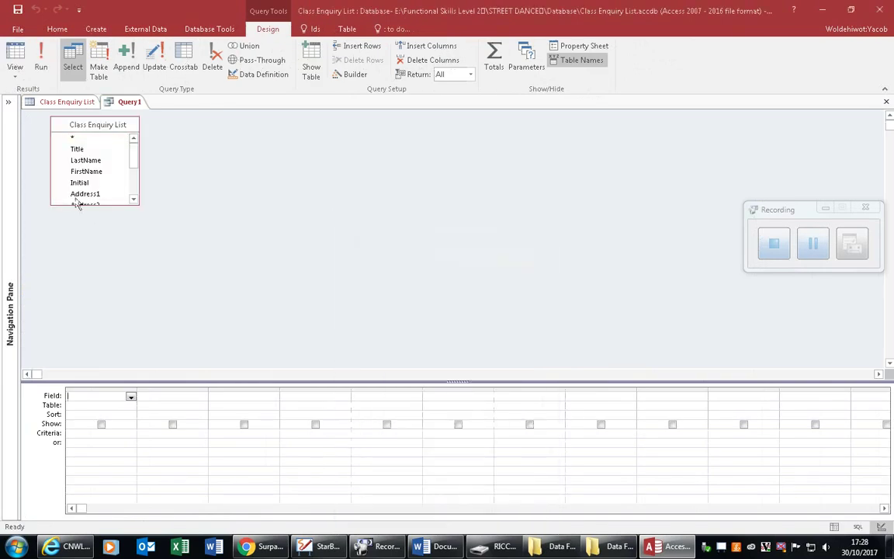
left_click_drag(71, 204, 86, 312)
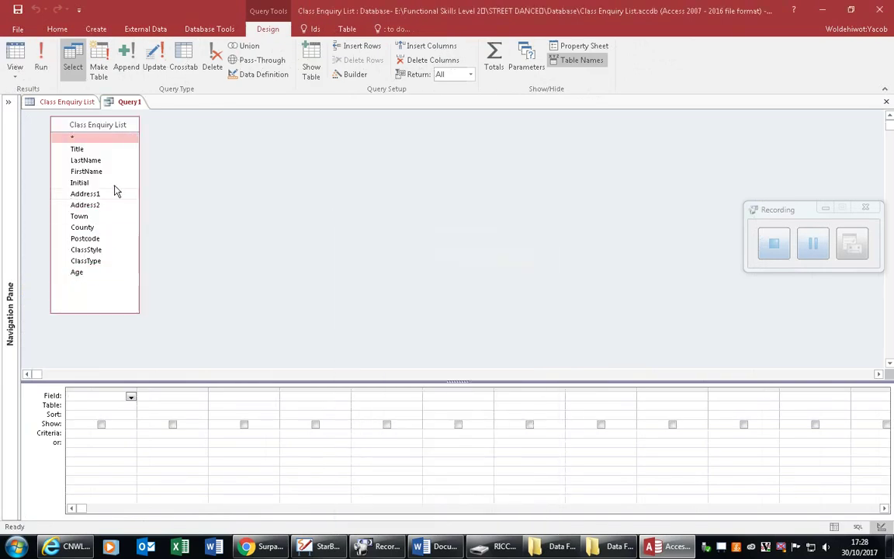
Add all fields of the Class Enquiry List table, from Title to Age, to the query design grid.
double_click(95, 123)
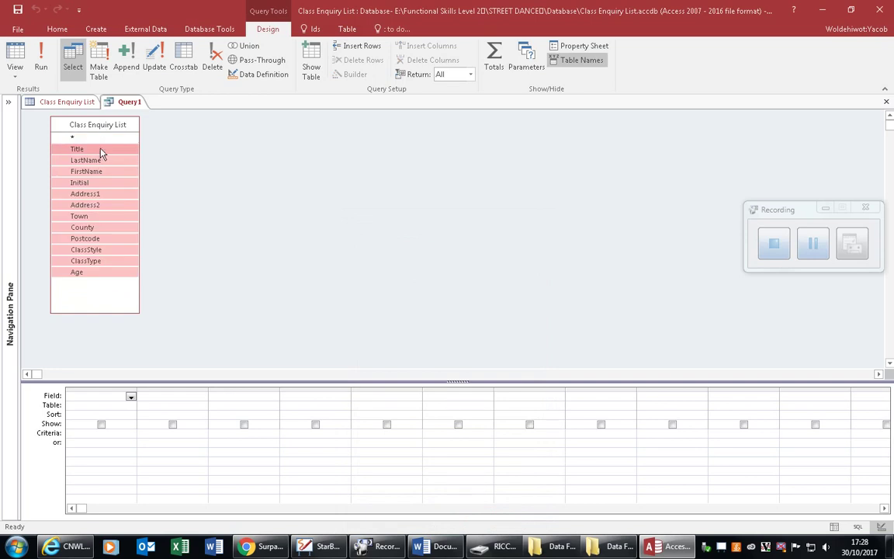
left_click_drag(100, 153, 80, 399)
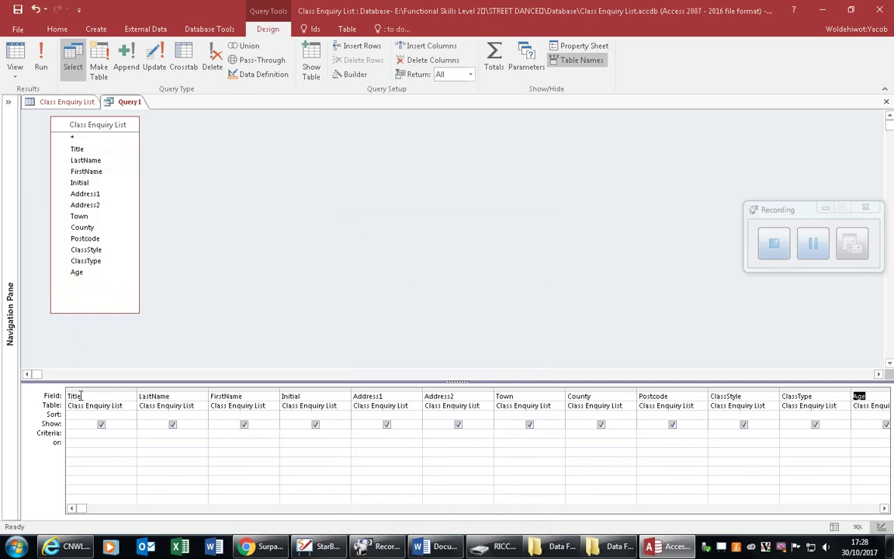
left_click(885, 509)
left_click(884, 509)
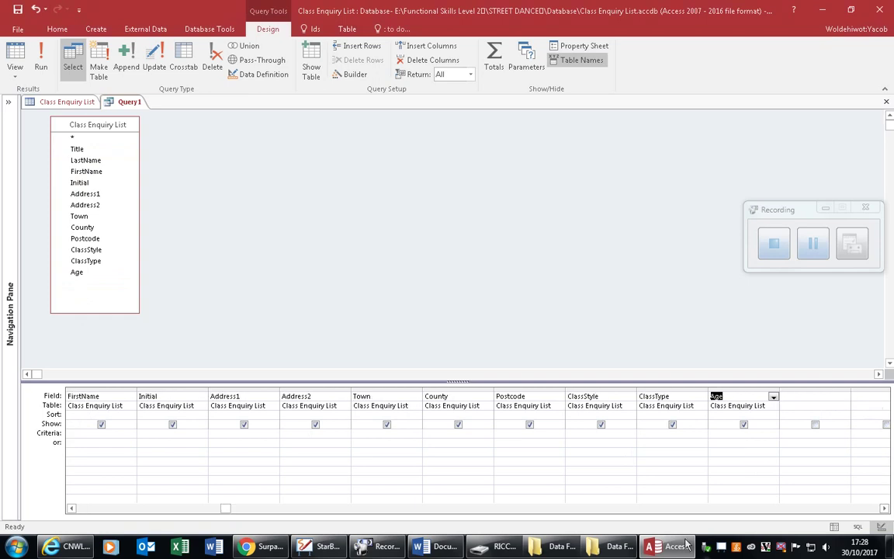
Check the ClassStyle wording in the Class Enquiry List table and set the query's ClassStyle criterion to Street Routines.
left_click(70, 101)
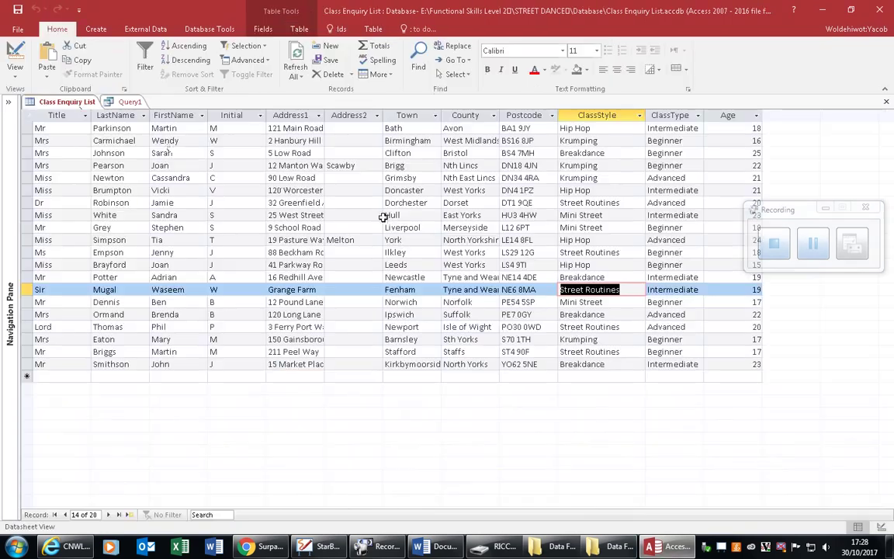
left_click(613, 315)
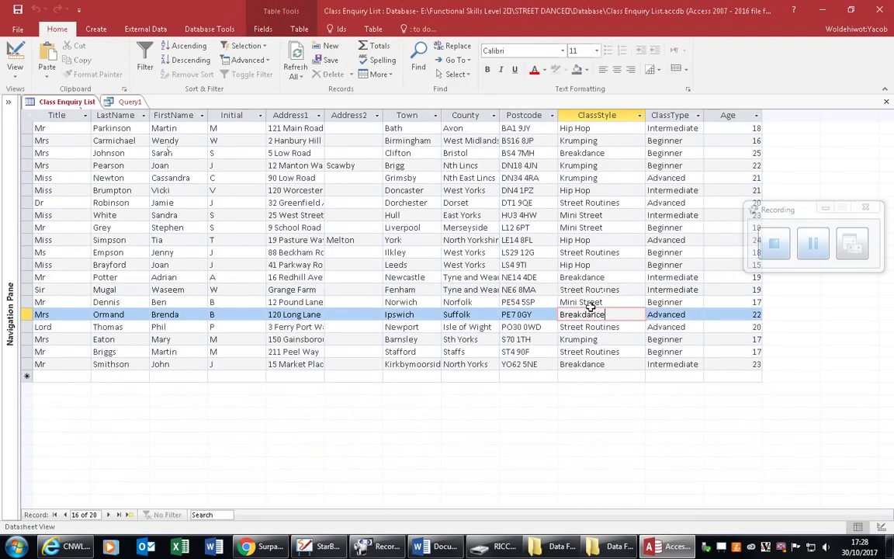
left_click(530, 290)
left_click(130, 101)
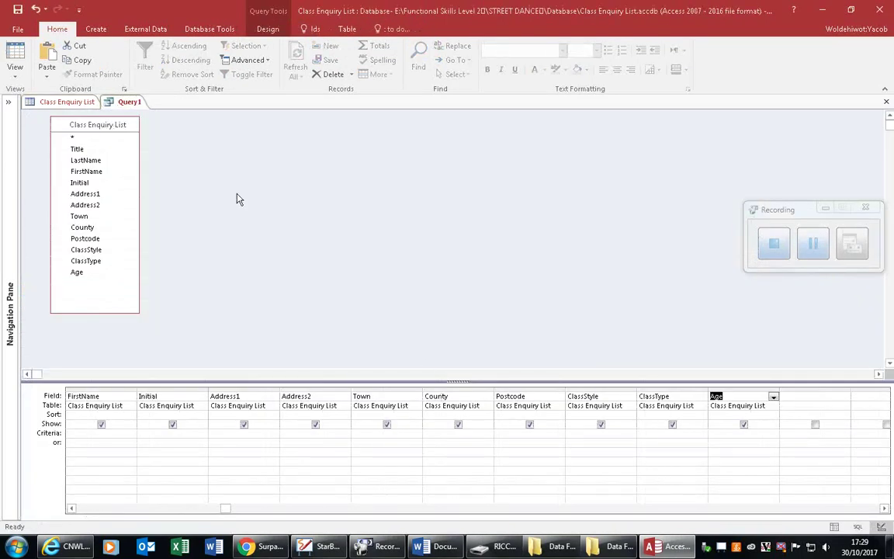
left_click(73, 101)
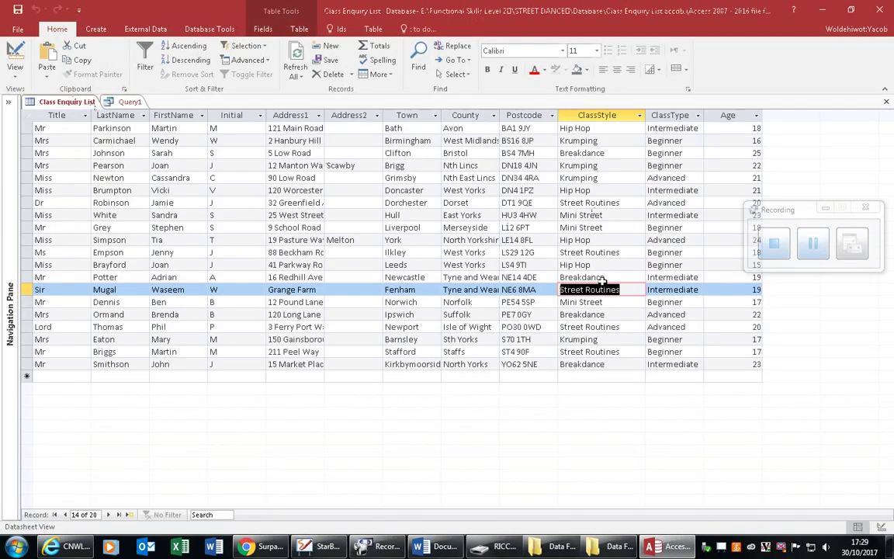
left_click(126, 101)
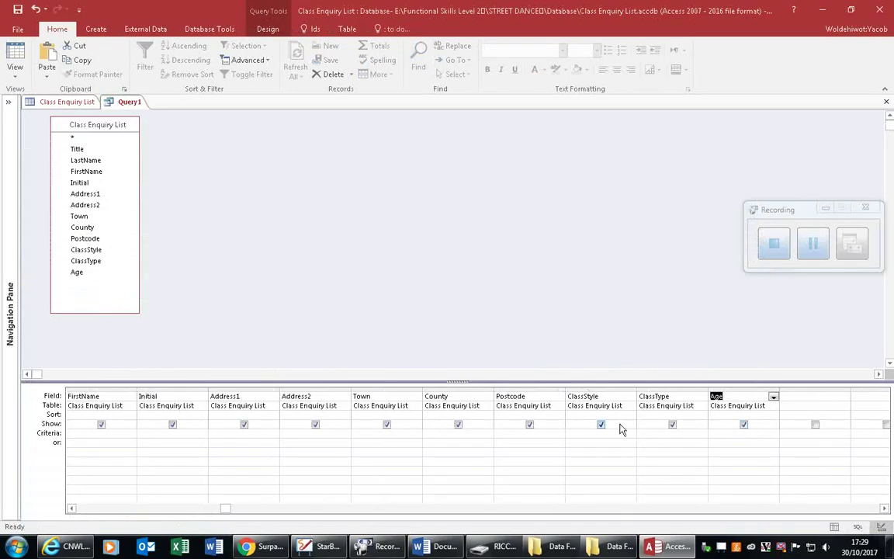
left_click(590, 432)
type("Street Routines")
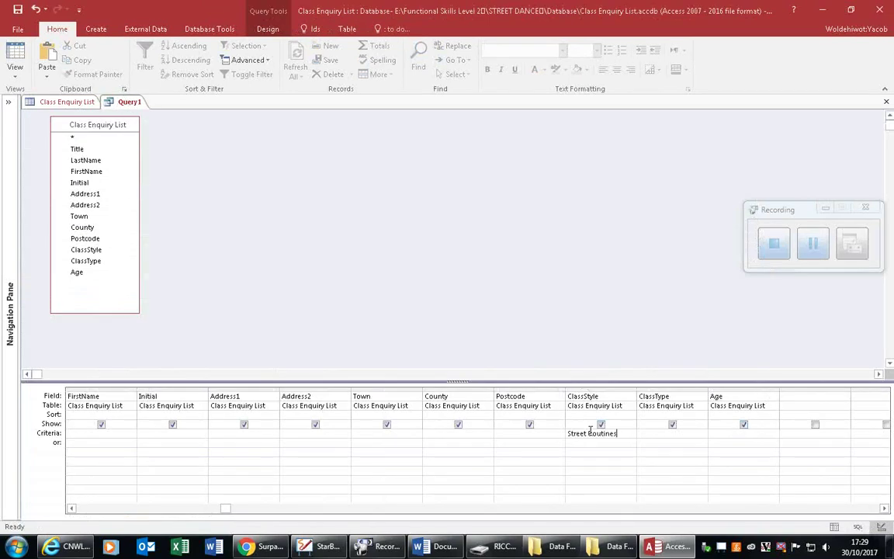
key("Return")
Check the ClassType wording in the table and set the query's ClassType criterion to Beginner.
left_click(77, 106)
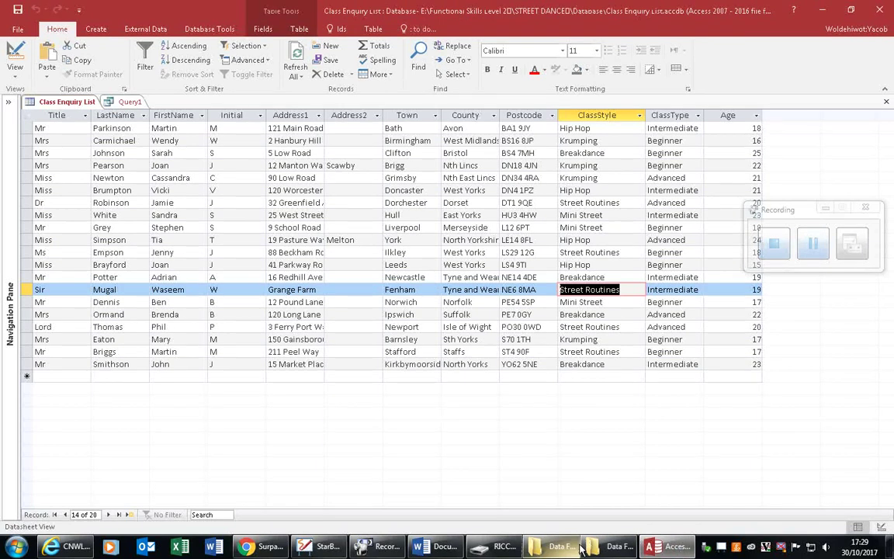
left_click(129, 102)
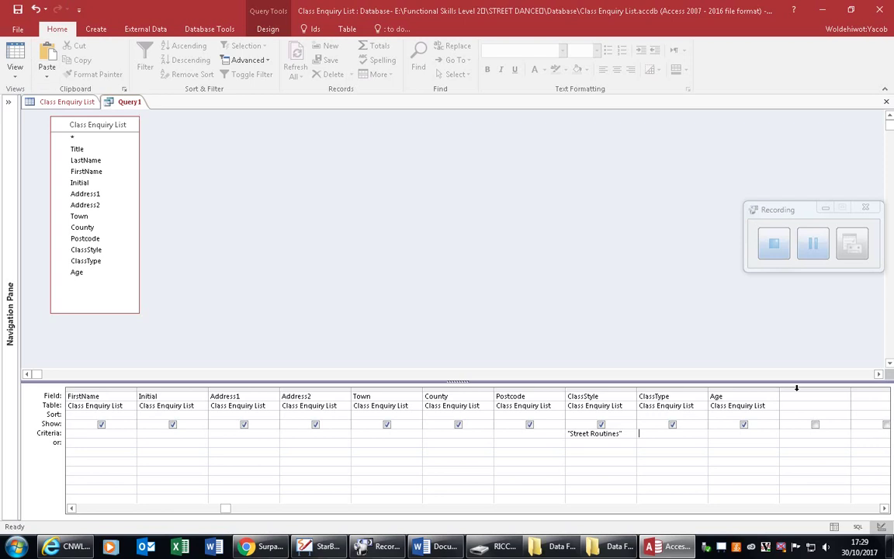
type("Beginner")
Save the query as a database object named Street Routines beginner.
left_click(19, 29)
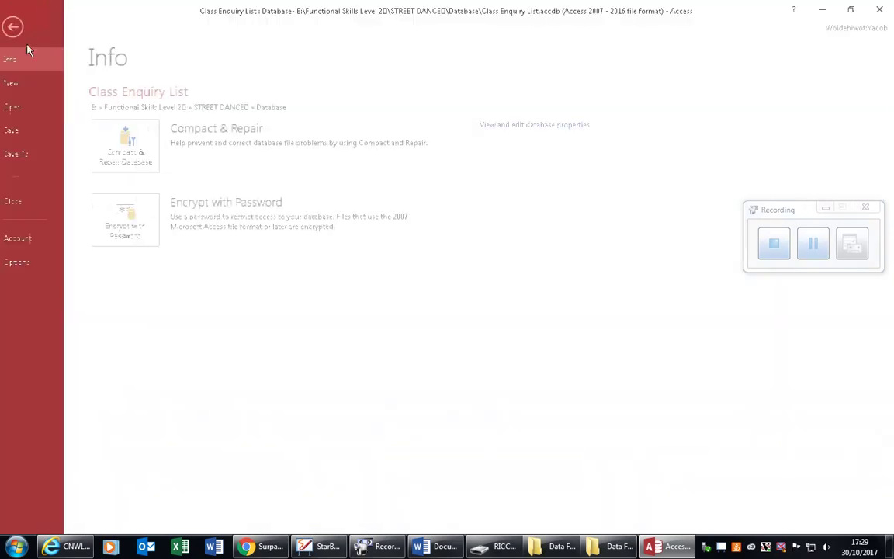
left_click(39, 153)
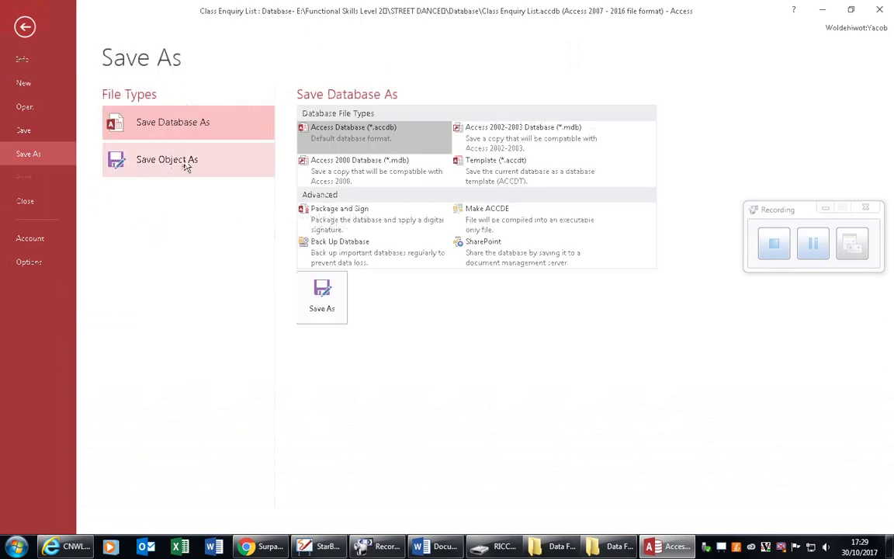
left_click(187, 164)
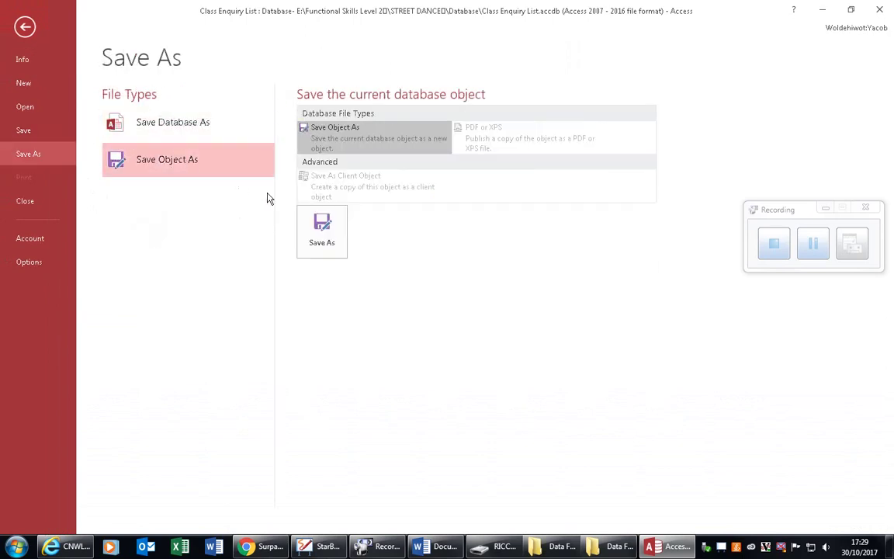
left_click(323, 231)
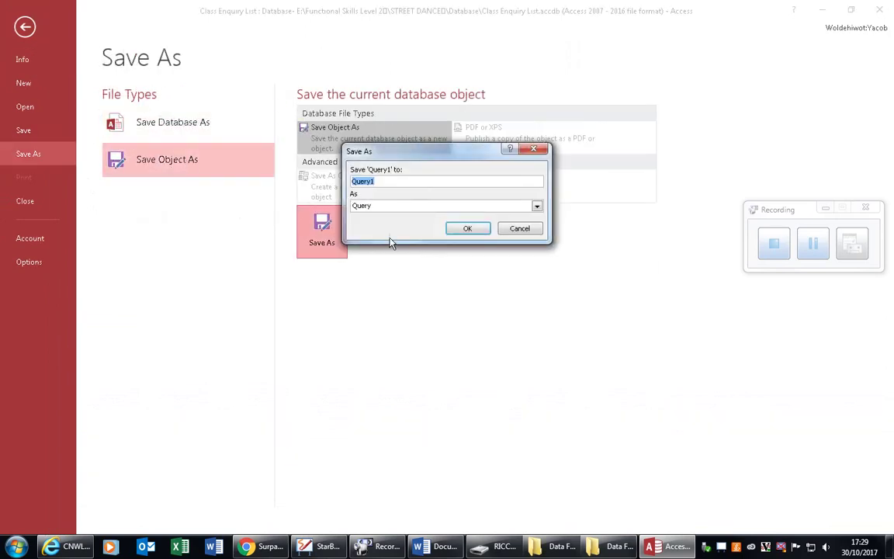
type("Street Routines beginner")
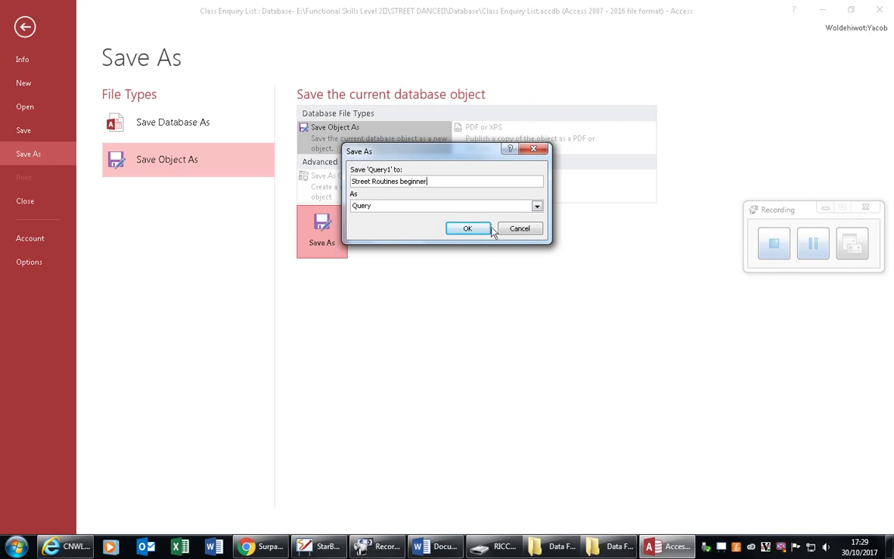
left_click(466, 229)
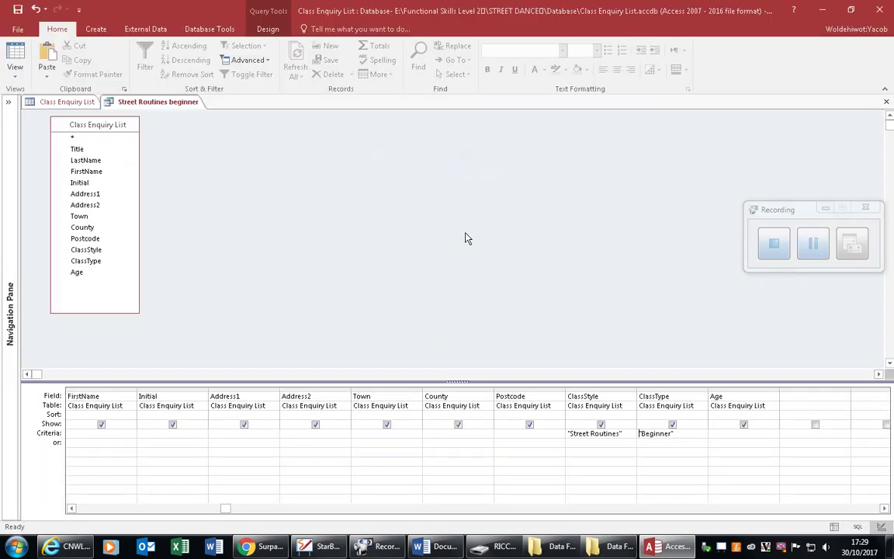
Switch to the exam page in Chrome, download the Task 6 evidence document, and open it in Word with editing enabled.
left_click_drag(769, 209, 874, 210)
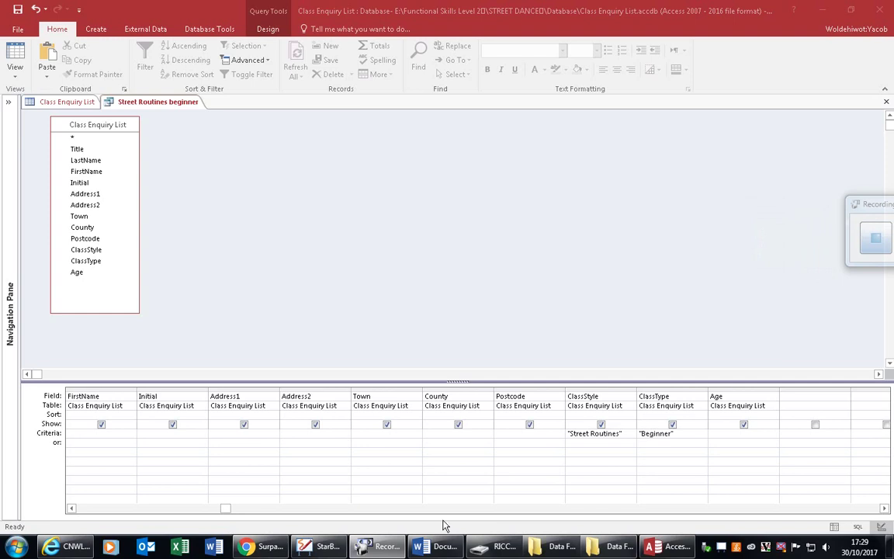
left_click(256, 545)
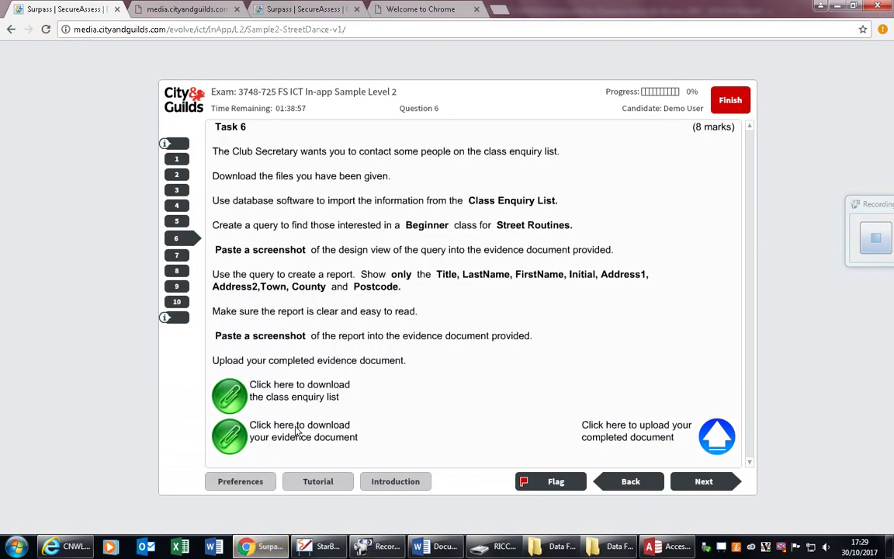
left_click(230, 436)
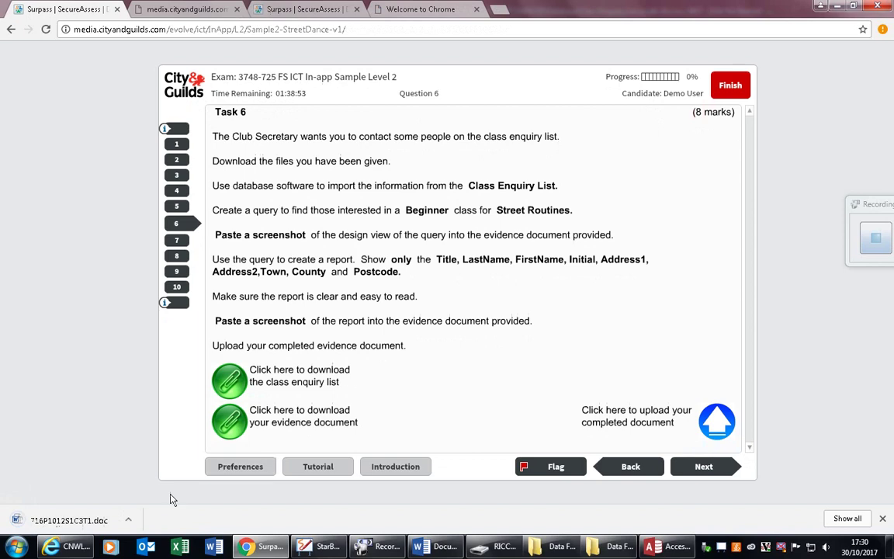
left_click(128, 519)
left_click(149, 443)
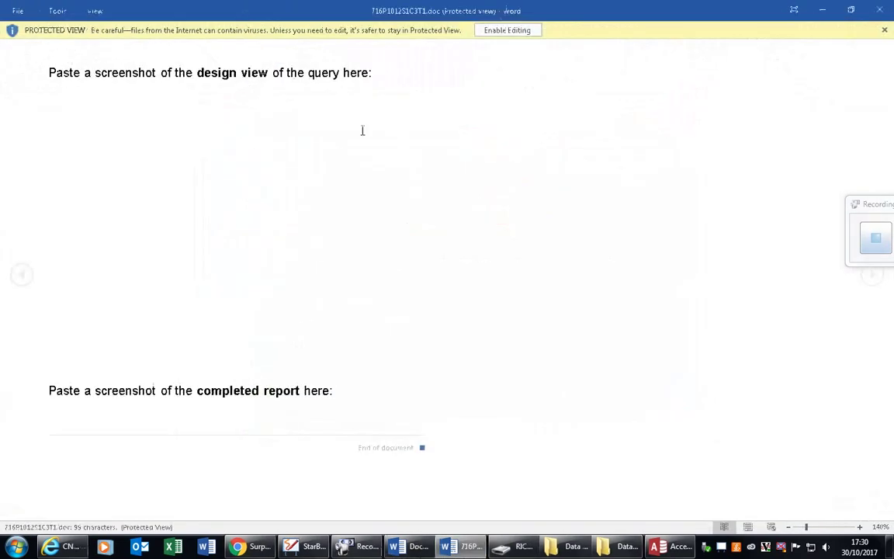
left_click(528, 31)
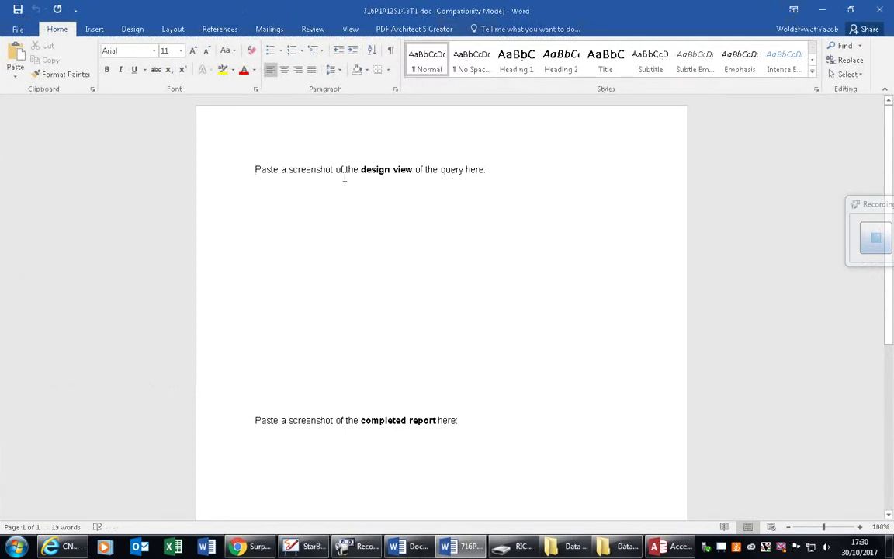
Capture the query's design view in Access and paste the screenshot two lines below the design view prompt in the Word evidence document.
left_click(506, 169)
key("Return")
key("Return")
key("ctrl+v")
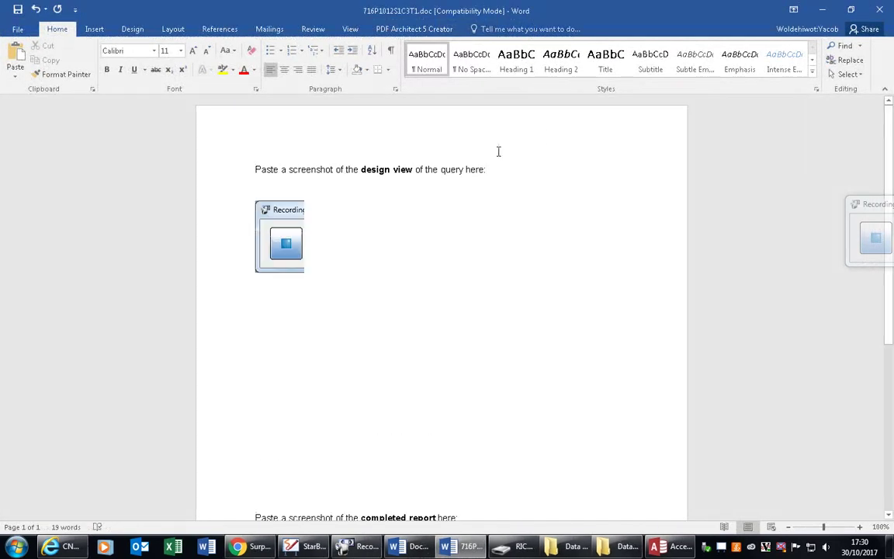
key("ctrl+z")
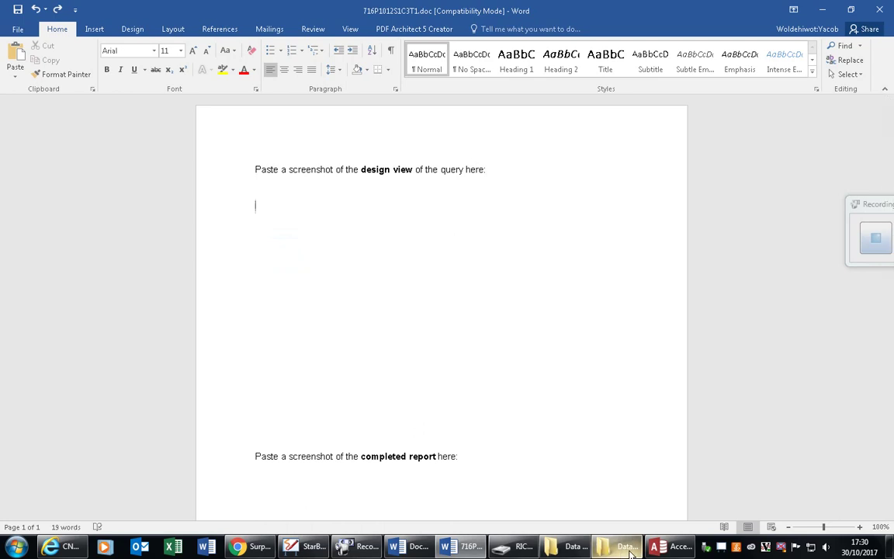
left_click(661, 547)
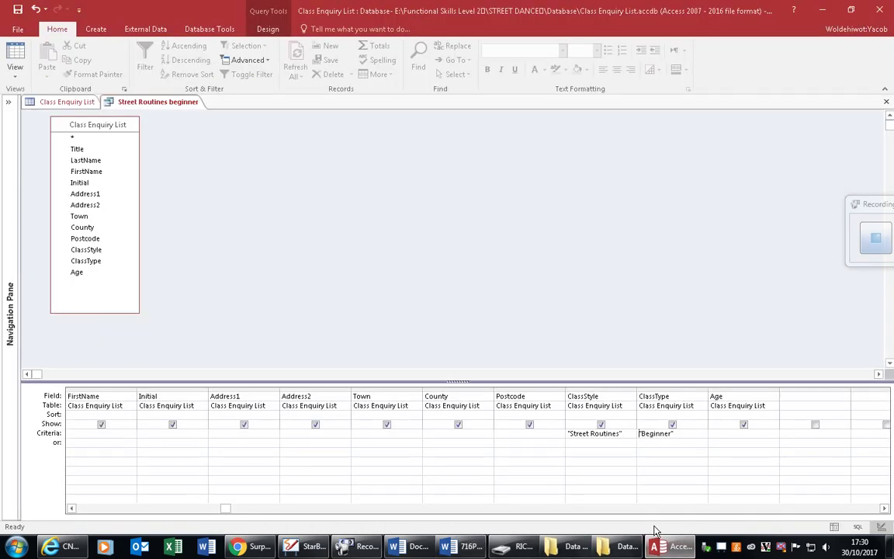
key("Print")
key("alt+Tab")
key("ctrl+v")
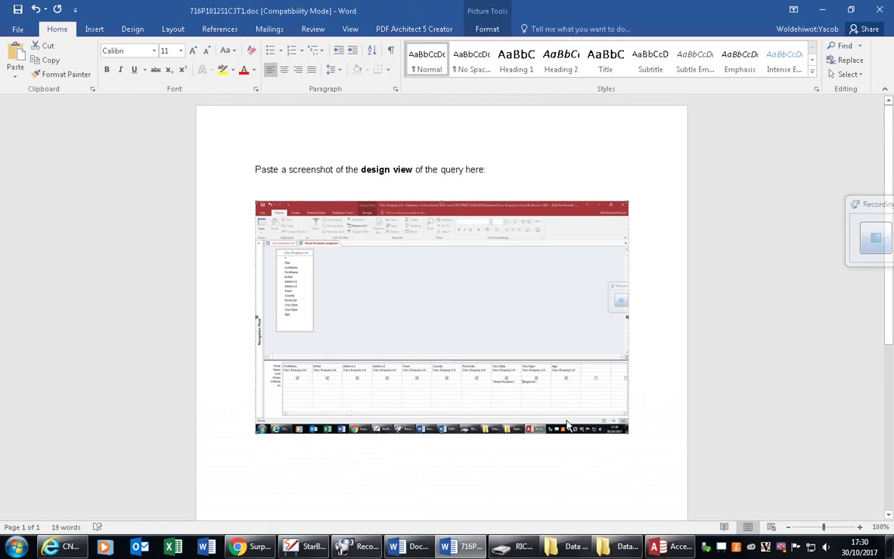
Add two blank lines below the completed report prompt in the evidence document.
left_click(511, 379)
scroll(521, 399, "down", 7)
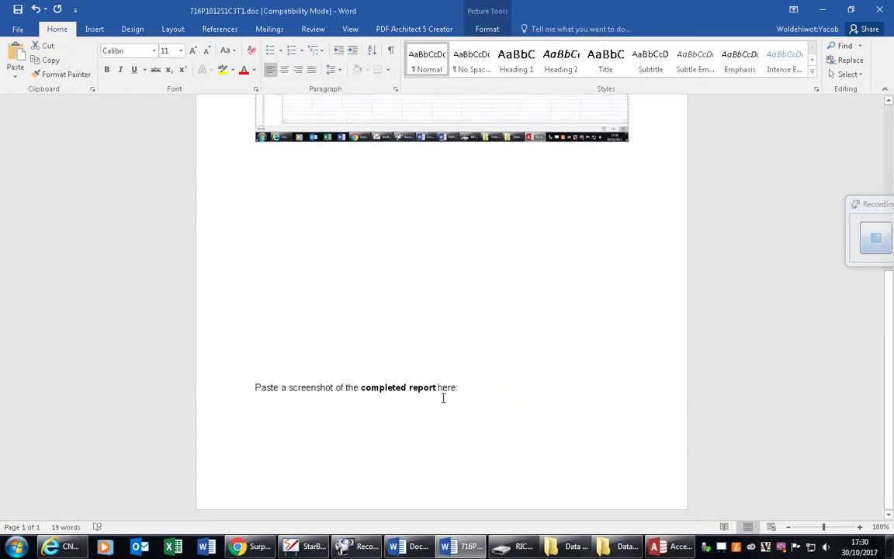
left_click(515, 387)
key("Return")
key("Return")
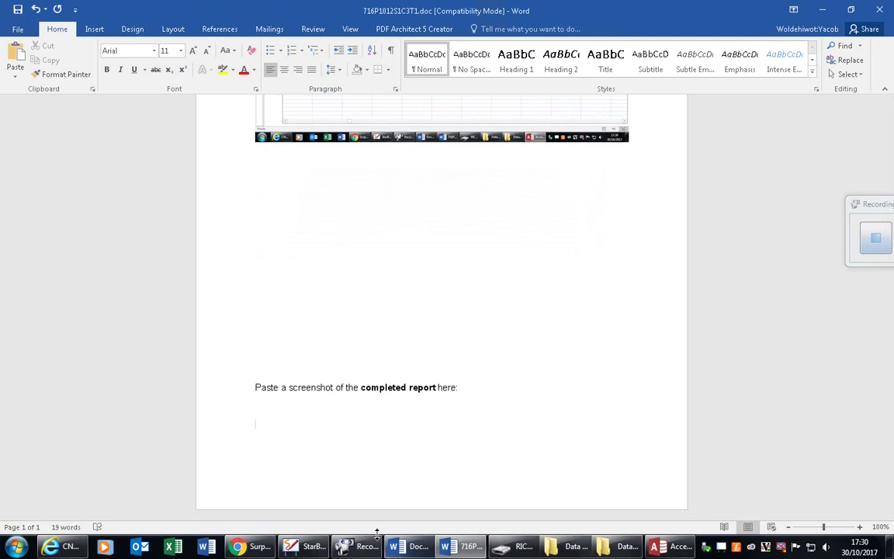
Switch to Access, close the Street Routines beginner query and the Class Enquiry List table saving its layout, and return to the exam page.
left_click(660, 547)
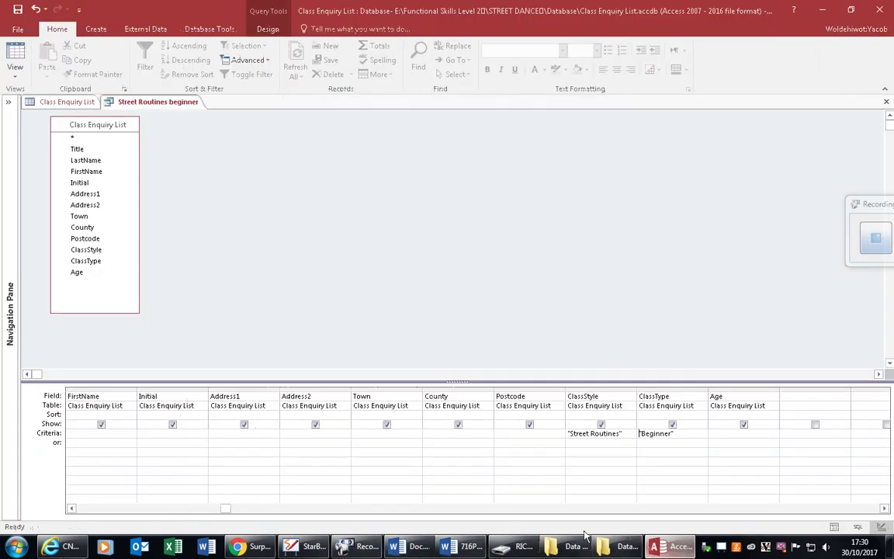
left_click(887, 102)
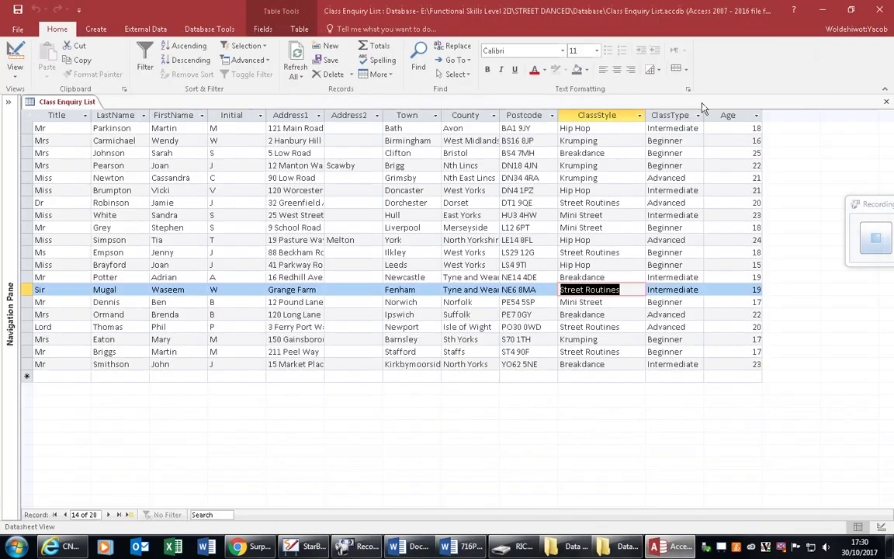
left_click(887, 101)
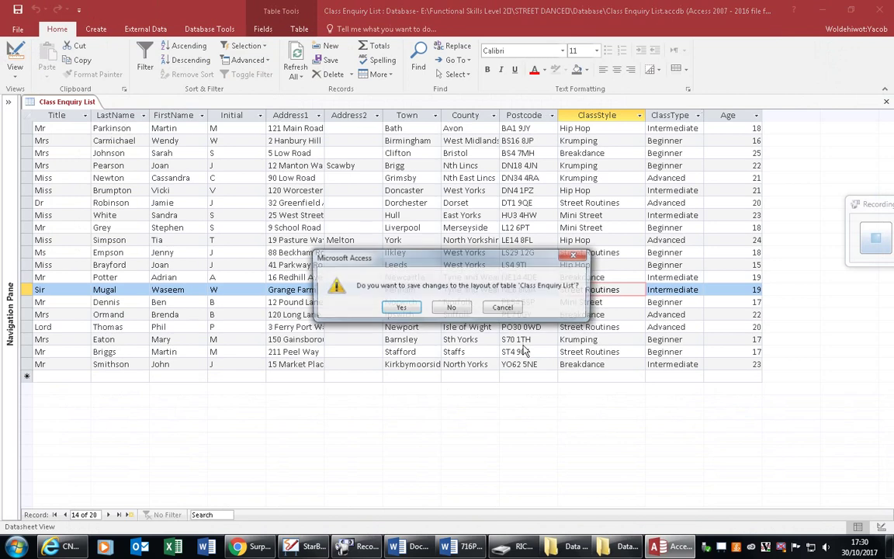
left_click(397, 309)
left_click(238, 546)
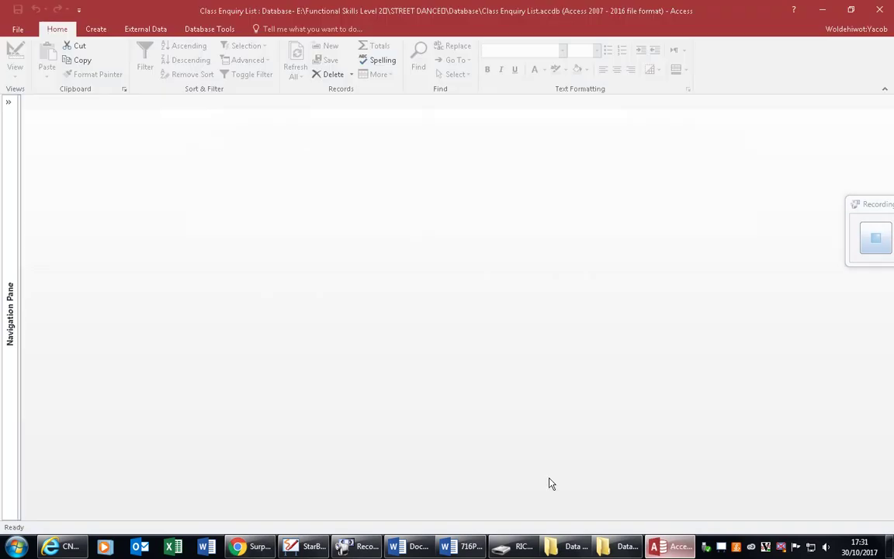
Start a report with the Report Wizard in Access, using the Street Routines beginner query as its source.
left_click(103, 33)
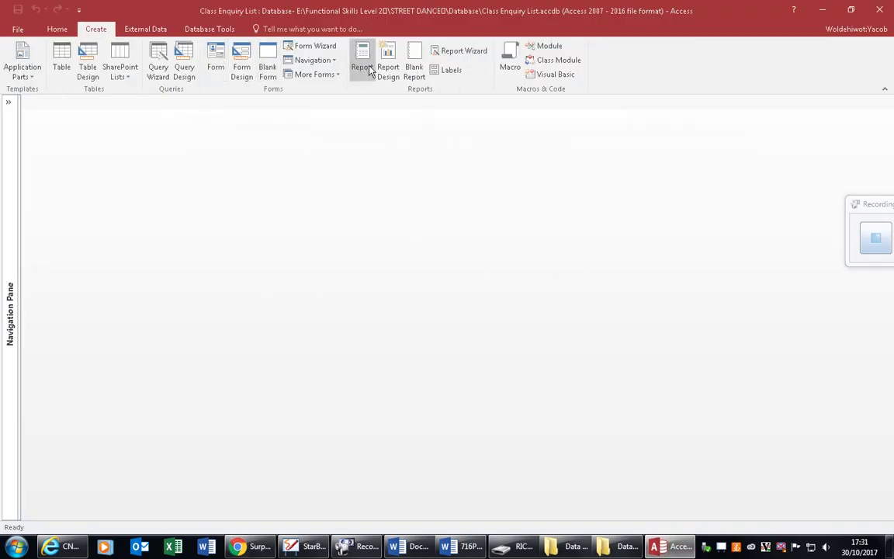
left_click(463, 56)
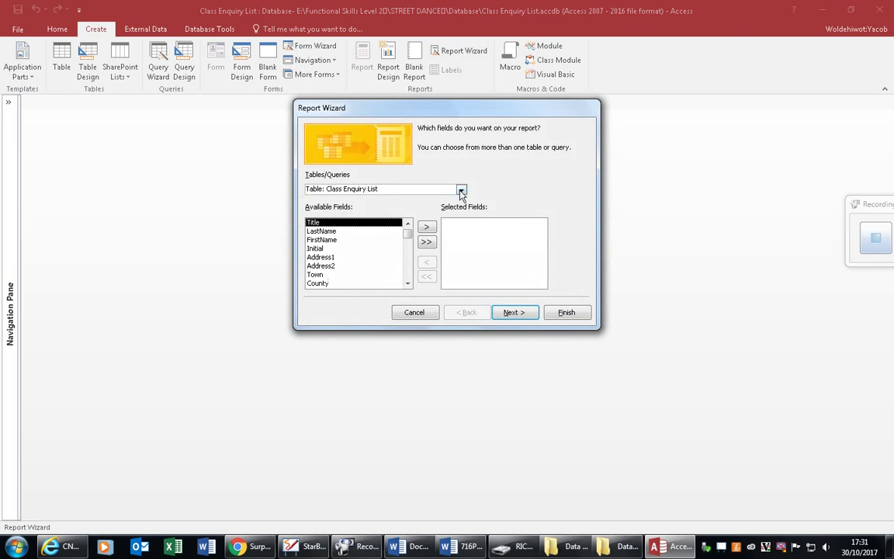
left_click(401, 191)
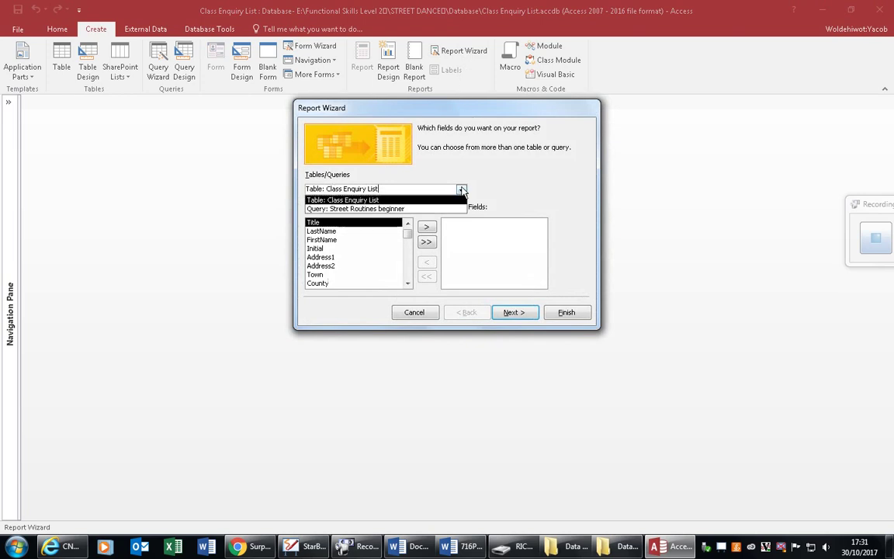
left_click(390, 209)
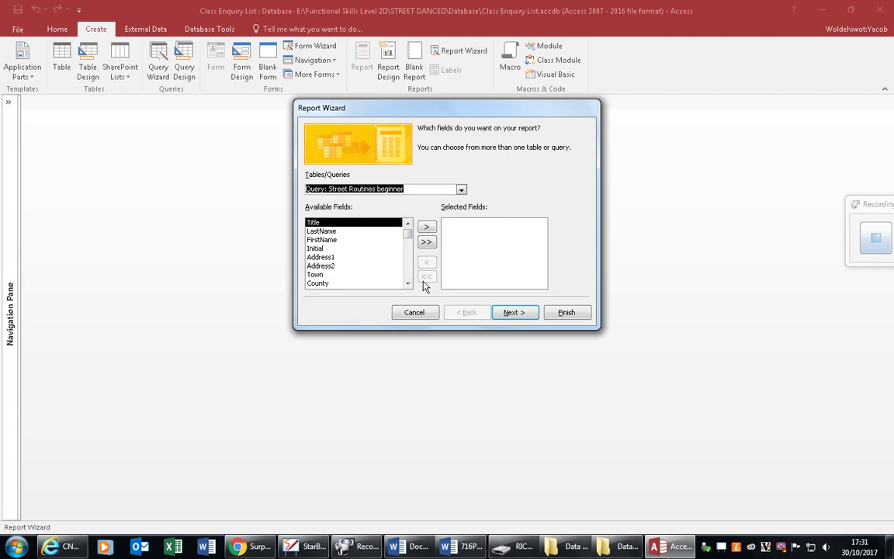
Add the Title, LastName, FirstName, Initial, Address1, Address2, Town, County and Postcode fields to the report.
left_click(427, 227)
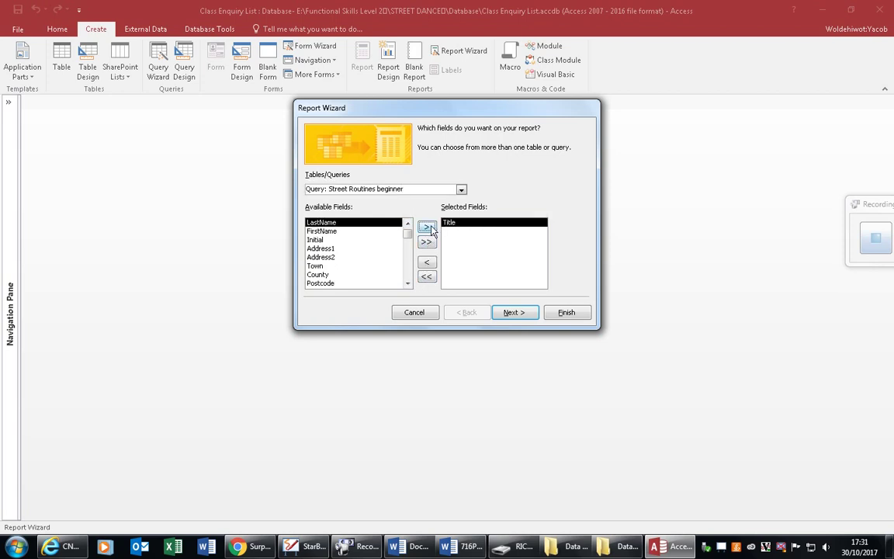
left_click(427, 226)
left_click(428, 227)
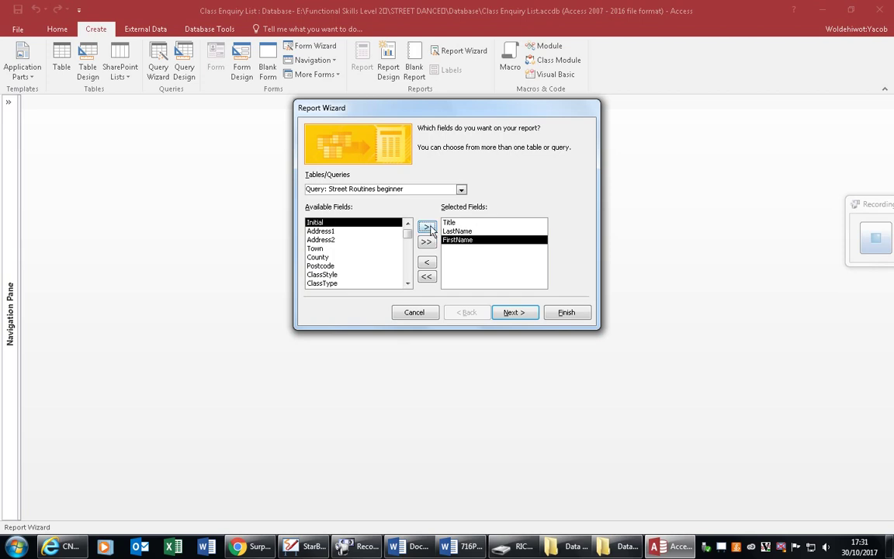
left_click(428, 227)
left_click(428, 227)
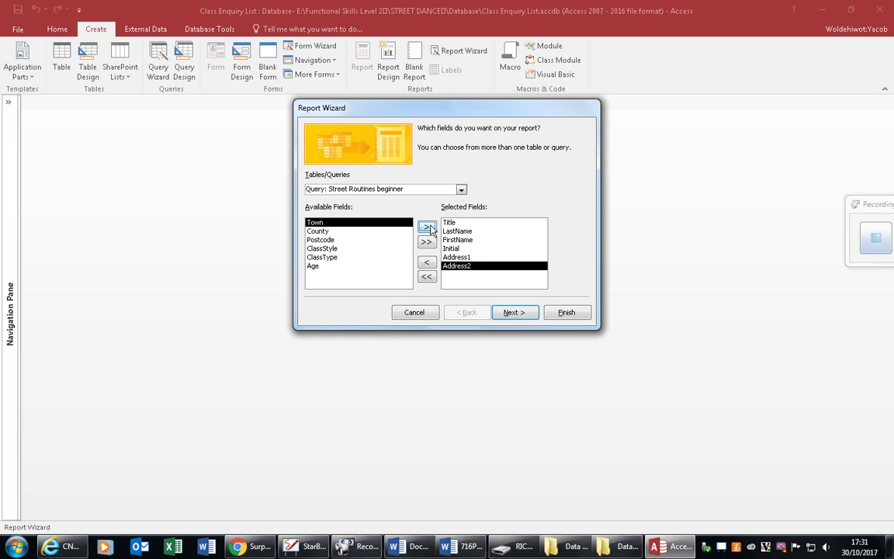
left_click(426, 227)
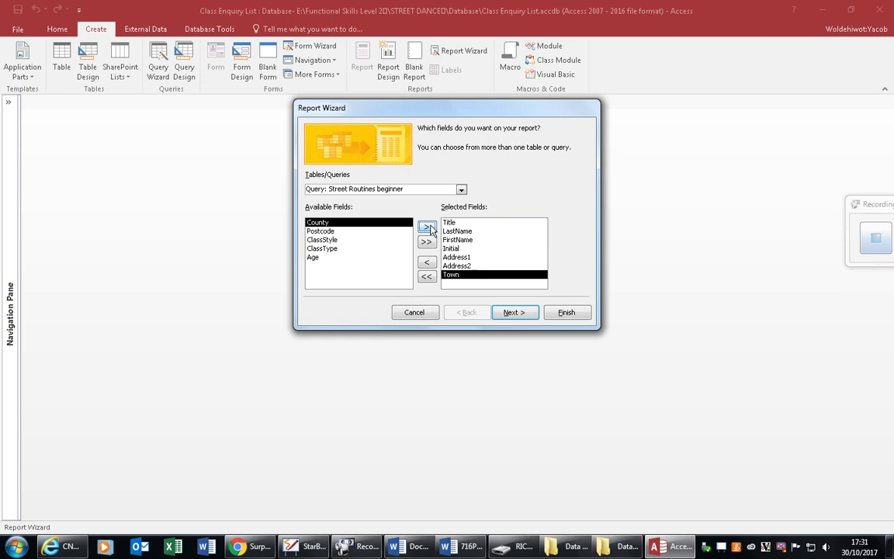
left_click(427, 226)
left_click(426, 227)
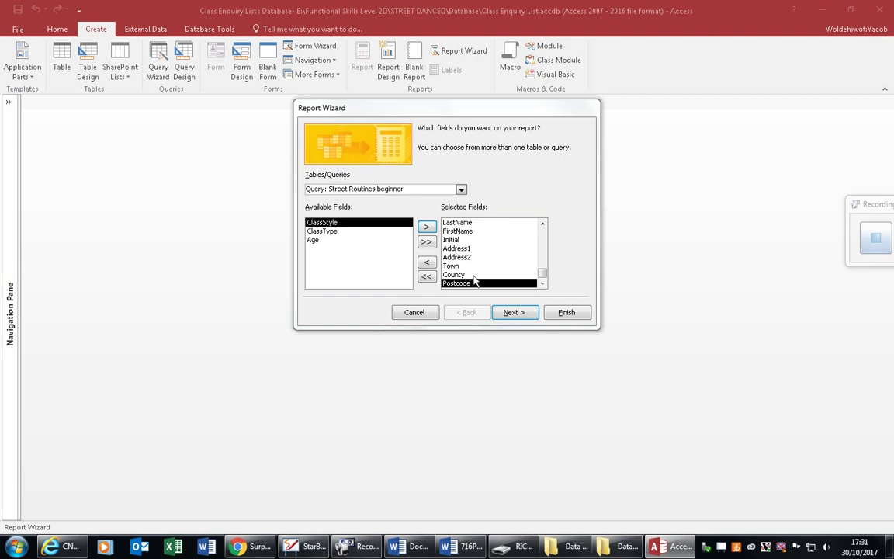
left_click(525, 314)
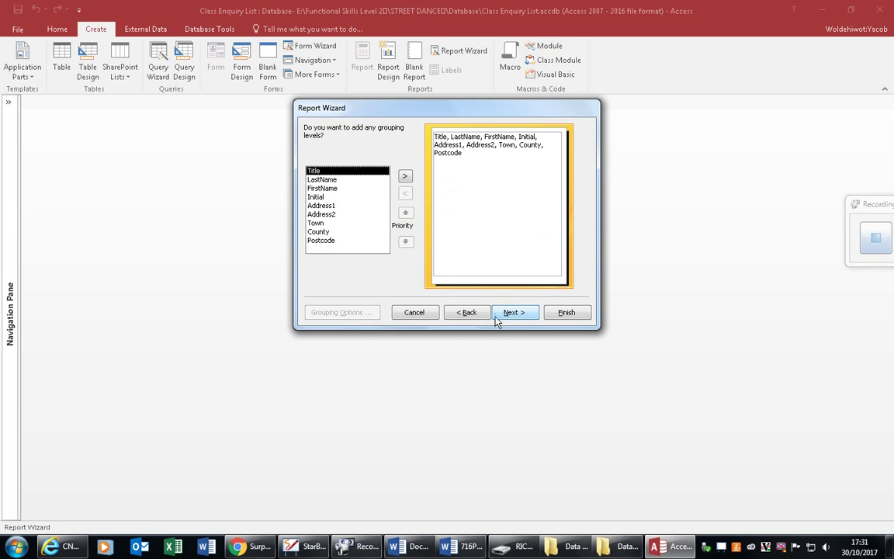
left_click(467, 312)
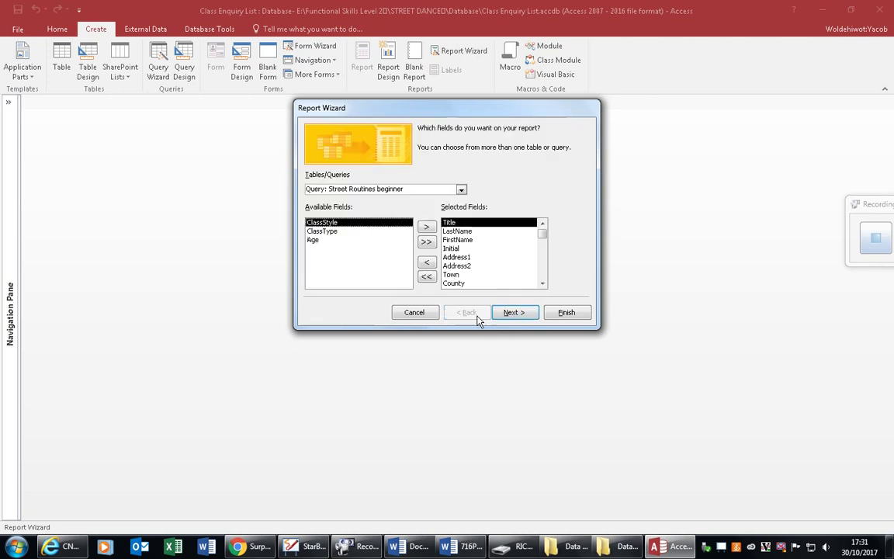
left_click(517, 315)
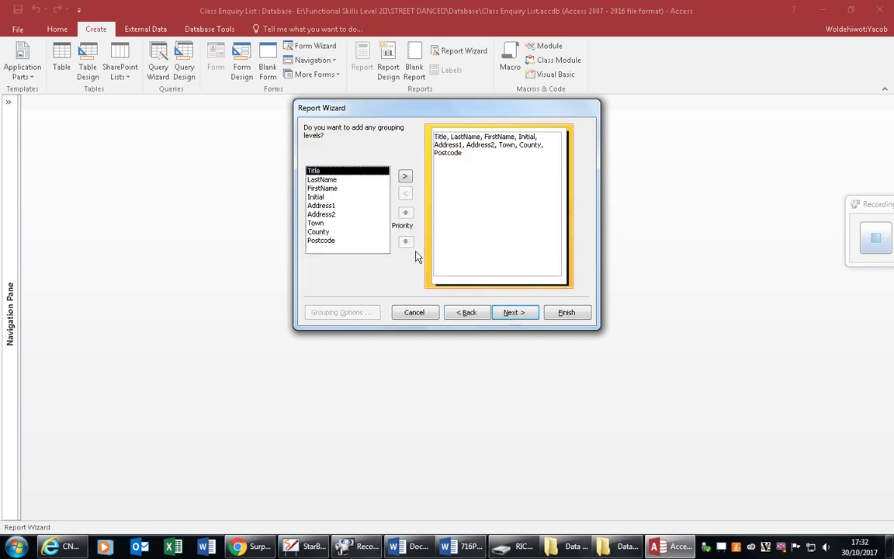
Leave the report without grouping levels and sort its records by LastName in ascending order.
left_click(508, 318)
left_click(525, 169)
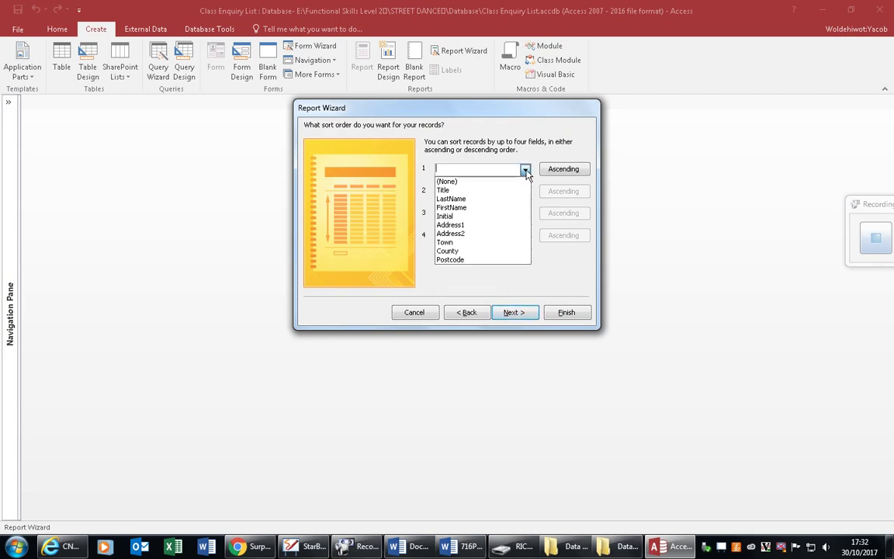
left_click(460, 199)
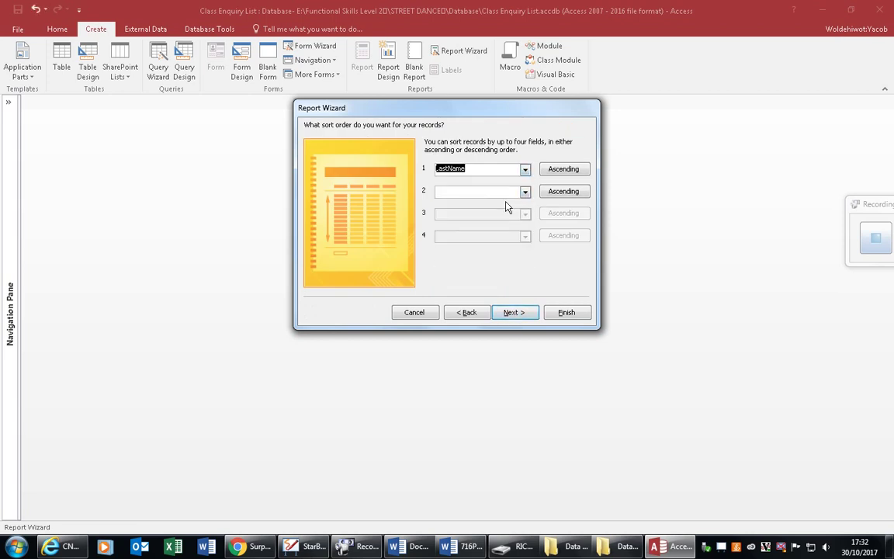
left_click(519, 314)
Set the tabular report to landscape orientation and finish it with the title Street Routines beginner, opening its preview.
left_click(534, 170)
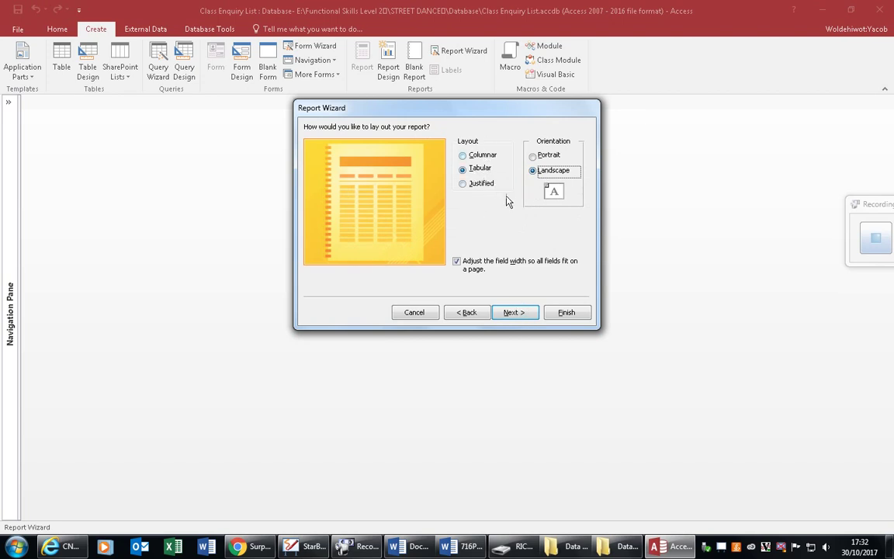
left_click(515, 312)
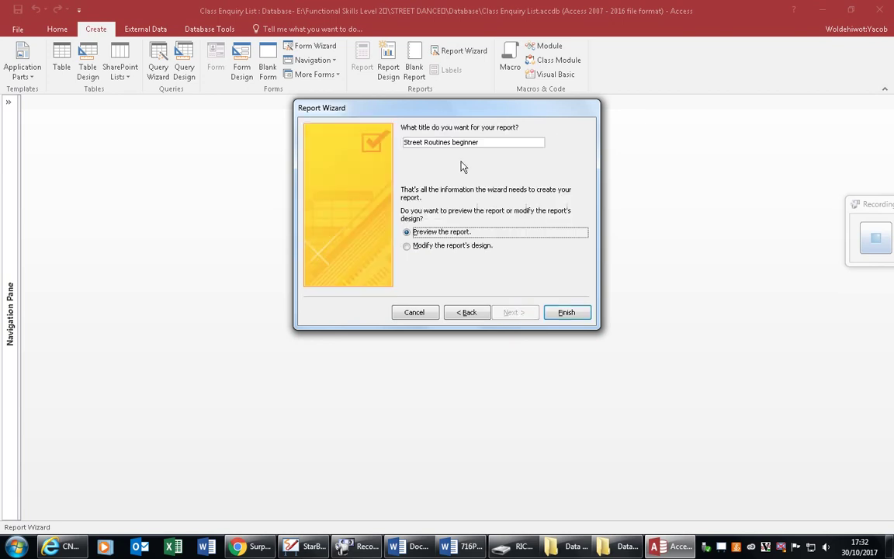
left_click(566, 313)
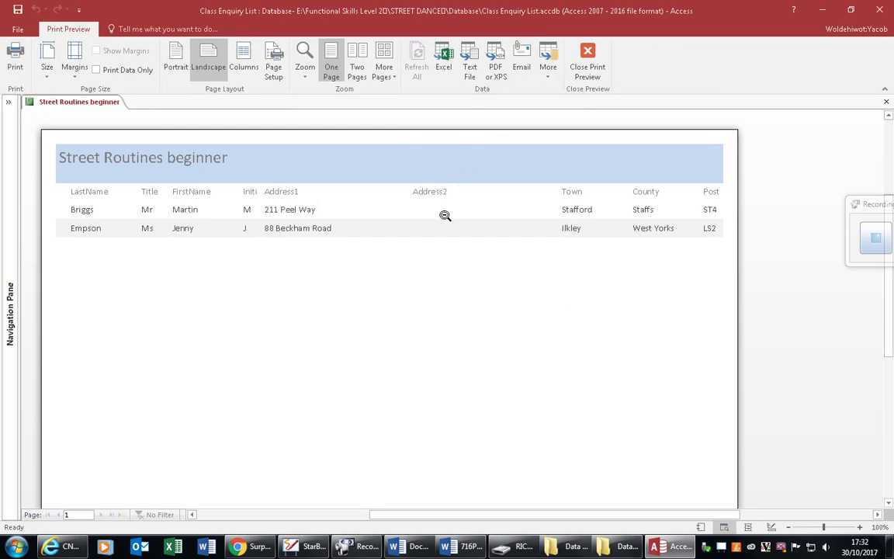
In the report's design view, narrow the Address1 column and shift the Address2 label and field left beside it.
left_click(584, 66)
left_click(383, 193)
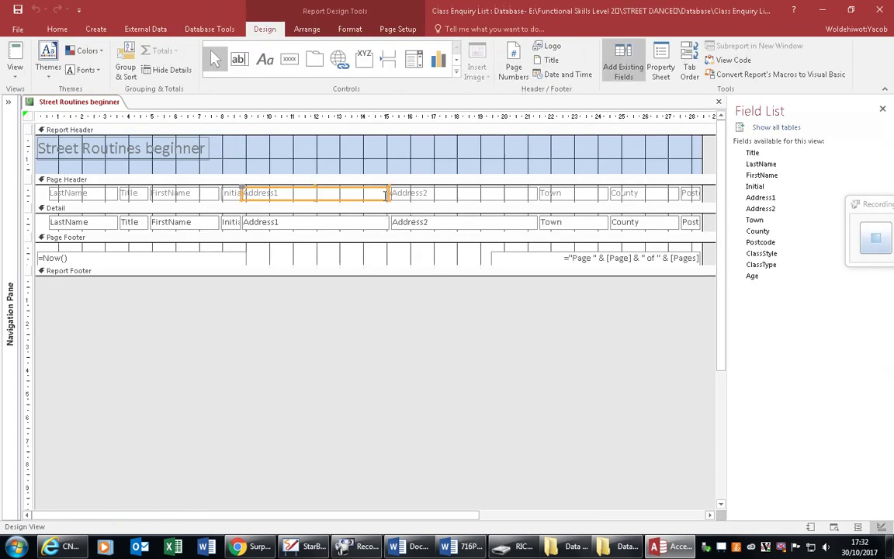
mouse_move(388, 194)
left_mouse_down()
mouse_move(357, 194)
mouse_move(370, 194)
mouse_move(365, 221)
mouse_move(351, 220)
mouse_move(356, 193)
left_mouse_up()
left_click_drag(427, 199, 385, 228)
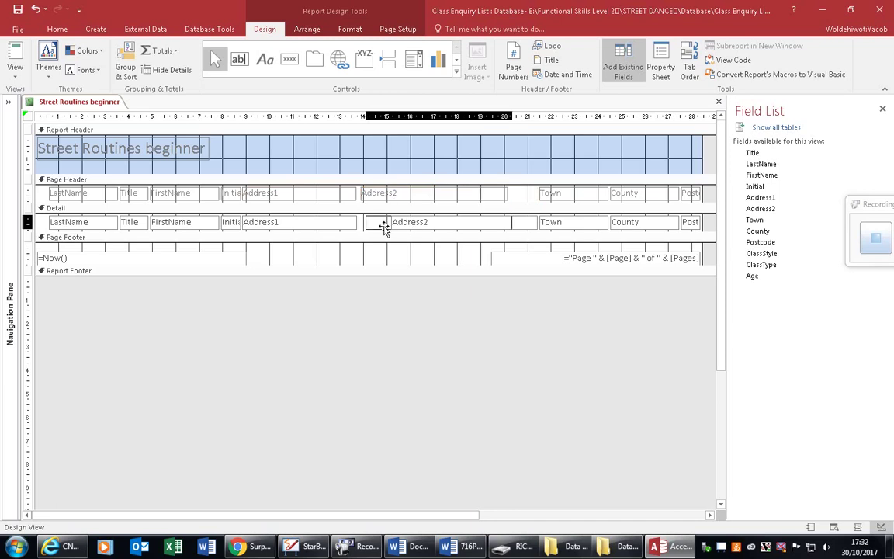
Shift the Town, County and Postcode labels and fields left in the report design and check the layout in report view.
left_click_drag(565, 225, 546, 194)
mouse_move(615, 200)
left_mouse_down()
mouse_move(619, 193)
mouse_move(602, 194)
left_mouse_up()
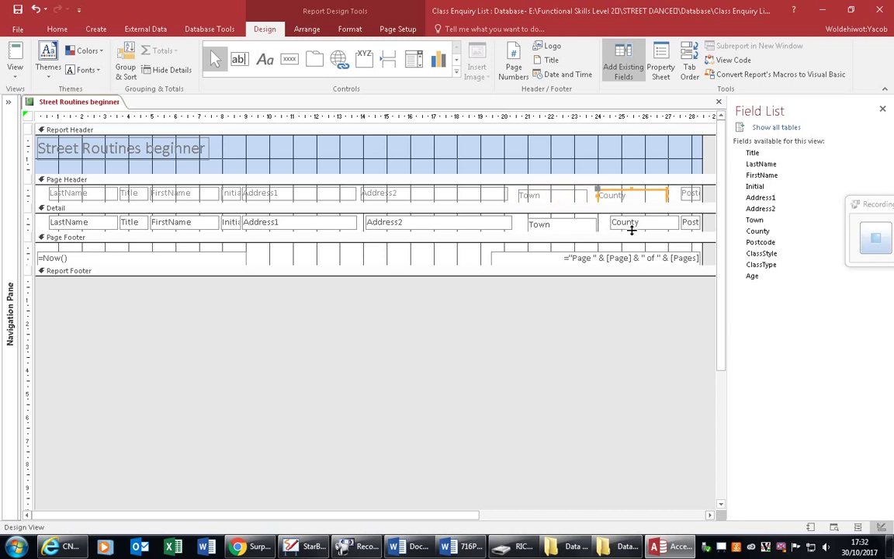
left_click(629, 224)
left_click_drag(629, 224, 619, 225)
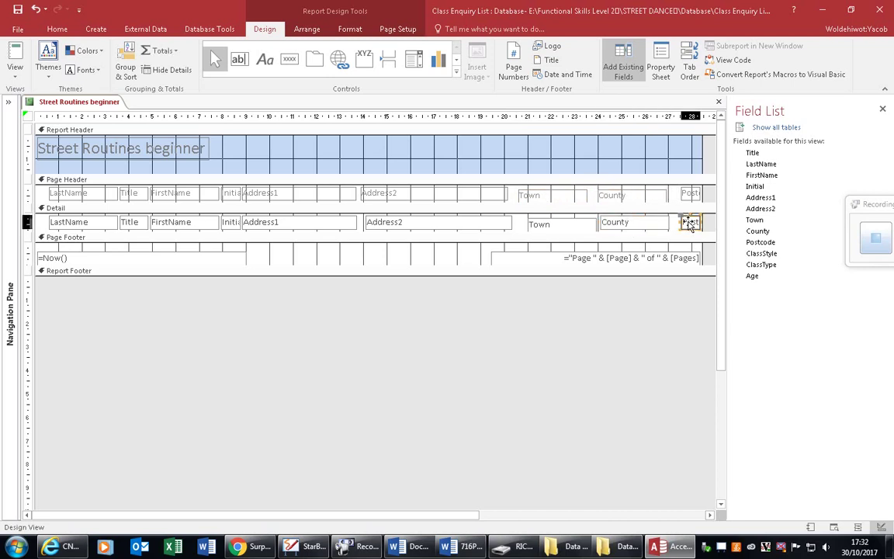
left_click_drag(685, 226, 677, 197)
left_click(16, 62)
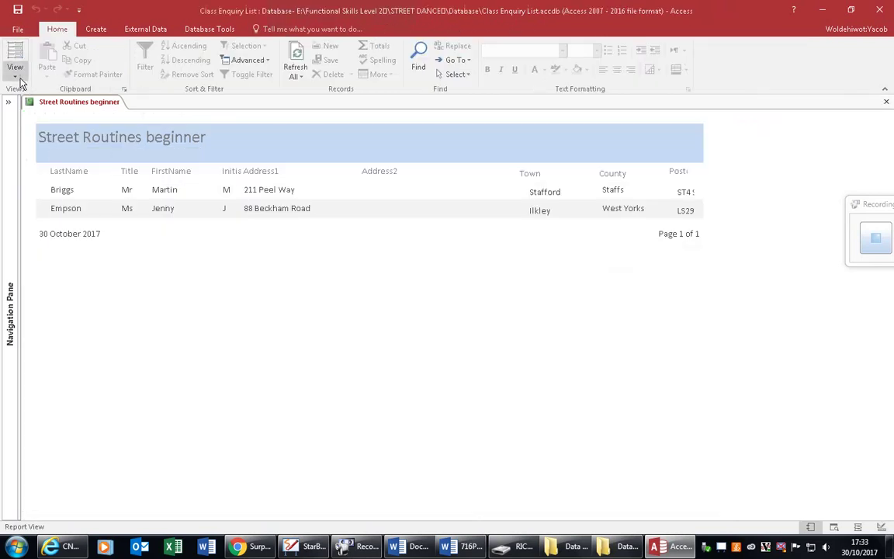
Enlarge the report's page footer and add a label between the date and page number reading "By", the author's name and 30/10/2-017.
left_click(18, 76)
left_click(52, 177)
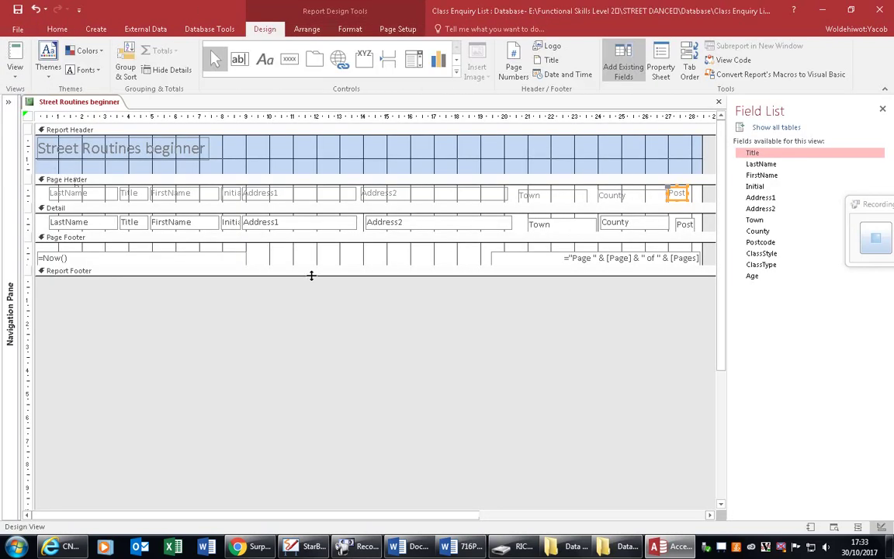
left_click_drag(311, 276, 322, 311)
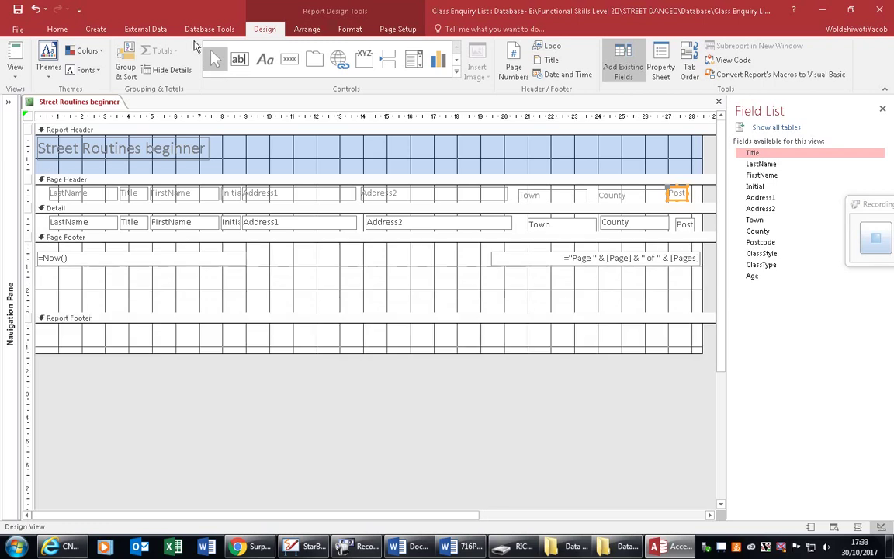
left_click(265, 61)
left_click(267, 259)
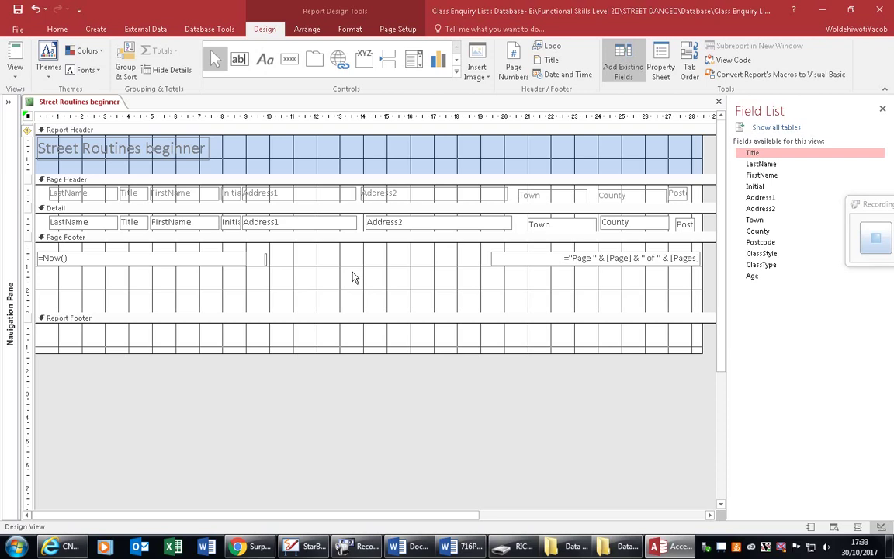
type("By King Yacob")
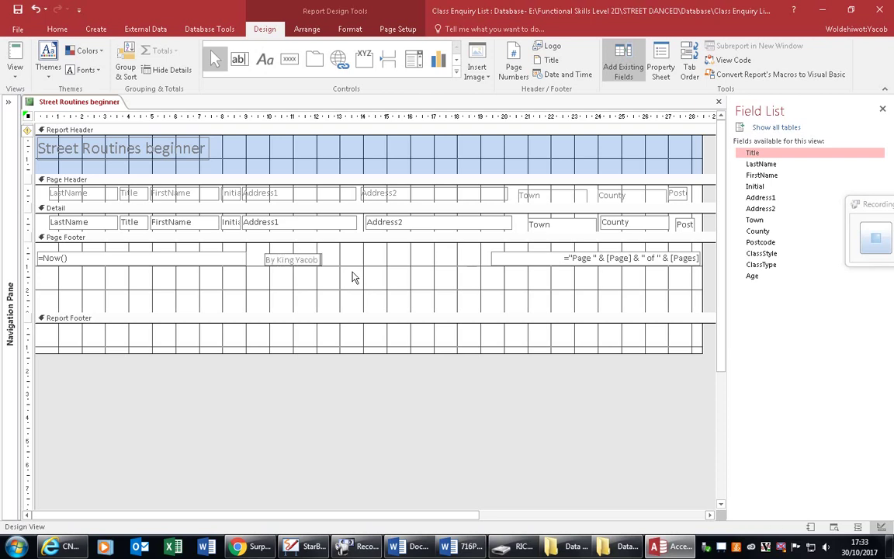
type(" 30/10/2-017")
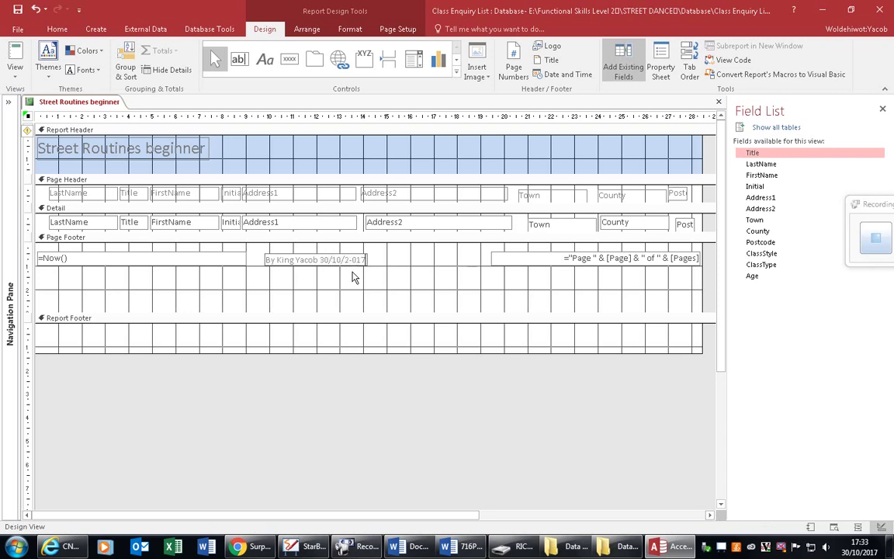
Capture the finished report in report view and paste the screenshot below the completed report prompt in the Word evidence document.
left_click(16, 56)
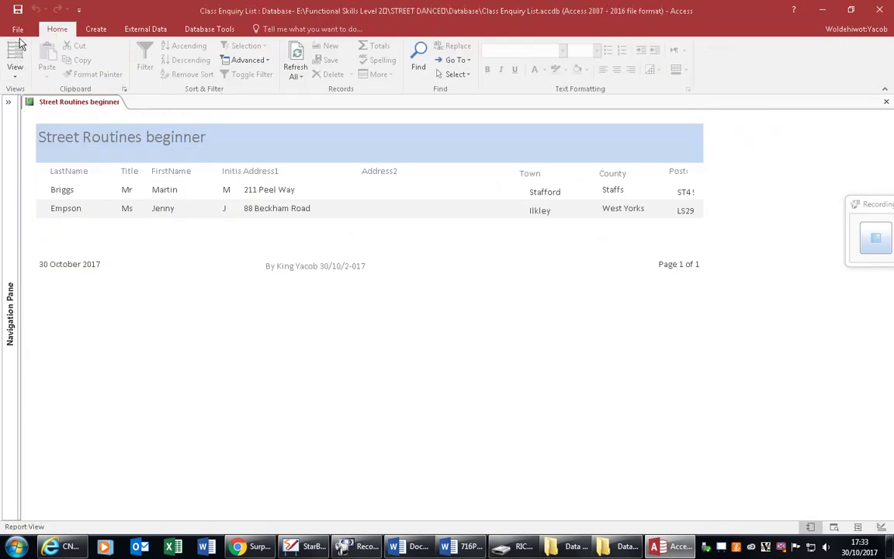
key("alt+Tab")
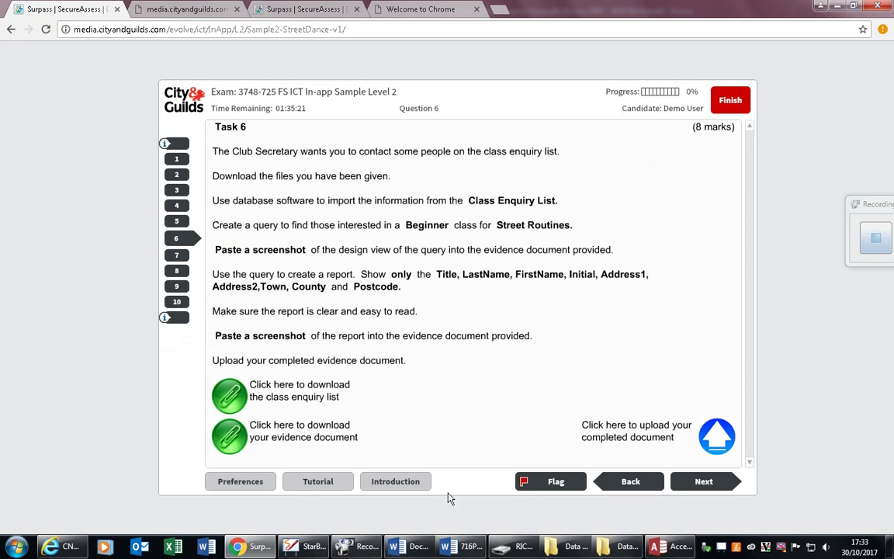
key("alt+Tab")
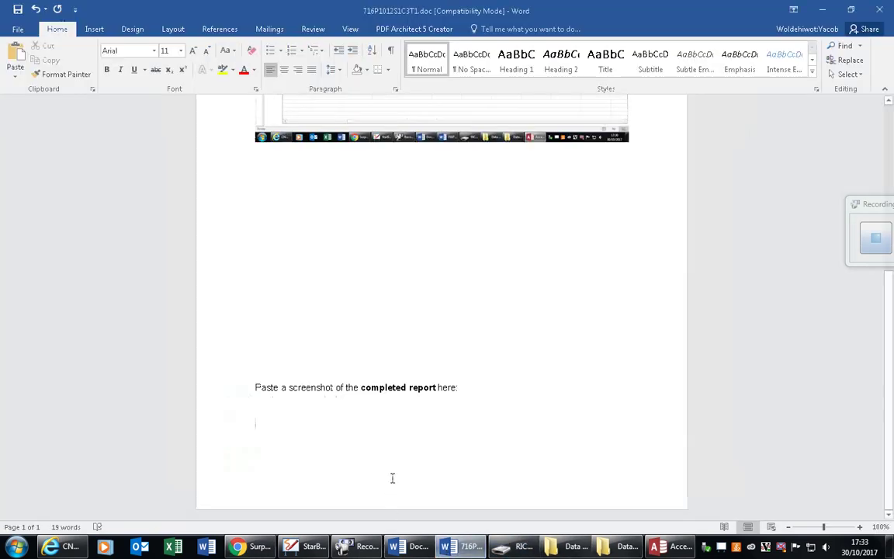
key("ctrl+v")
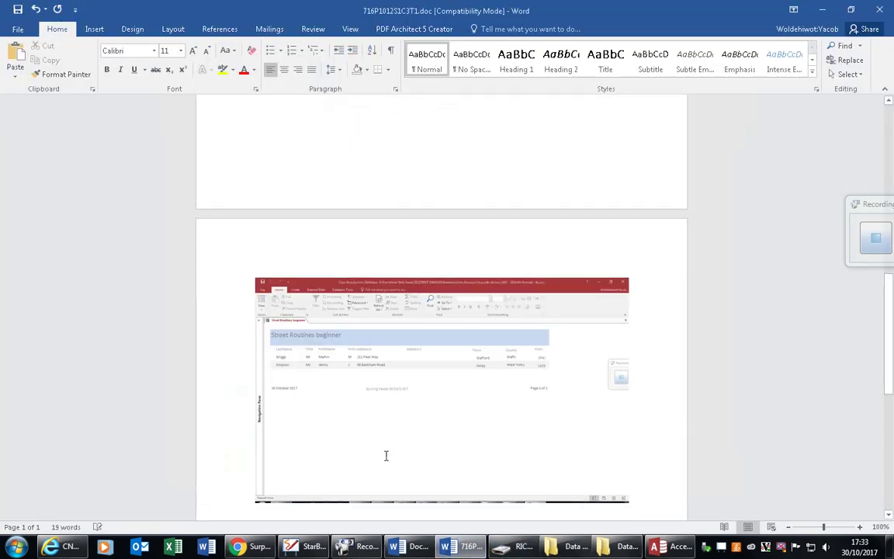
Save the Word evidence document as "query and report" in the Database folder under Functional Skills Level 2, STREET DANCE on the RICCO (E:) drive.
key("alt+Tab")
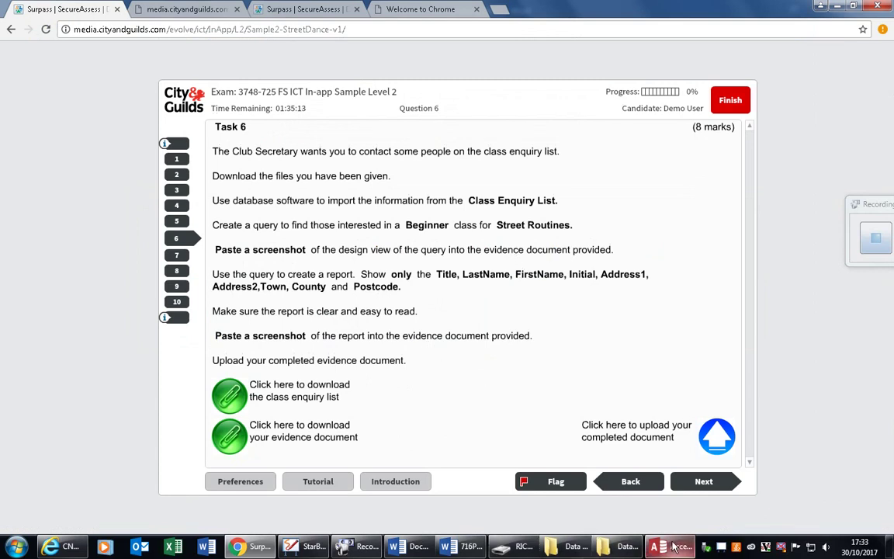
left_click(461, 546)
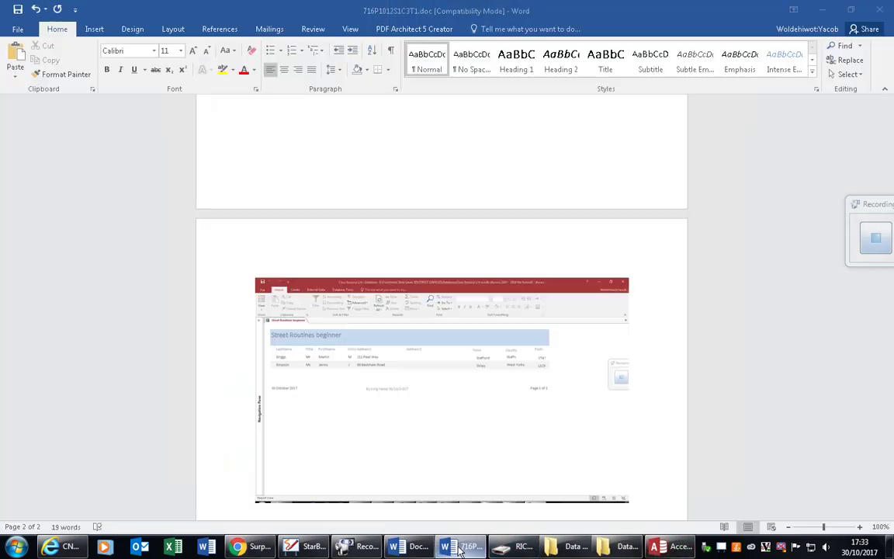
left_click(19, 29)
left_click(29, 153)
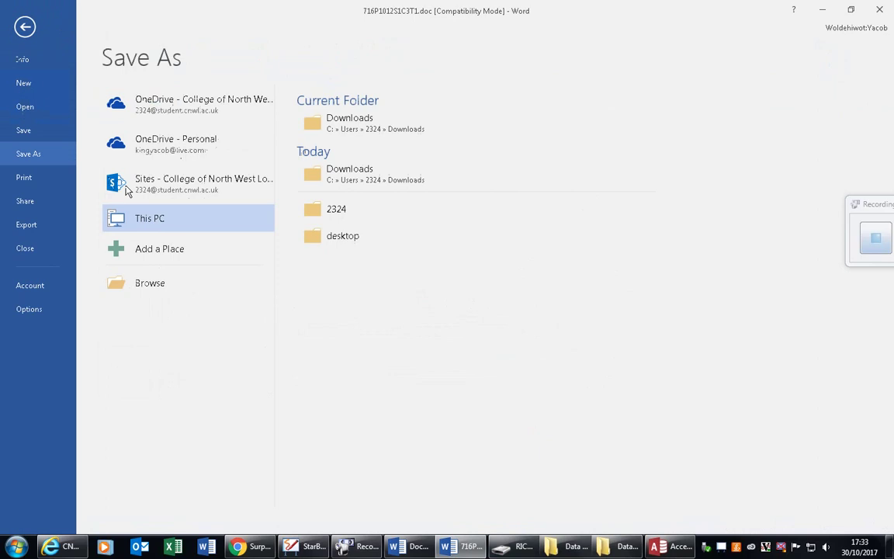
double_click(162, 223)
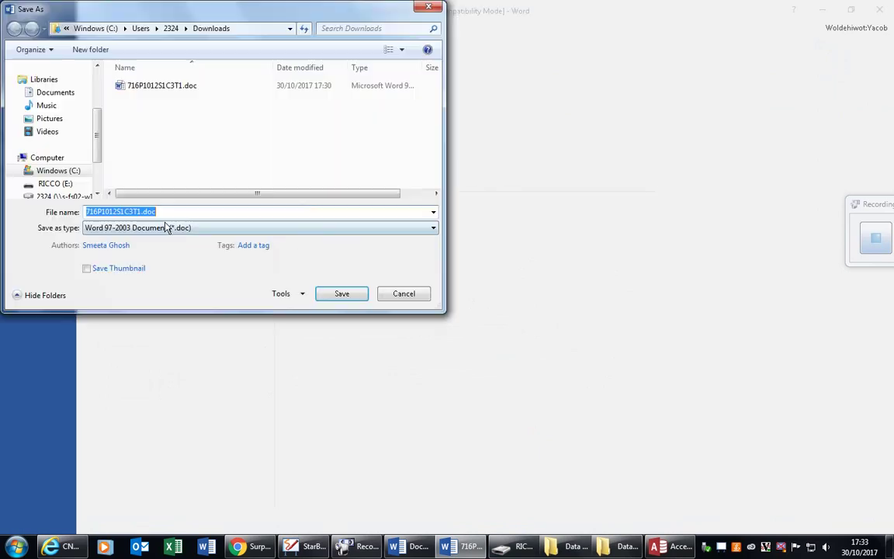
left_click(59, 184)
double_click(171, 124)
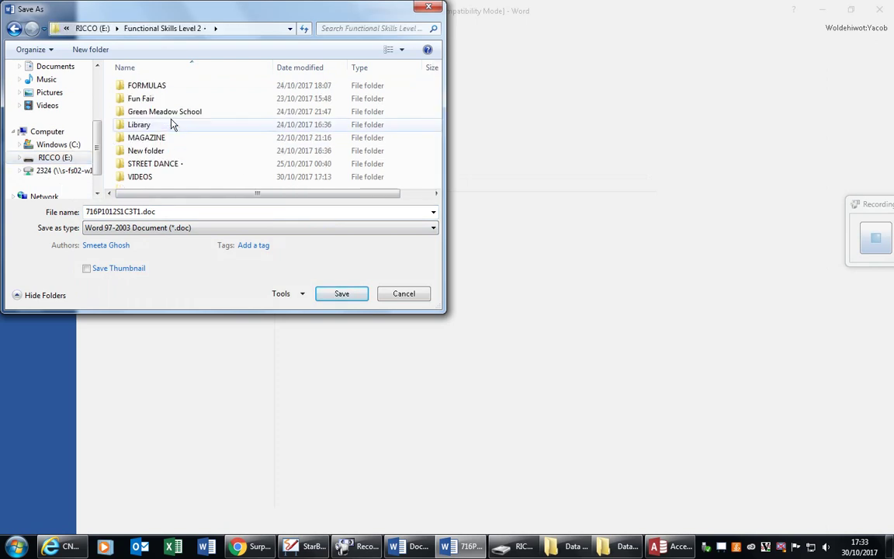
double_click(160, 163)
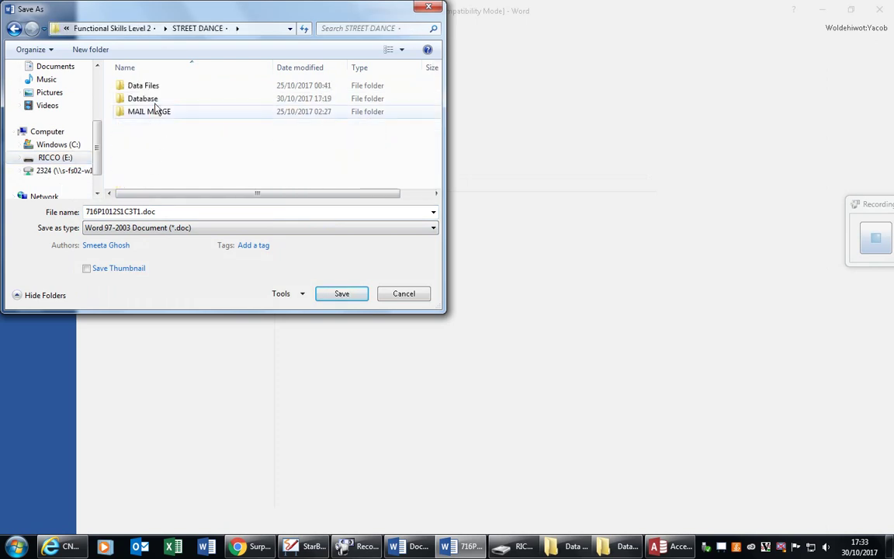
double_click(156, 99)
double_click(164, 211)
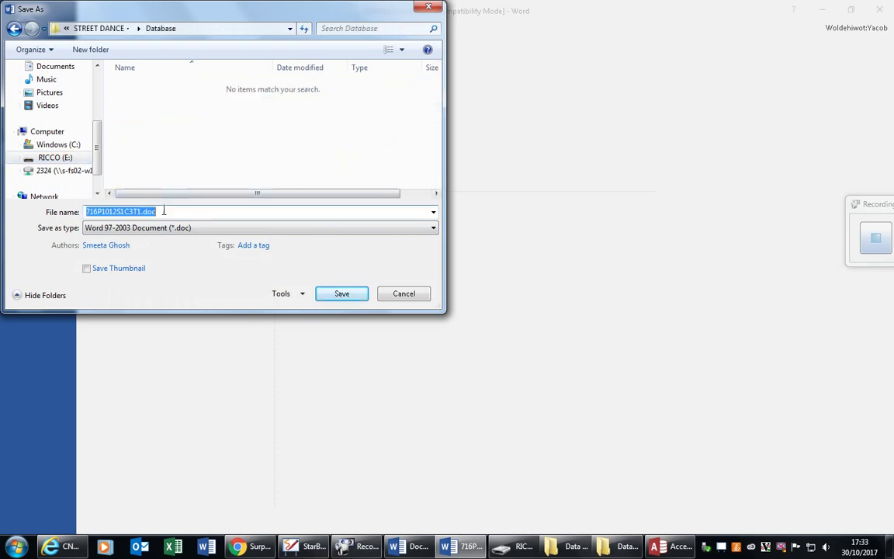
type("query and report")
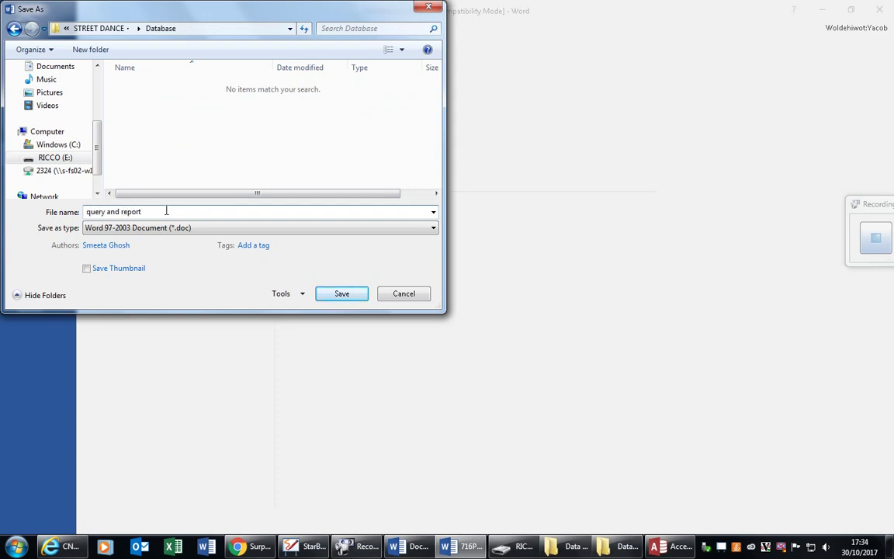
key("Return")
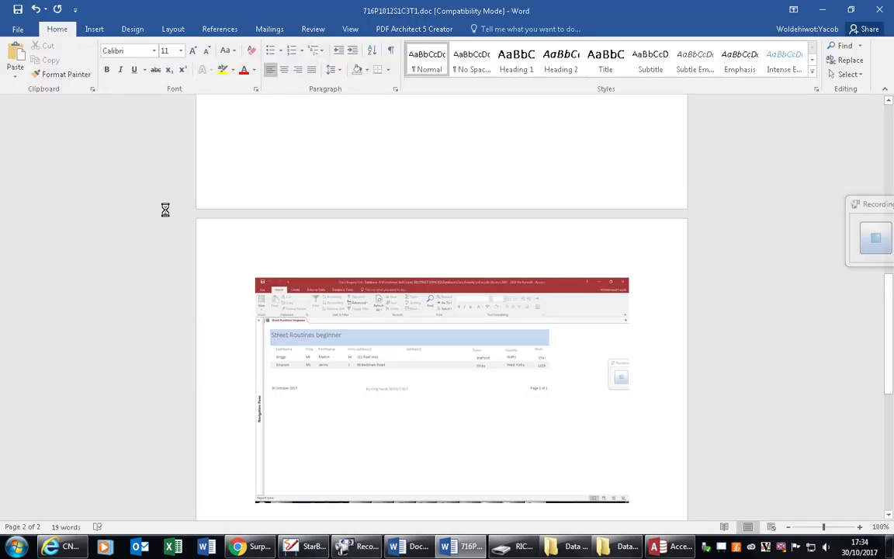
Switch to Access and close the Class Enquiry List database, saving the design changes to the Street Routines beginner report.
left_click(238, 547)
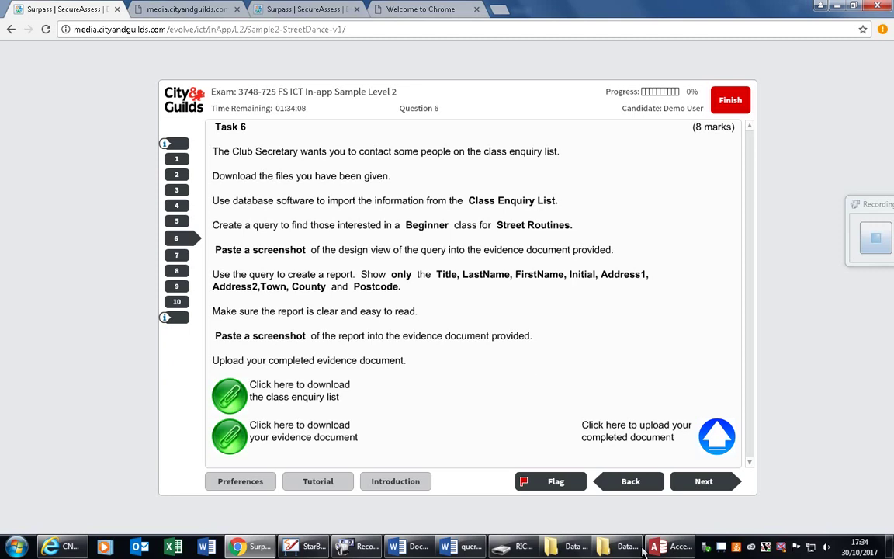
key("alt+Tab")
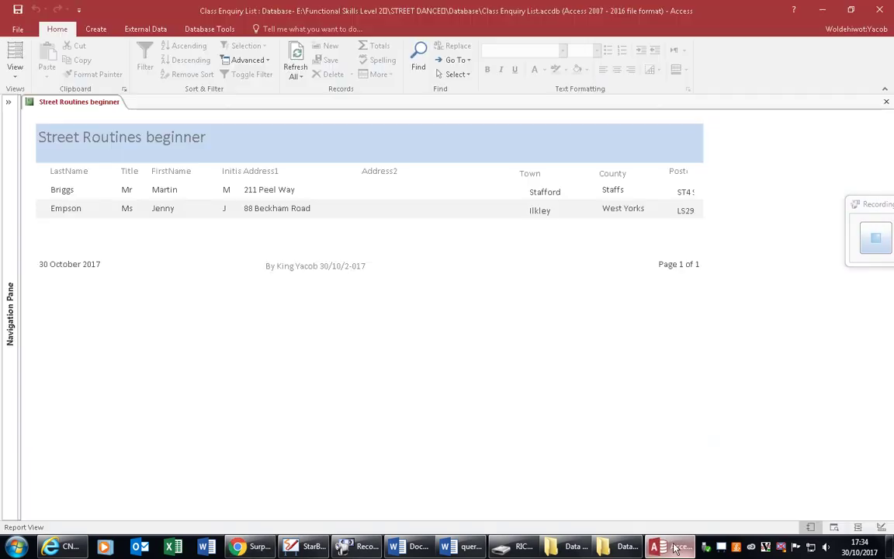
left_click(17, 29)
left_click(35, 199)
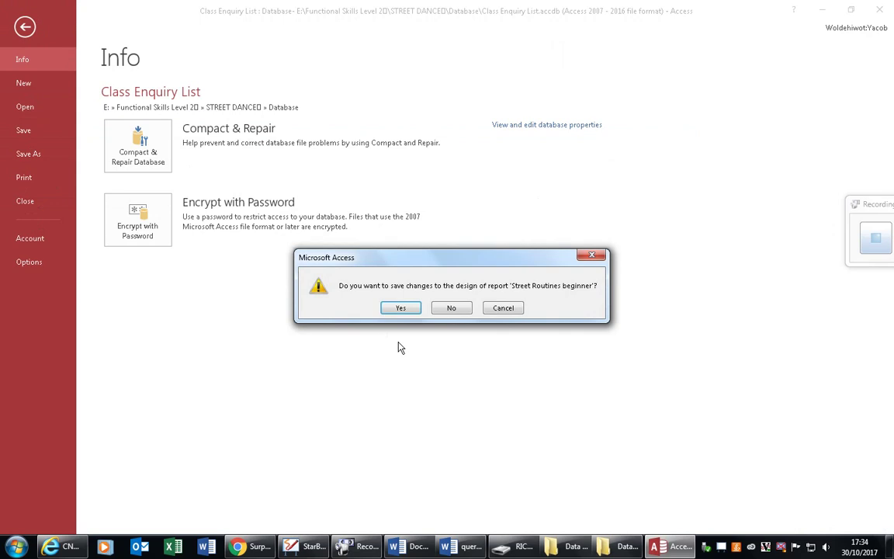
left_click(402, 306)
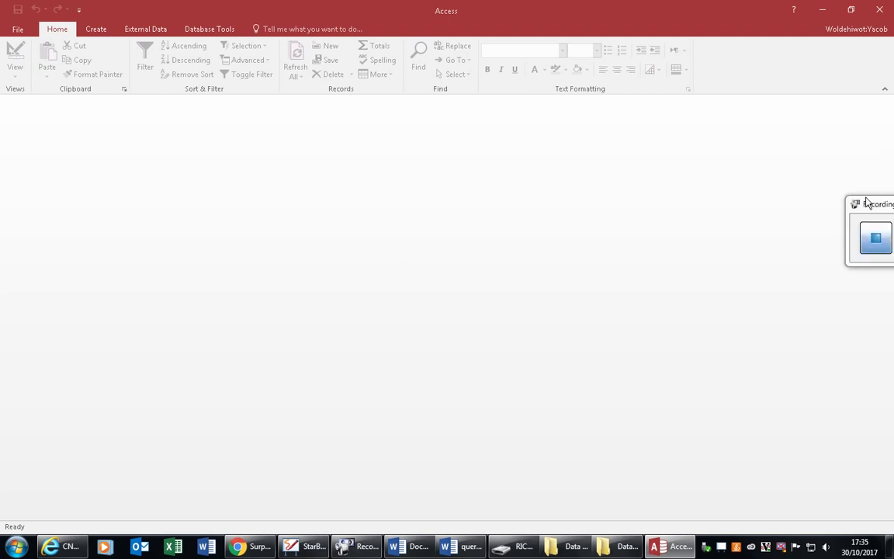
left_click(260, 547)
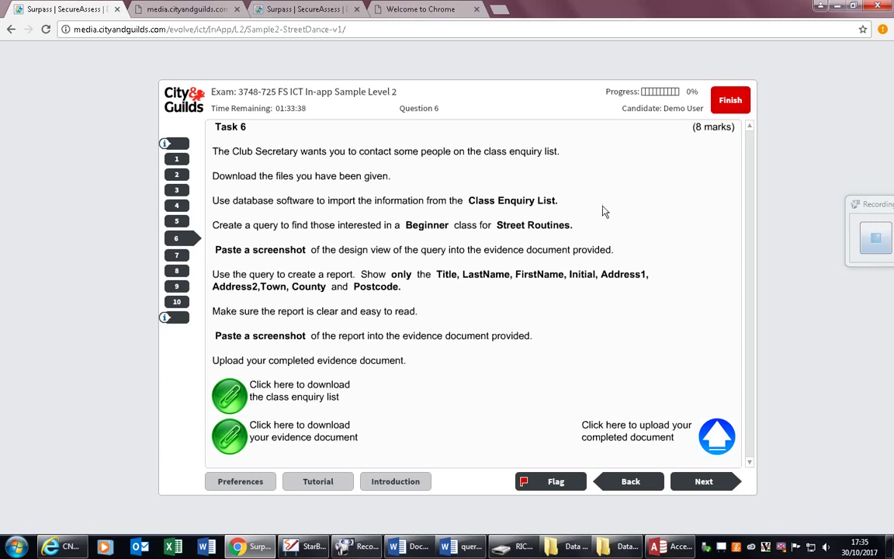
left_click(861, 208)
left_click_drag(860, 208, 664, 162)
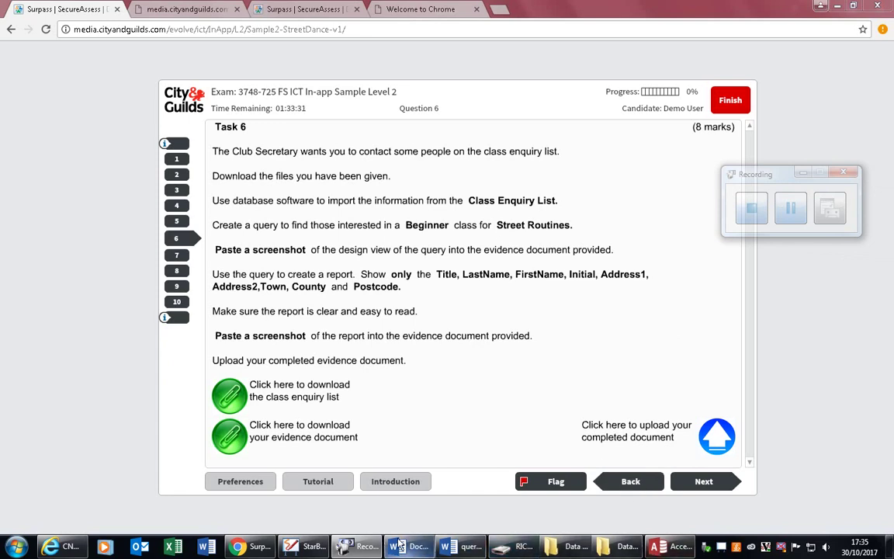
left_click(575, 549)
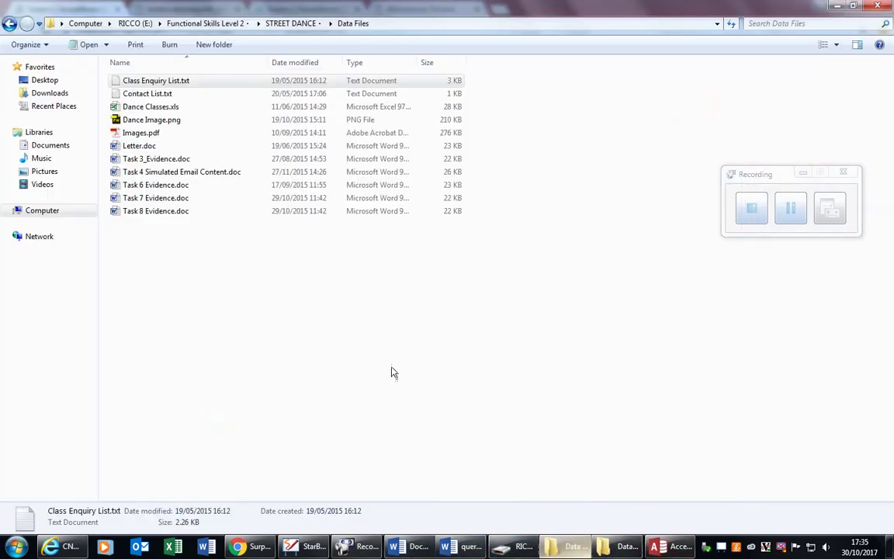
left_click(656, 548)
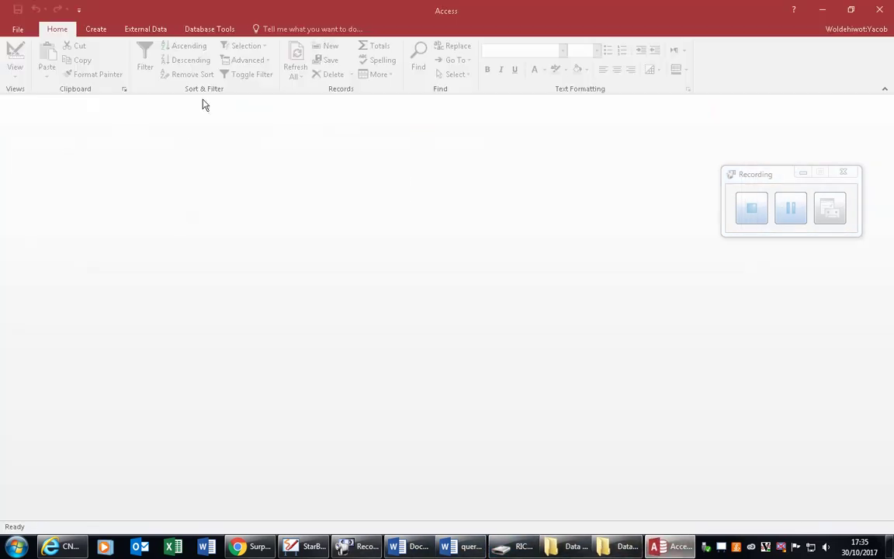
left_click(158, 30)
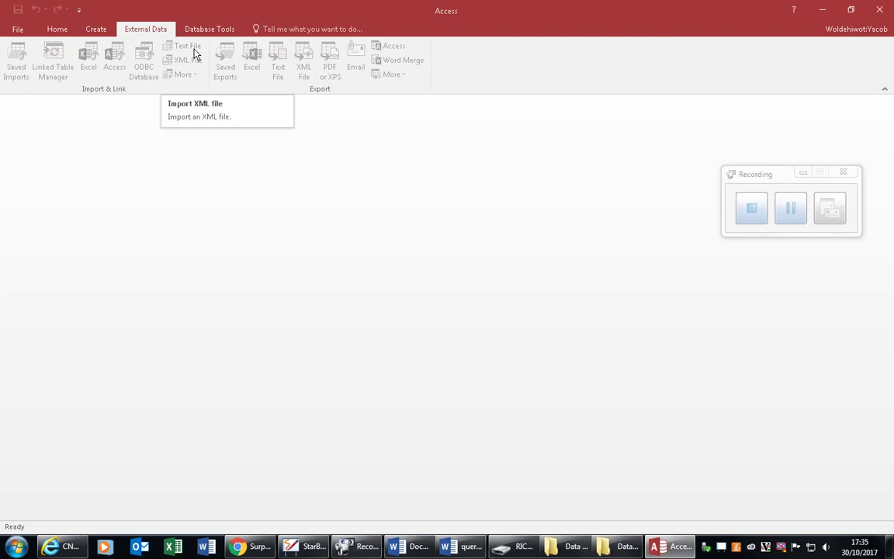
left_click(625, 546)
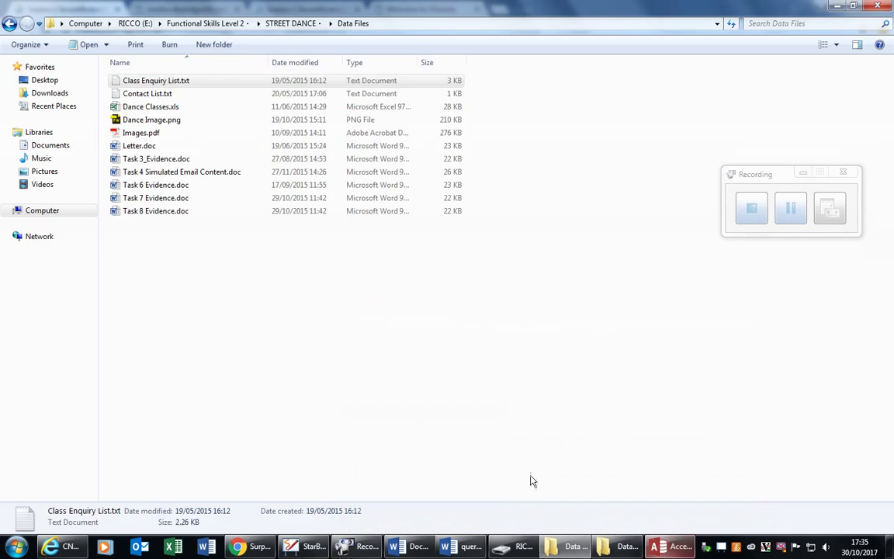
left_click(666, 546)
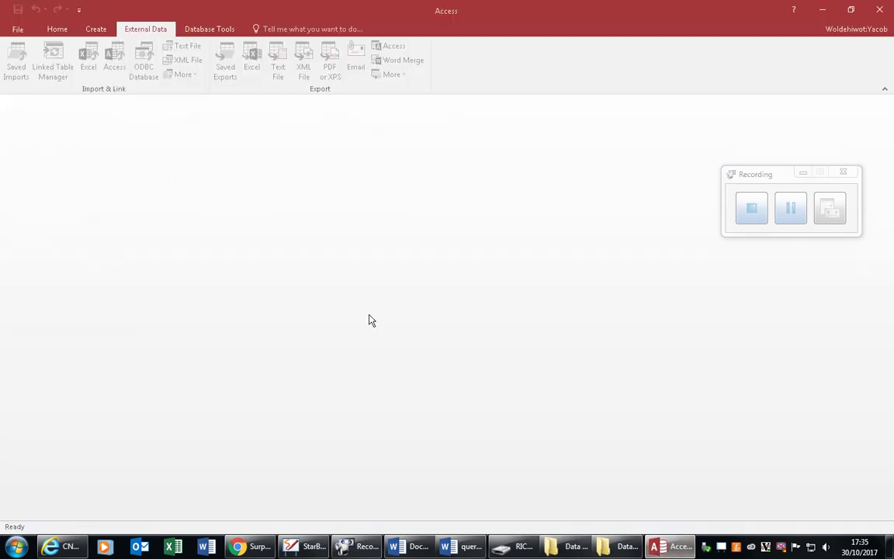
left_click(571, 548)
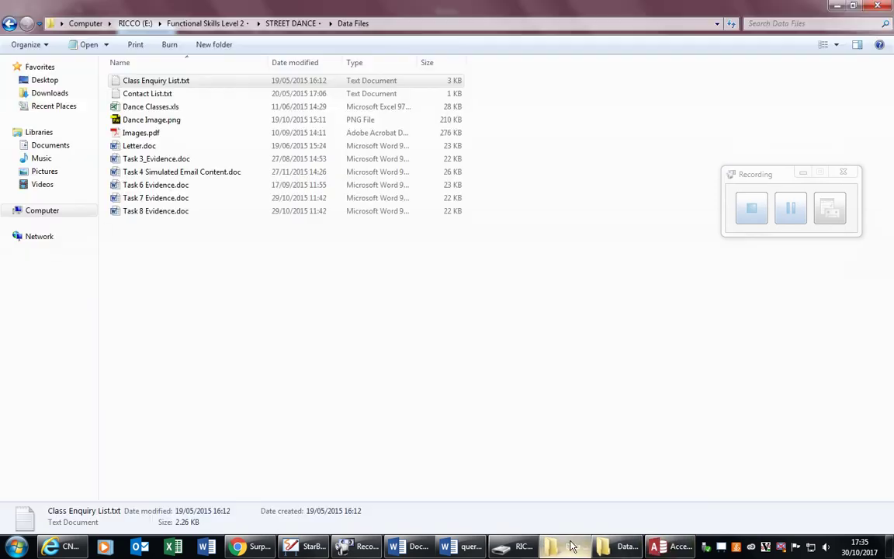
Reopen the recent Class Enquiry List.accdb database in Access and expand its list of tables, queries and reports.
left_click(667, 546)
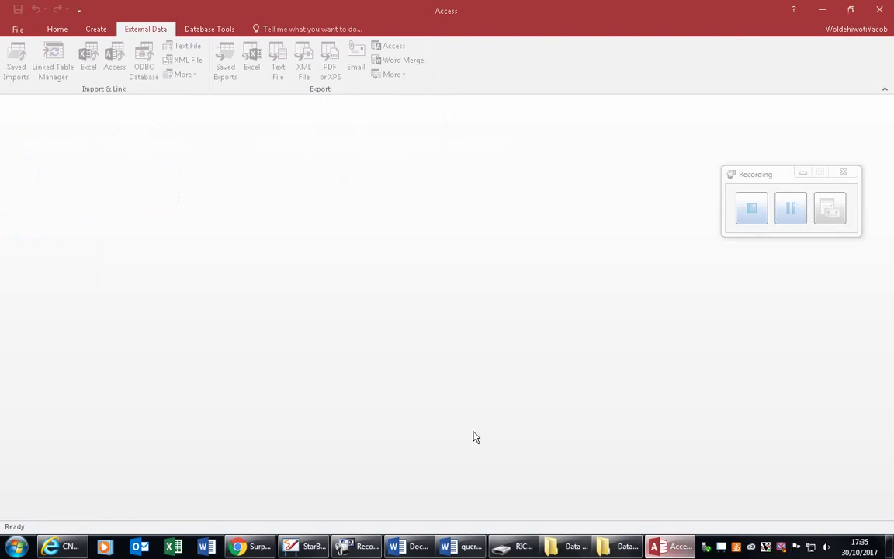
left_click(26, 32)
left_click(27, 103)
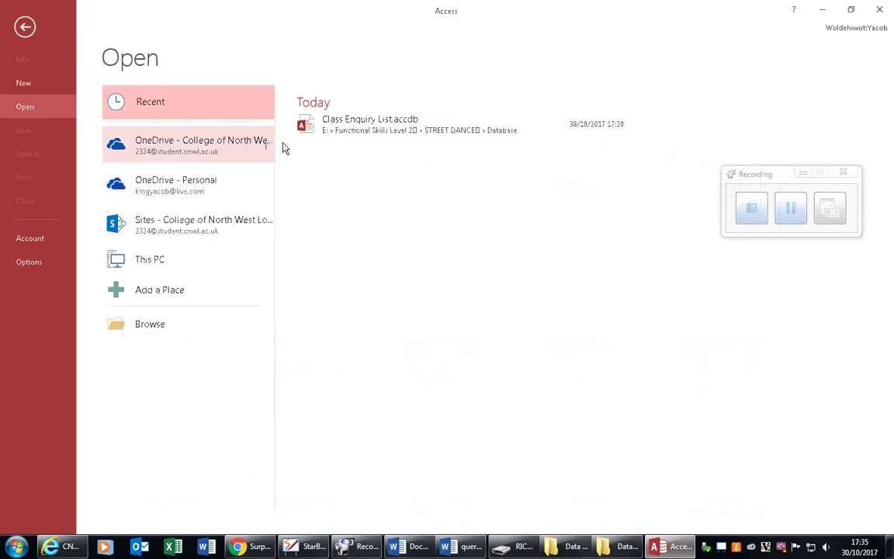
left_click(319, 130)
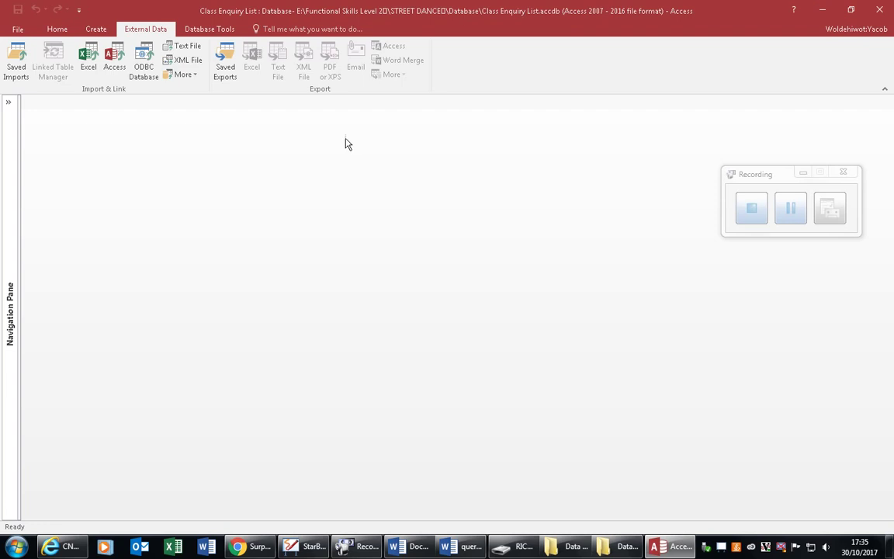
left_click(8, 102)
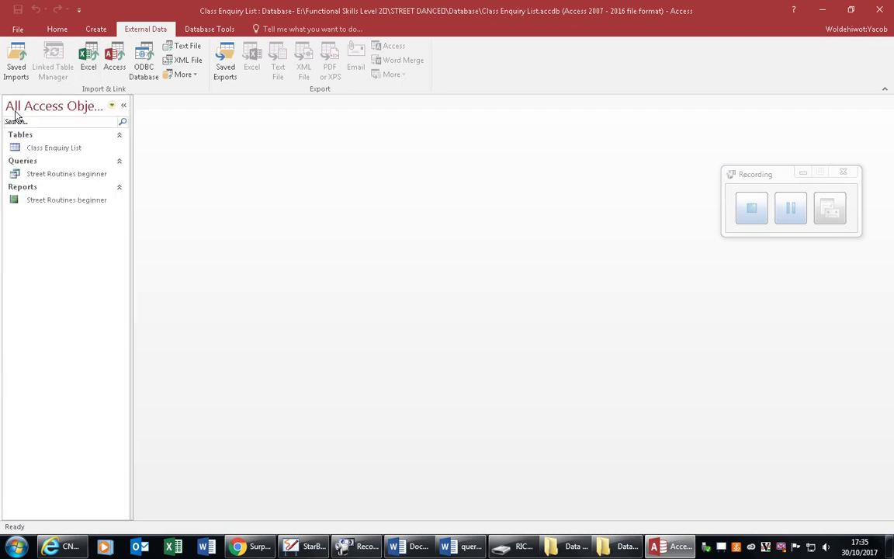
Open the Street Routines beginner query in design view and review its ClassStyle and ClassType criteria.
left_click(54, 149)
double_click(56, 174)
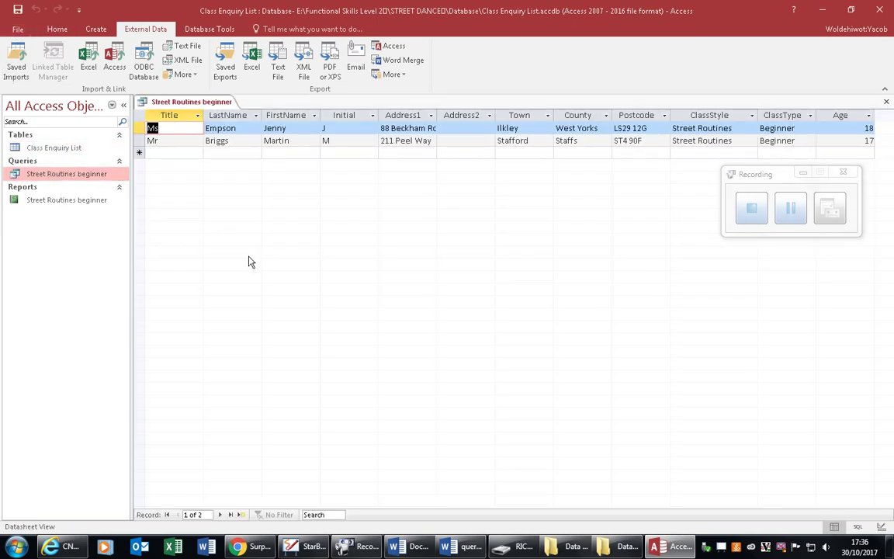
left_click(57, 30)
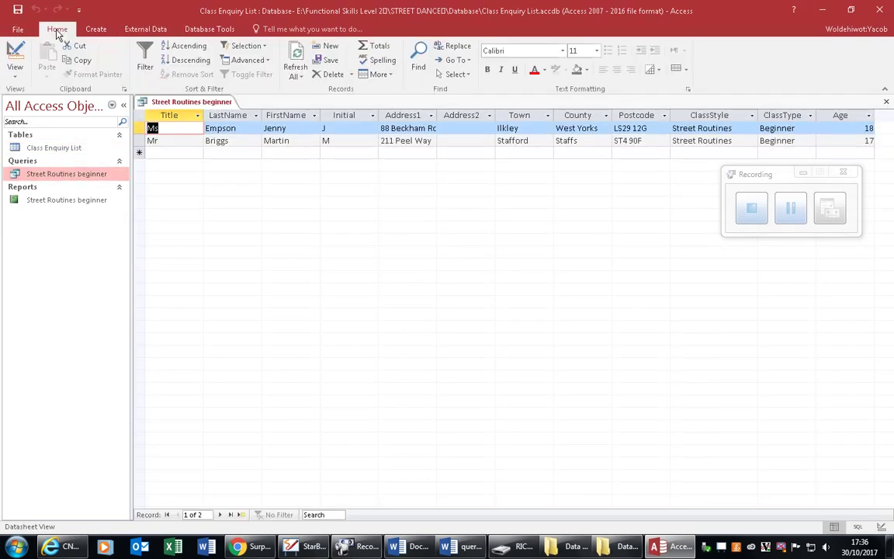
left_click(15, 74)
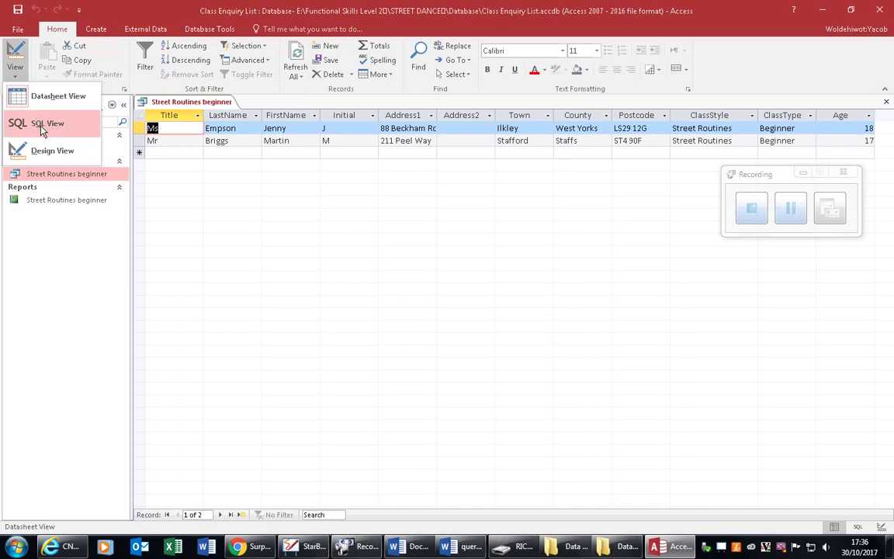
left_click(47, 149)
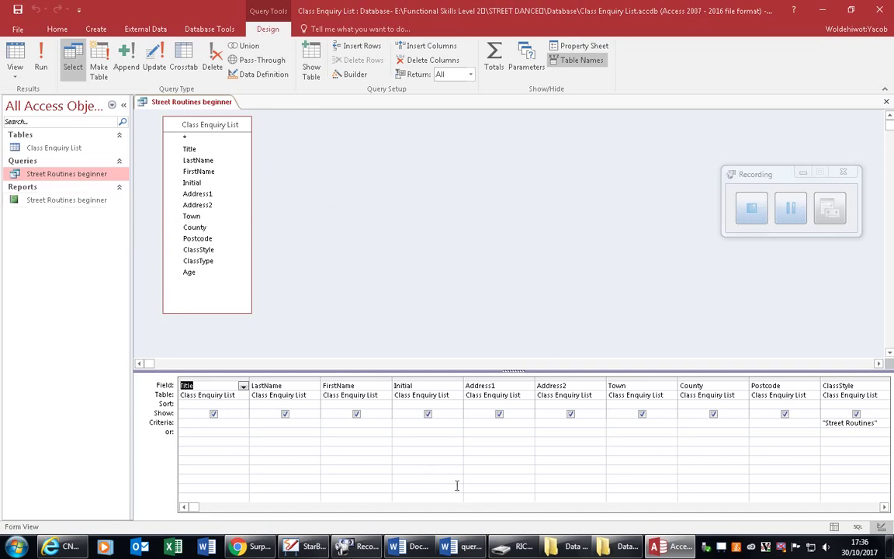
scroll(797, 466, "right", 4)
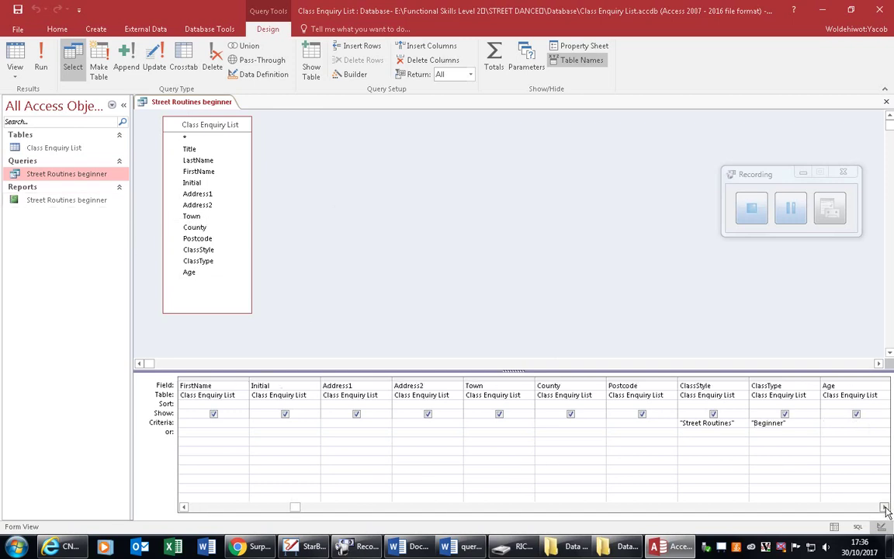